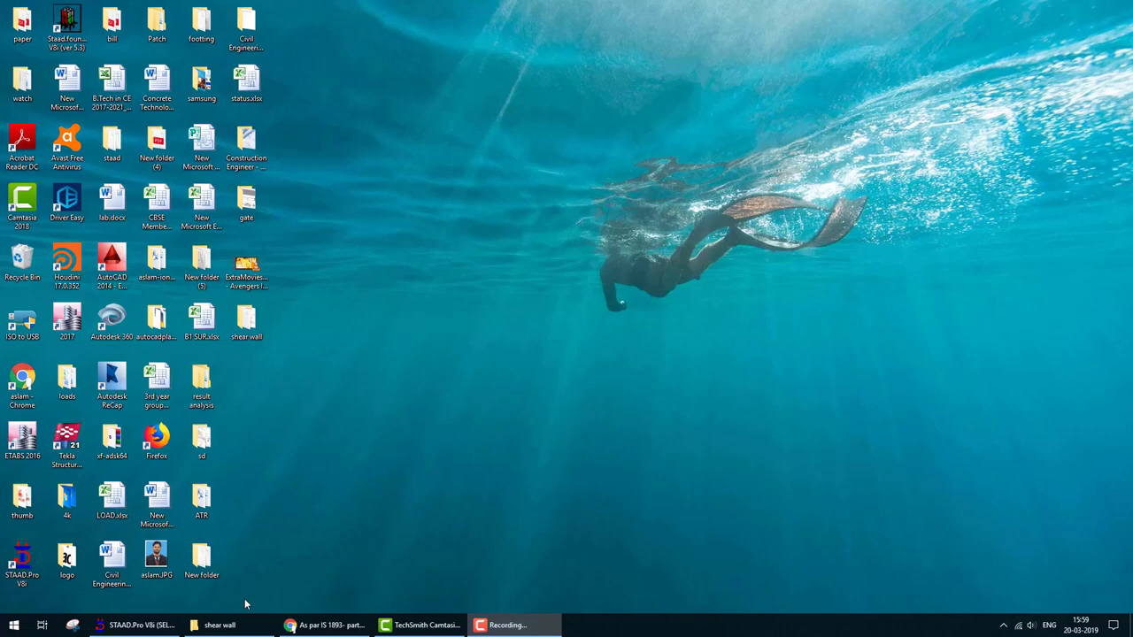
# - Minimise the browser and open Drawing-1.jpg from the shear wall folder in Picasa
pyautogui.click(327, 625)
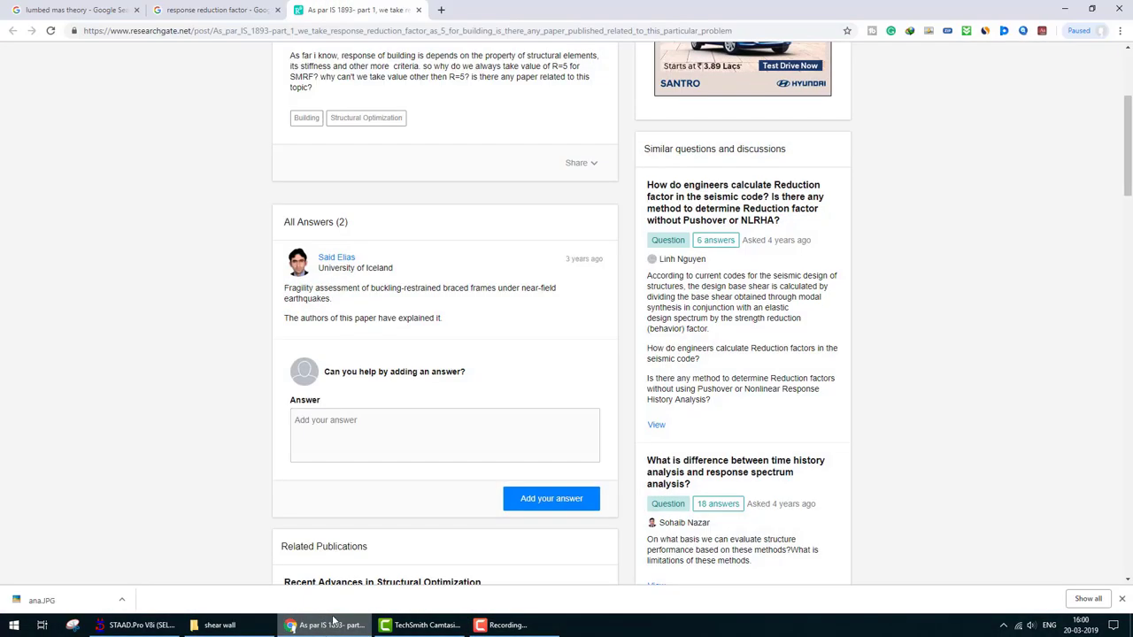
pyautogui.click(333, 625)
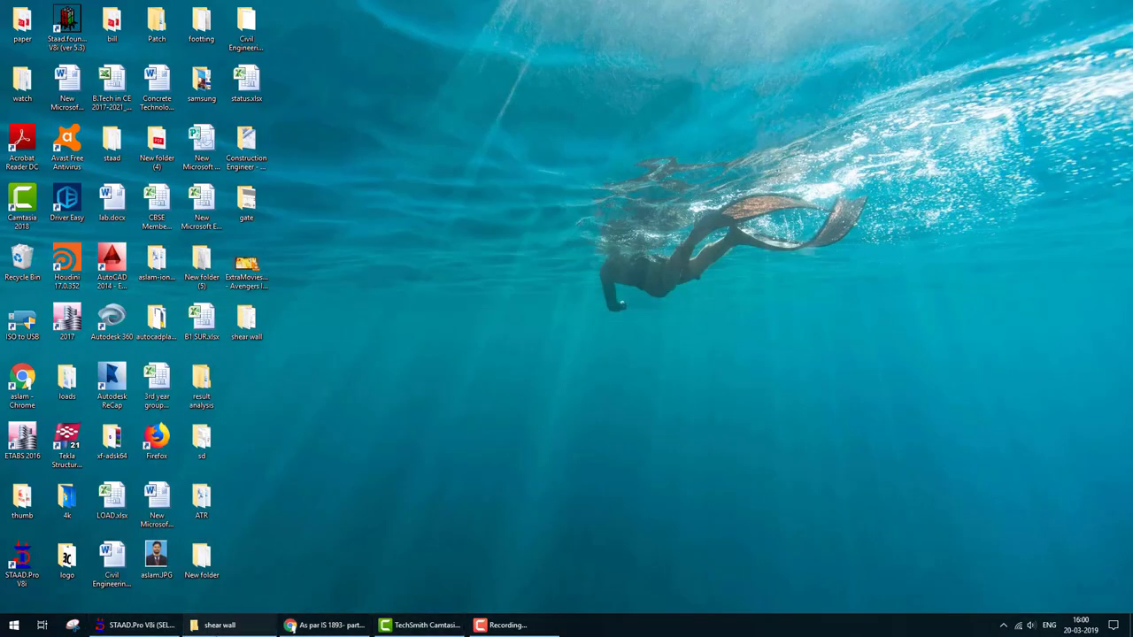
pyautogui.click(205, 625)
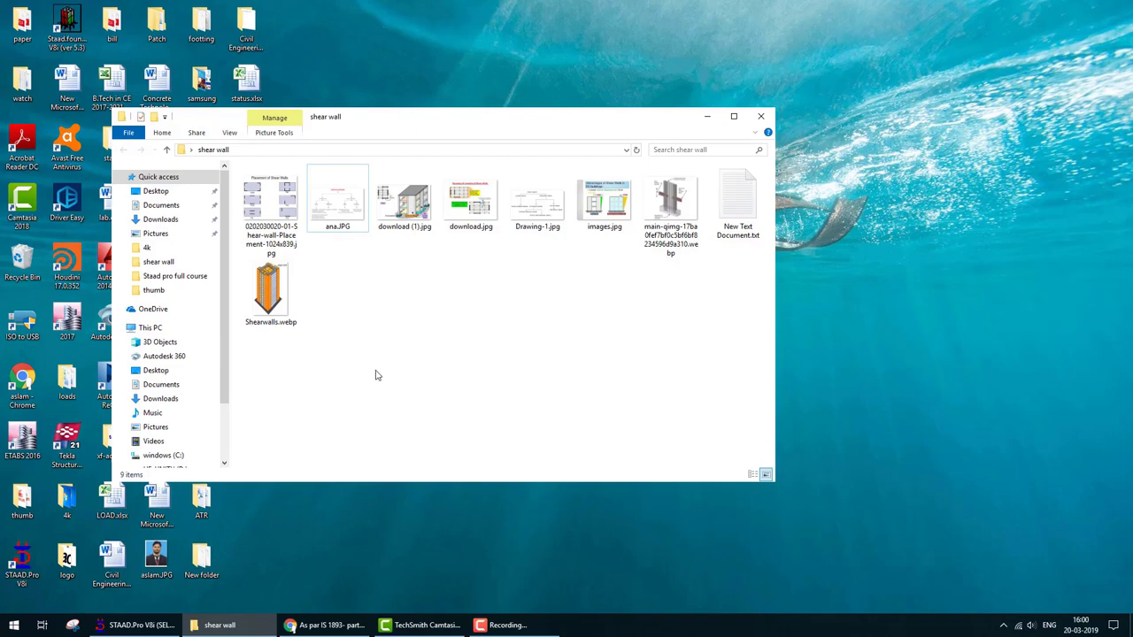
pyautogui.doubleClick(560, 228)
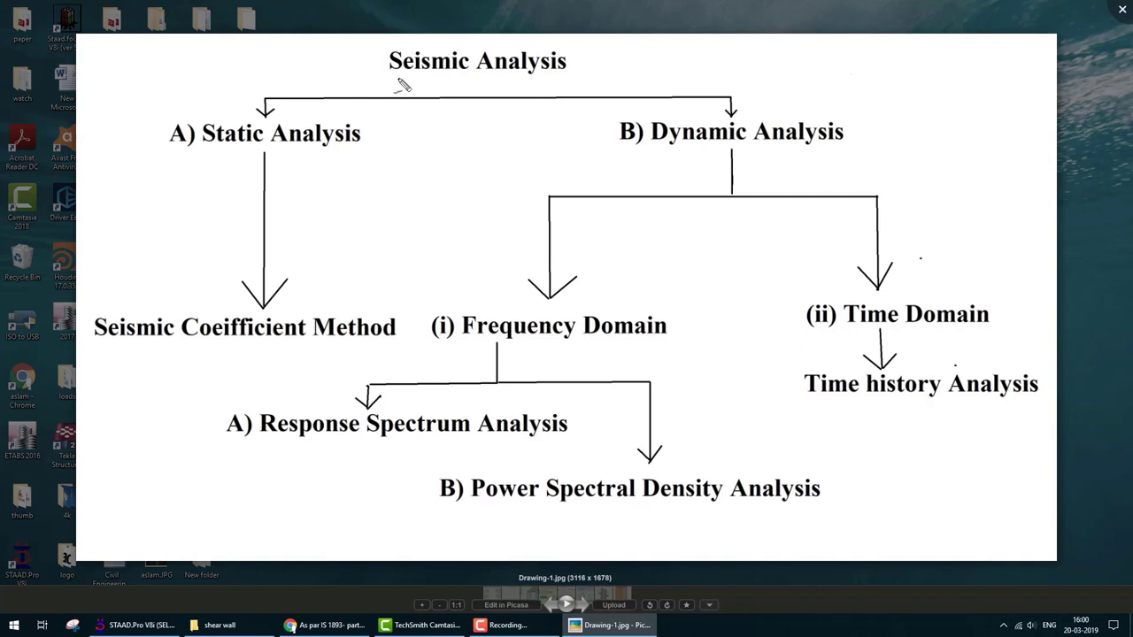
# - Underline the Seismic Analysis, Static Analysis and Dynamic Analysis headings and draw a connecting arrow
pyautogui.moveTo(387, 77); pyautogui.dragTo(591, 77)
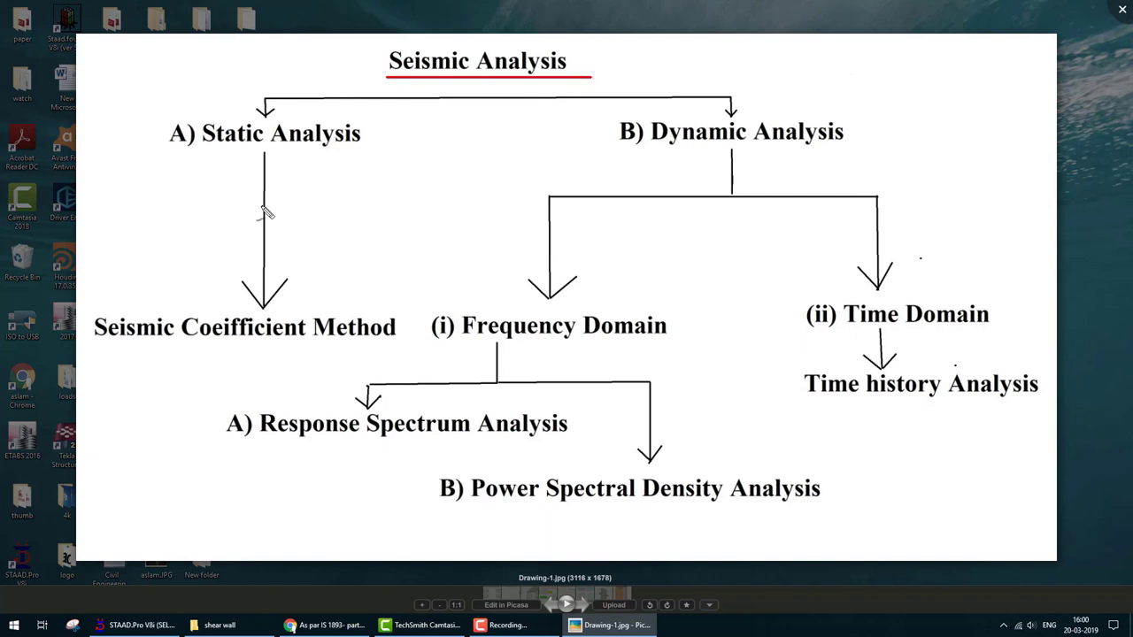
pyautogui.moveTo(171, 155); pyautogui.dragTo(366, 155)
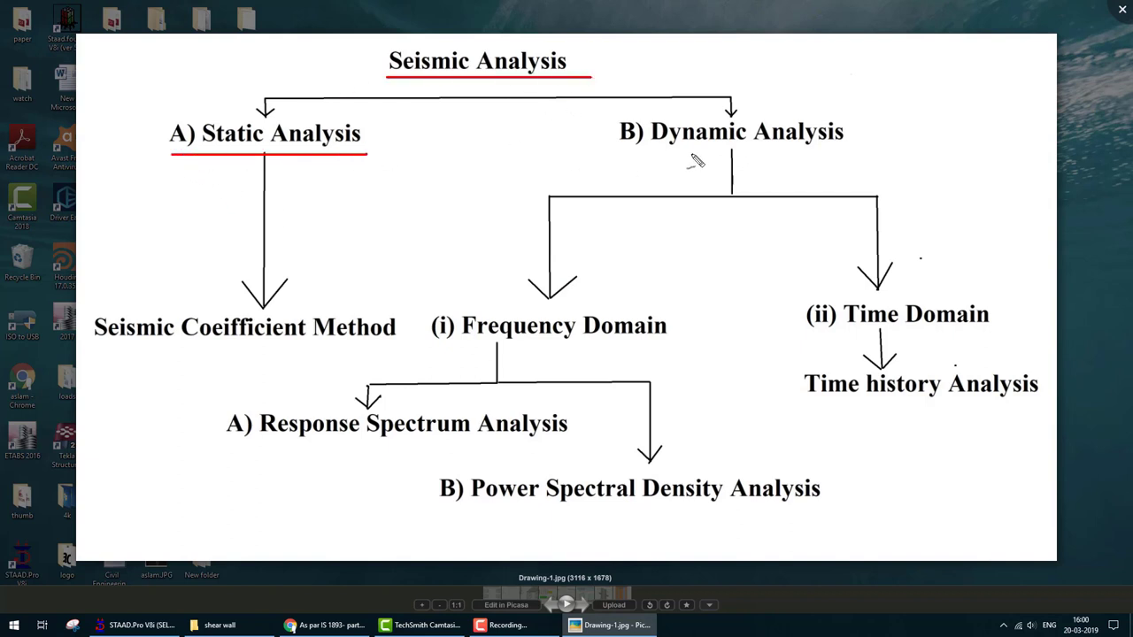
pyautogui.moveTo(612, 159); pyautogui.dragTo(841, 150)
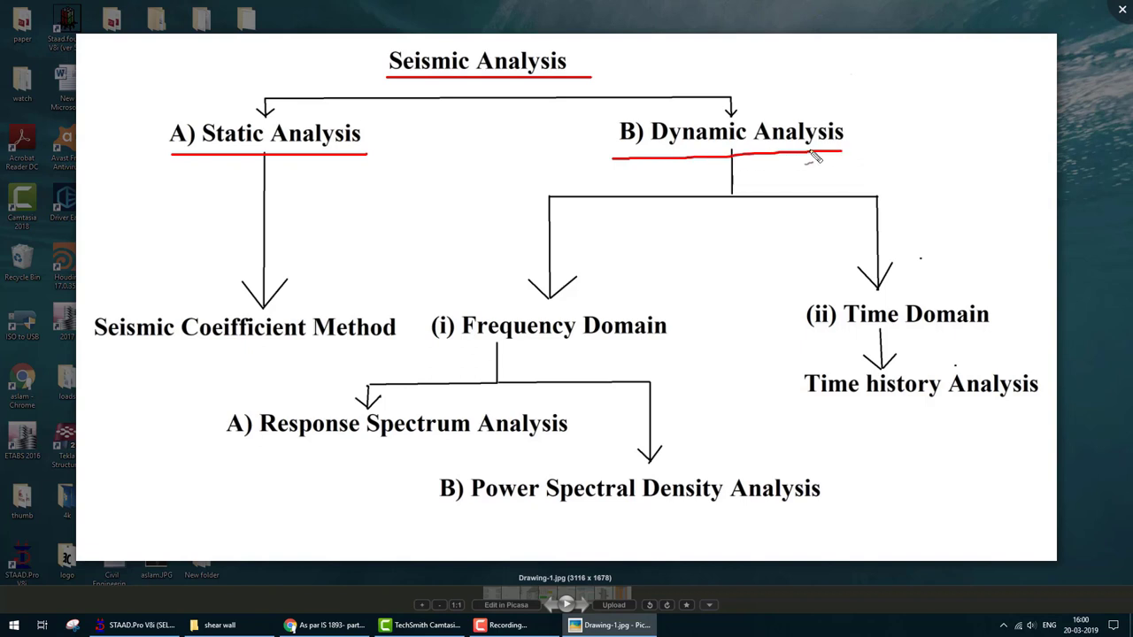
pyautogui.moveTo(403, 128)
pyautogui.mouseDown()
pyautogui.moveTo(409, 174)
pyautogui.moveTo(397, 153)
pyautogui.moveTo(584, 156)
pyautogui.moveTo(563, 138)
pyautogui.moveTo(568, 168)
pyautogui.mouseUp()
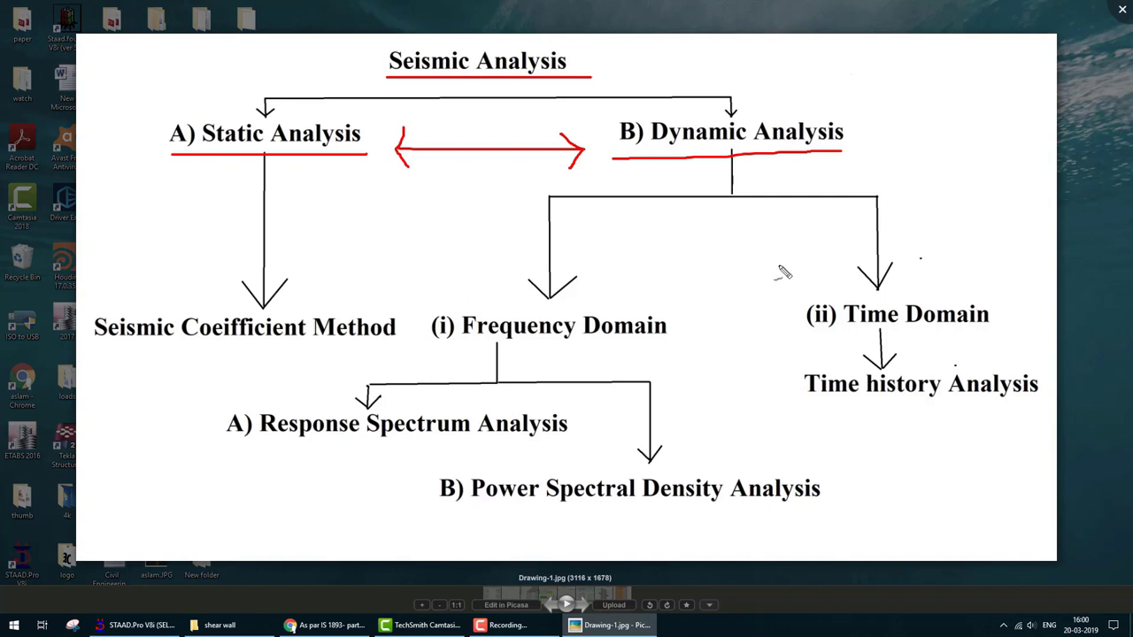
# - Clear the red markings and sketch a blue building outline at the right of the chart
pyautogui.moveTo(981, 64)
pyautogui.mouseDown()
pyautogui.moveTo(993, 226)
pyautogui.moveTo(1021, 221)
pyautogui.moveTo(1020, 173)
pyautogui.moveTo(1011, 69)
pyautogui.moveTo(1008, 58)
pyautogui.moveTo(967, 65)
pyautogui.mouseUp()
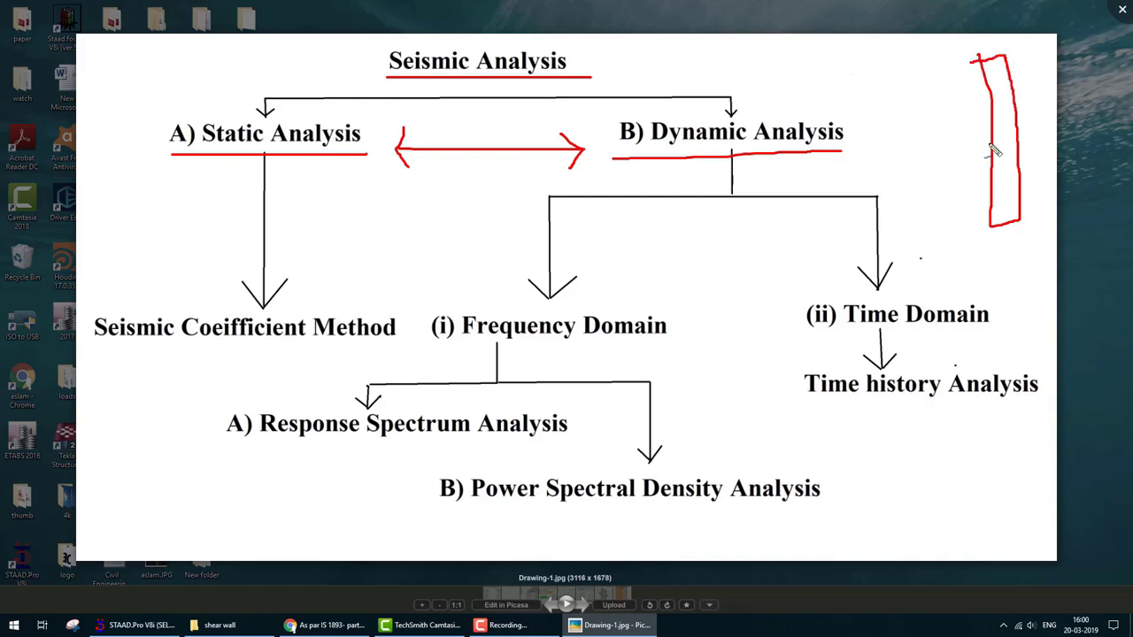
pyautogui.press('b')
pyautogui.moveTo(988, 177)
pyautogui.mouseDown()
pyautogui.moveTo(981, 203)
pyautogui.moveTo(941, 237)
pyautogui.moveTo(940, 190)
pyautogui.moveTo(960, 169)
pyautogui.moveTo(973, 210)
pyautogui.mouseUp()
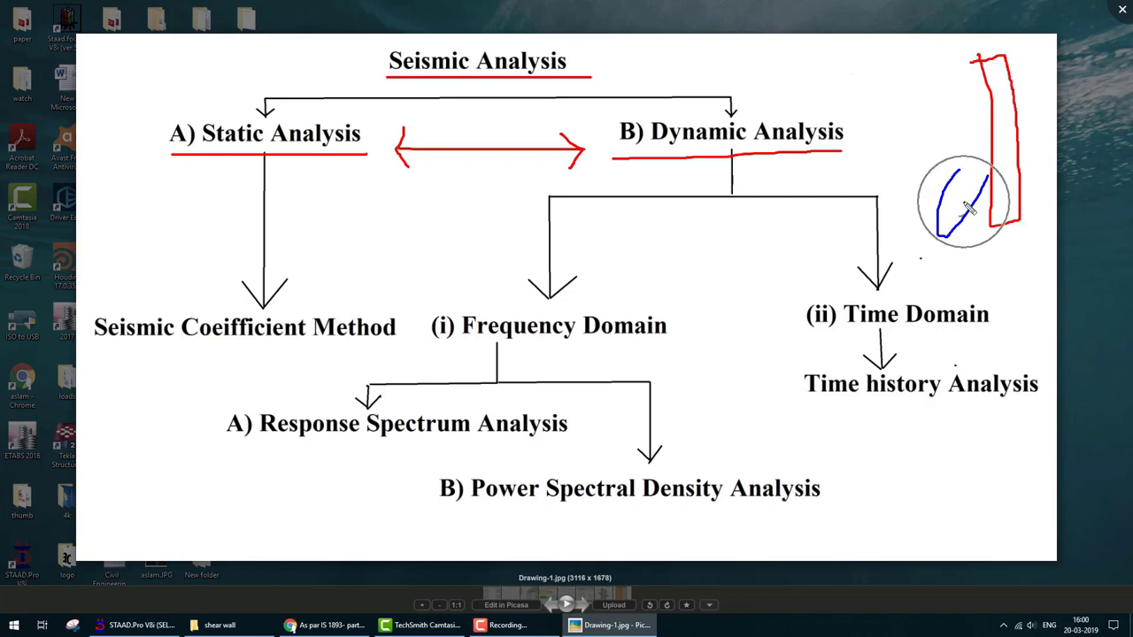
pyautogui.press('e')
pyautogui.moveTo(1009, 71)
pyautogui.mouseDown()
pyautogui.moveTo(1036, 198)
pyautogui.moveTo(1027, 73)
pyautogui.moveTo(1000, 72)
pyautogui.mouseUp()
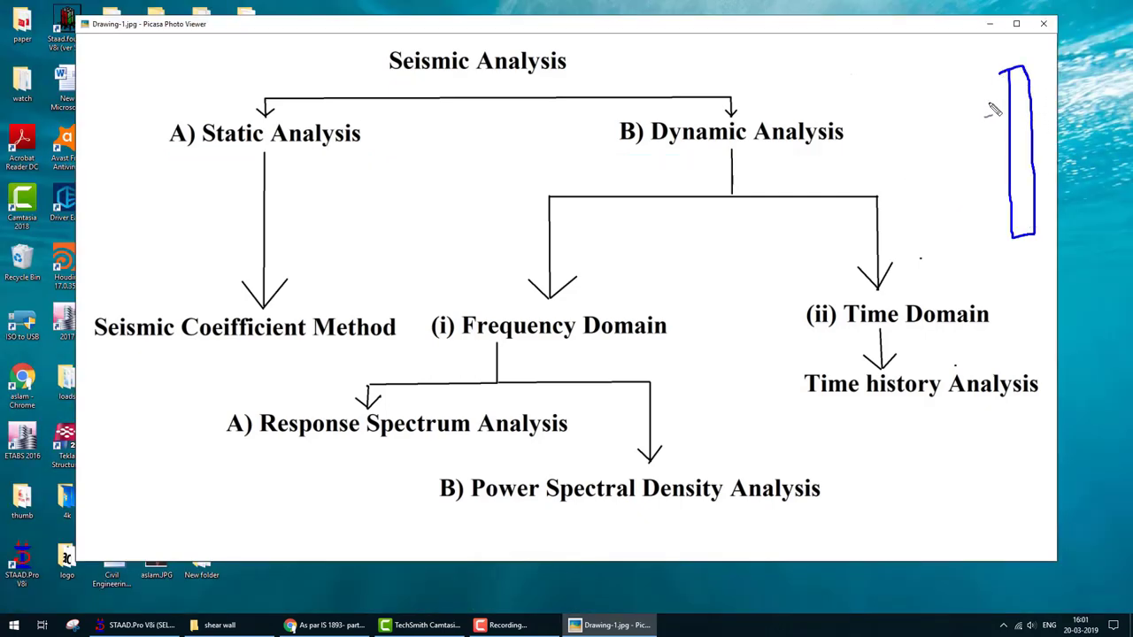
# - Draw red diagonal bracing strokes and two long lines beside the building outline
pyautogui.moveTo(1009, 202); pyautogui.dragTo(979, 245)
pyautogui.moveTo(1009, 189)
pyautogui.mouseDown()
pyautogui.moveTo(972, 246)
pyautogui.moveTo(976, 232)
pyautogui.moveTo(989, 242)
pyautogui.moveTo(986, 222)
pyautogui.moveTo(999, 230)
pyautogui.moveTo(1015, 201)
pyautogui.mouseUp()
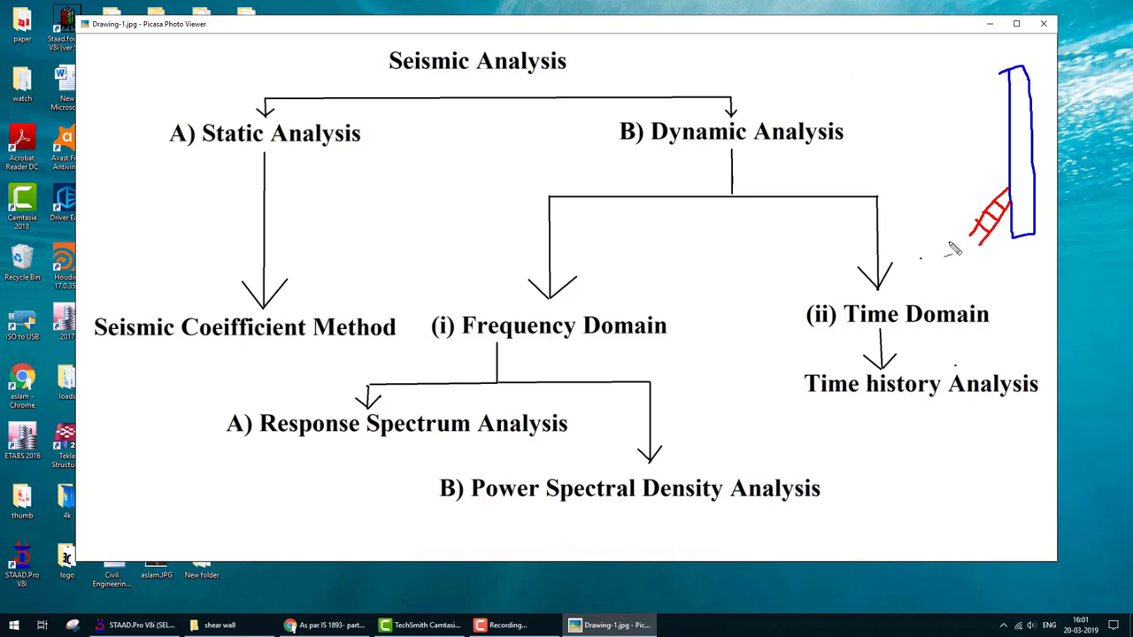
pyautogui.moveTo(948, 241); pyautogui.dragTo(1003, 67)
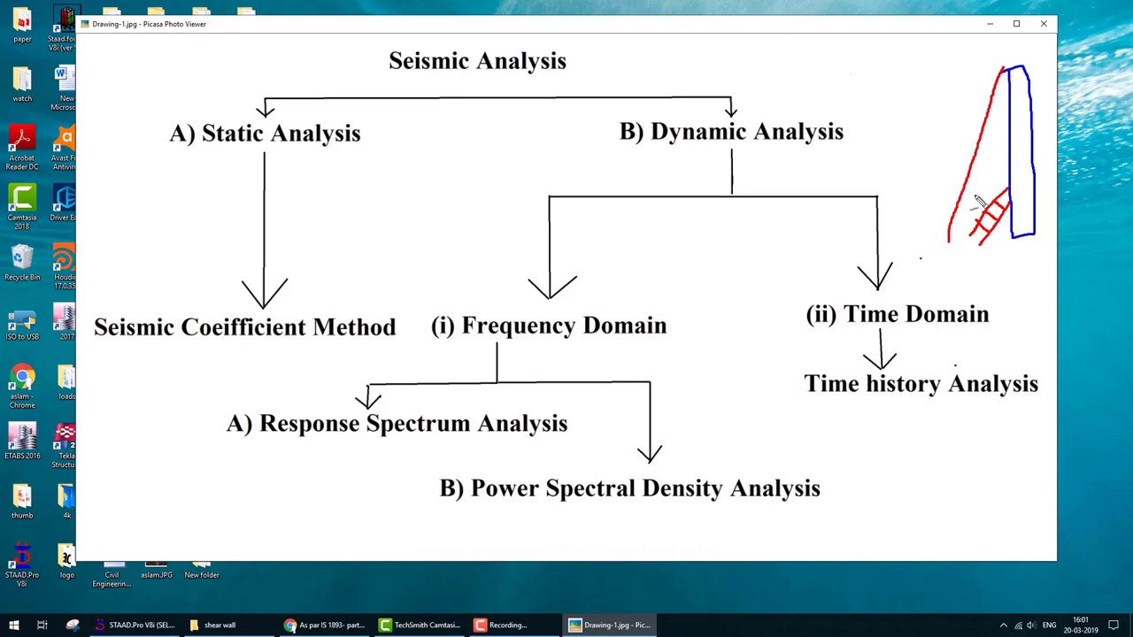
pyautogui.moveTo(958, 242)
pyautogui.mouseDown()
pyautogui.moveTo(1009, 105)
pyautogui.moveTo(986, 162)
pyautogui.moveTo(971, 168)
pyautogui.moveTo(986, 200)
pyautogui.mouseUp()
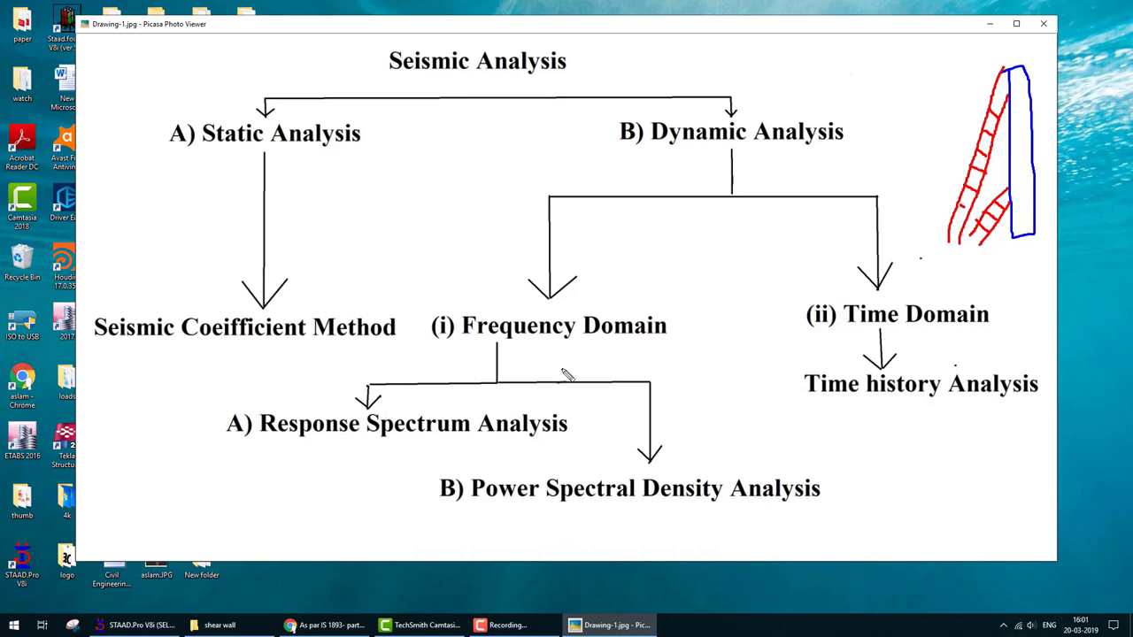
# - Underline Frequency Domain, Time Domain, Time history, Response Spectrum and Power Spectral Density items
pyautogui.moveTo(457, 343); pyautogui.dragTo(621, 348)
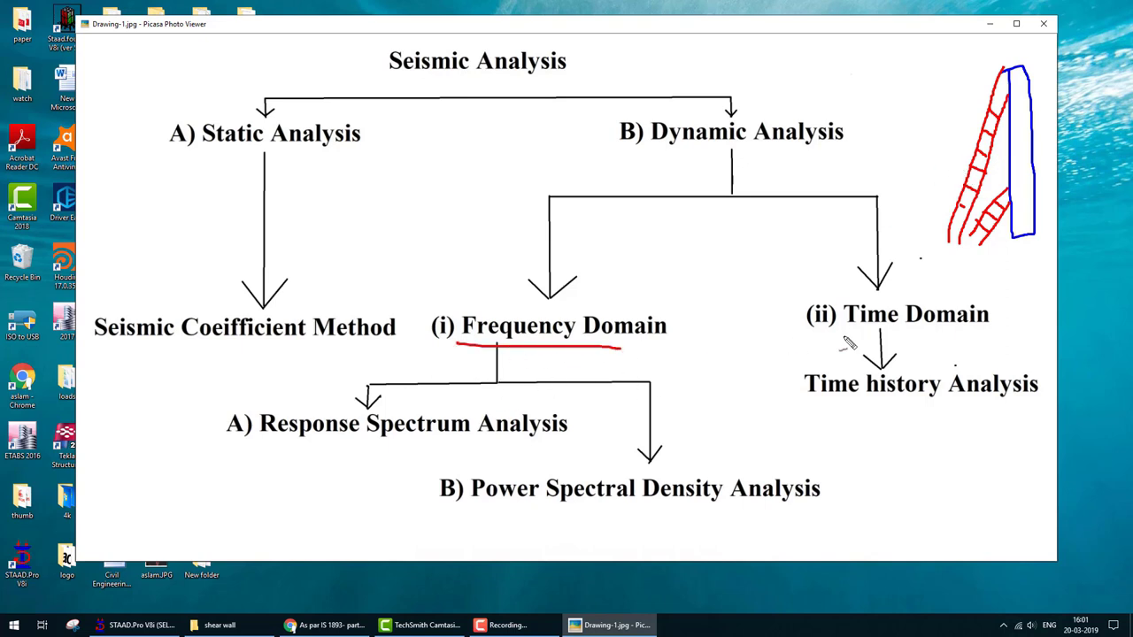
pyautogui.moveTo(843, 336); pyautogui.dragTo(969, 324)
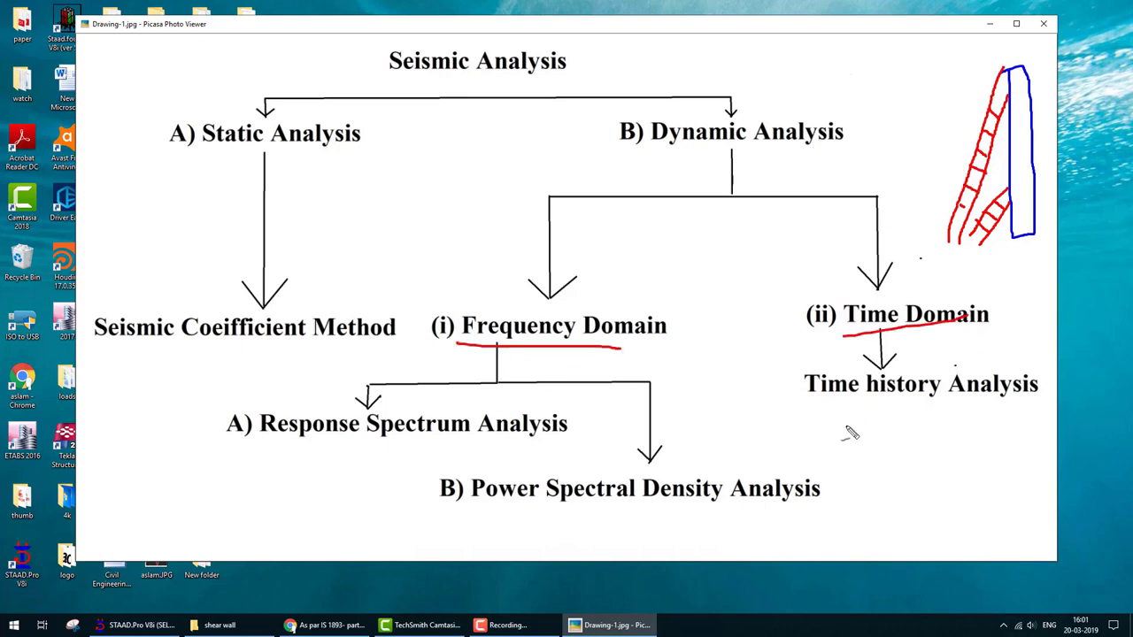
pyautogui.moveTo(817, 408); pyautogui.dragTo(1022, 405)
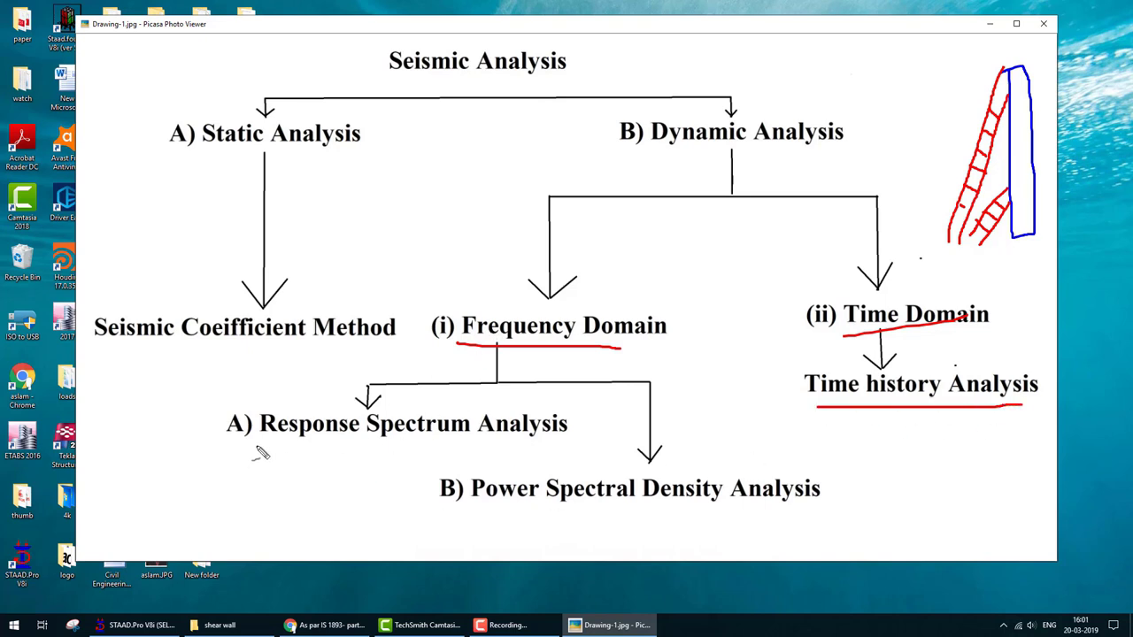
pyautogui.moveTo(262, 453); pyautogui.dragTo(580, 453)
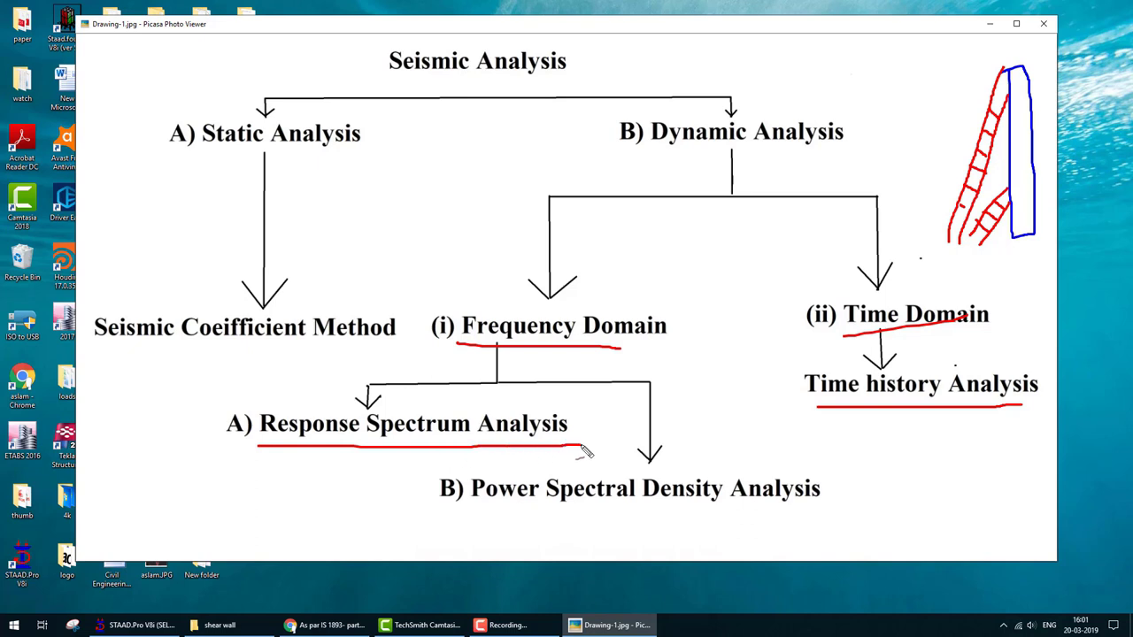
pyautogui.moveTo(486, 508); pyautogui.dragTo(896, 508)
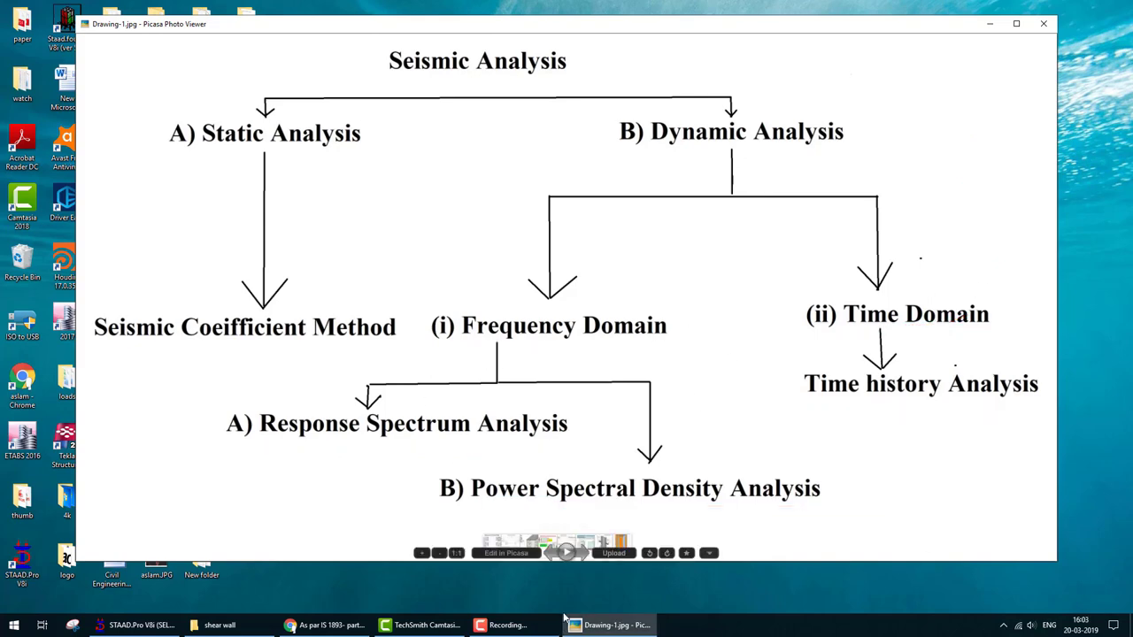
# - Open ana.JPG from the shear wall folder and zoom in on the chart
pyautogui.click(219, 625)
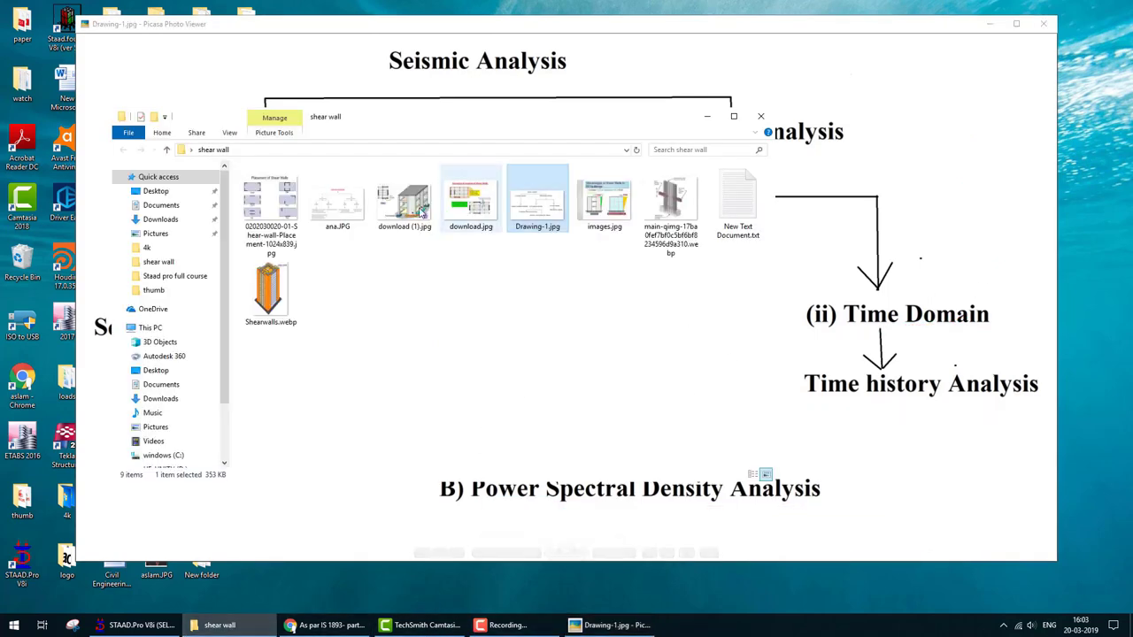
pyautogui.click(337, 207)
pyautogui.doubleClick(337, 207)
pyautogui.scroll(3, 620, 316)
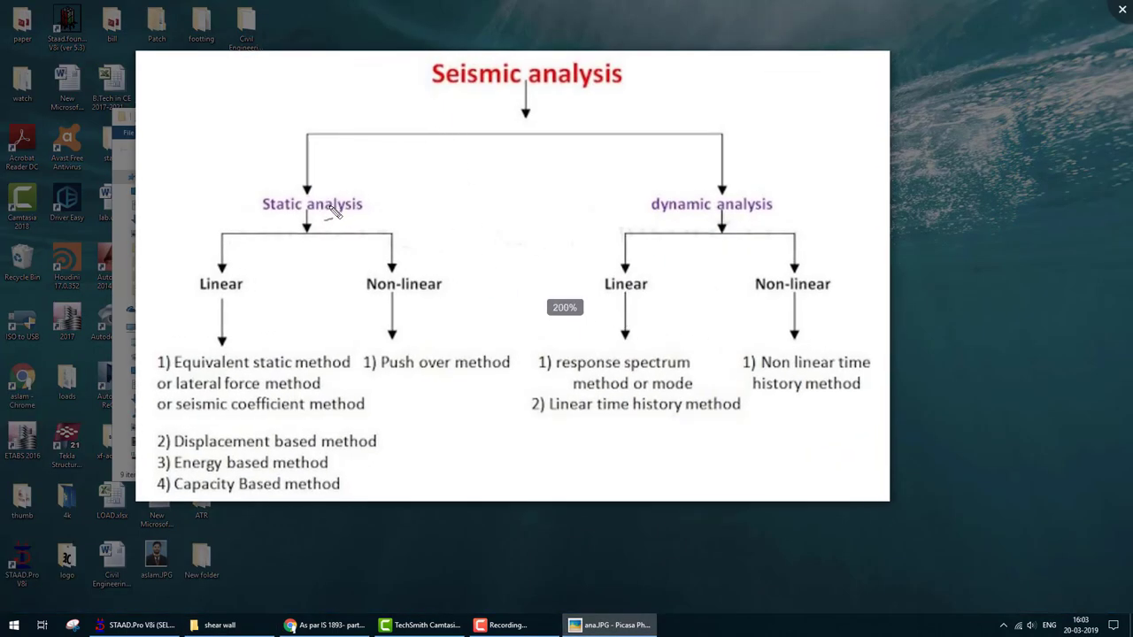
# - Tick and underline the static, linear and non-linear branches, bracket the linear methods, then clear
pyautogui.moveTo(379, 207); pyautogui.dragTo(467, 173)
pyautogui.moveTo(639, 189)
pyautogui.mouseDown()
pyautogui.moveTo(652, 203)
pyautogui.moveTo(693, 172)
pyautogui.mouseUp()
pyautogui.moveTo(259, 213); pyautogui.dragTo(412, 212)
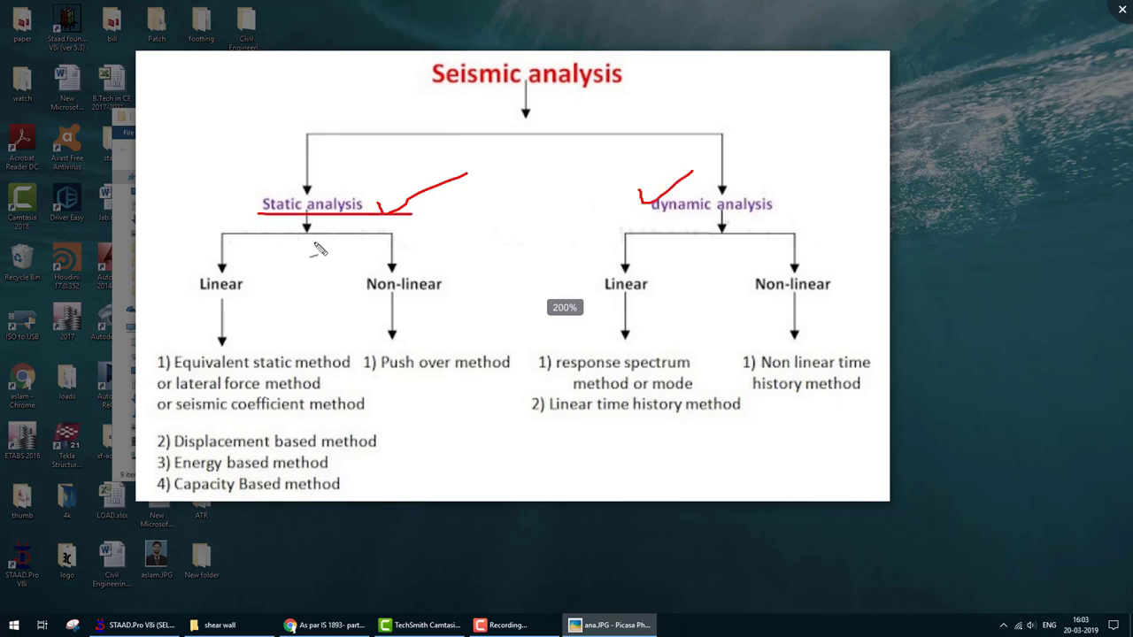
pyautogui.moveTo(198, 300); pyautogui.dragTo(259, 300)
pyautogui.moveTo(370, 301); pyautogui.dragTo(464, 302)
pyautogui.moveTo(174, 344)
pyautogui.mouseDown()
pyautogui.moveTo(155, 351)
pyautogui.moveTo(161, 498)
pyautogui.mouseUp()
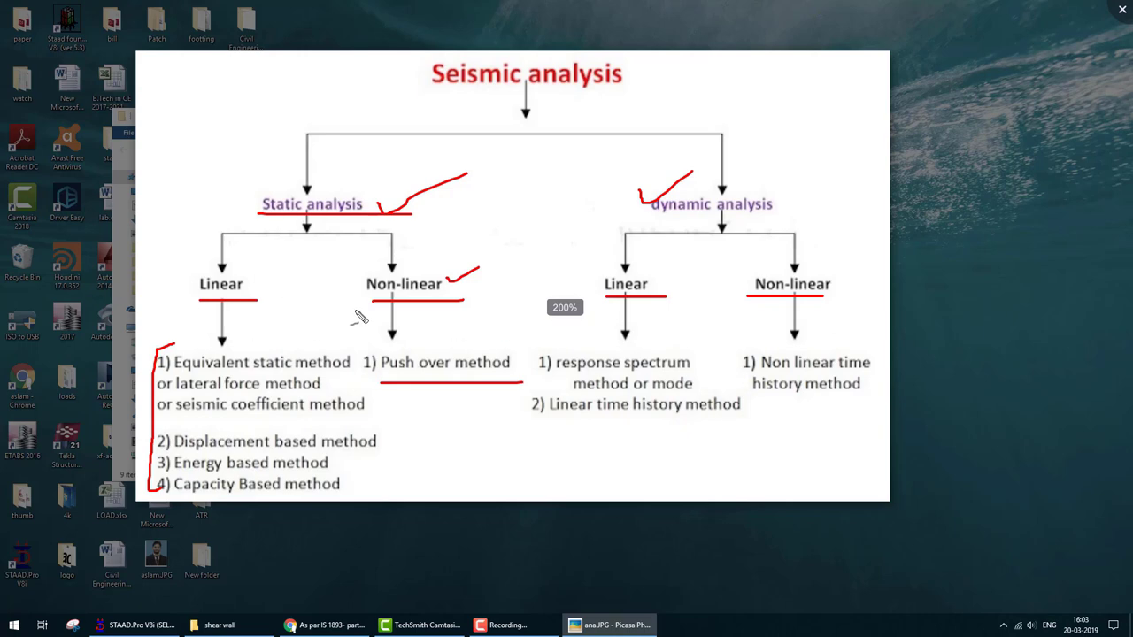
pyautogui.press('Escape')
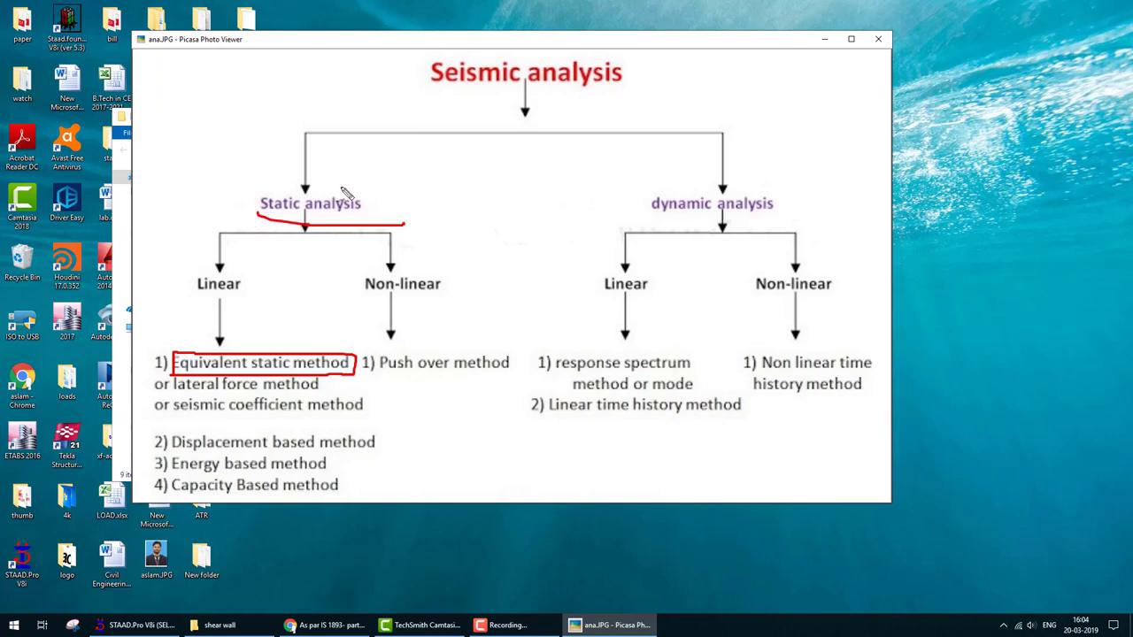
pyautogui.press('Escape')
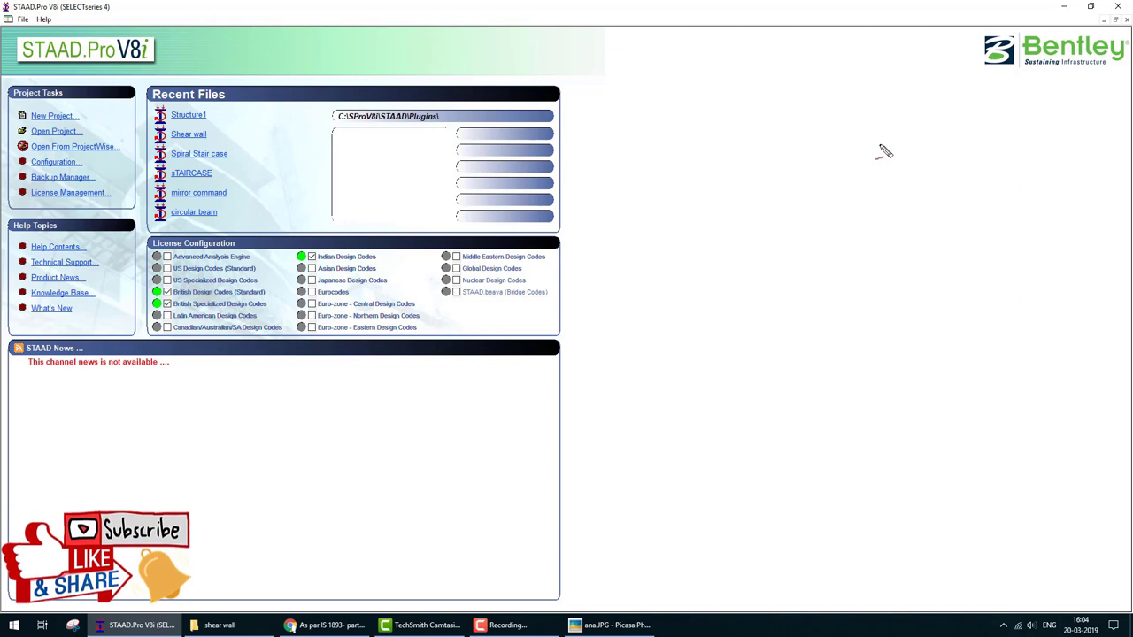
# - Sketch the building outline and mark four floor levels across it
pyautogui.moveTo(892, 285)
pyautogui.mouseDown()
pyautogui.moveTo(898, 424)
pyautogui.moveTo(978, 409)
pyautogui.mouseUp()
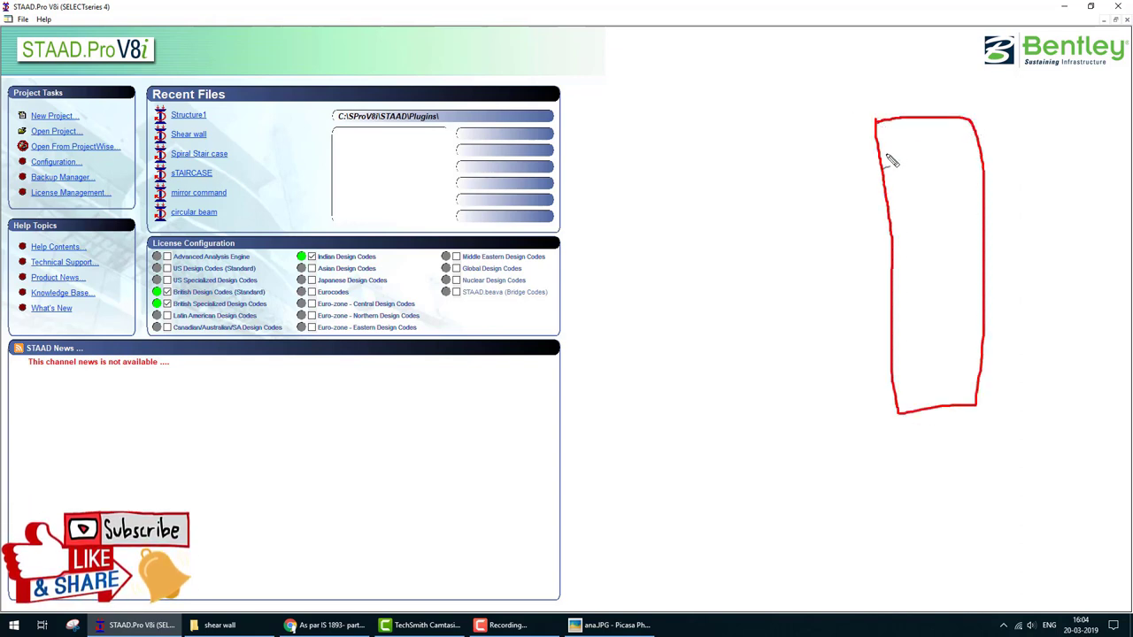
pyautogui.moveTo(884, 167); pyautogui.dragTo(978, 160)
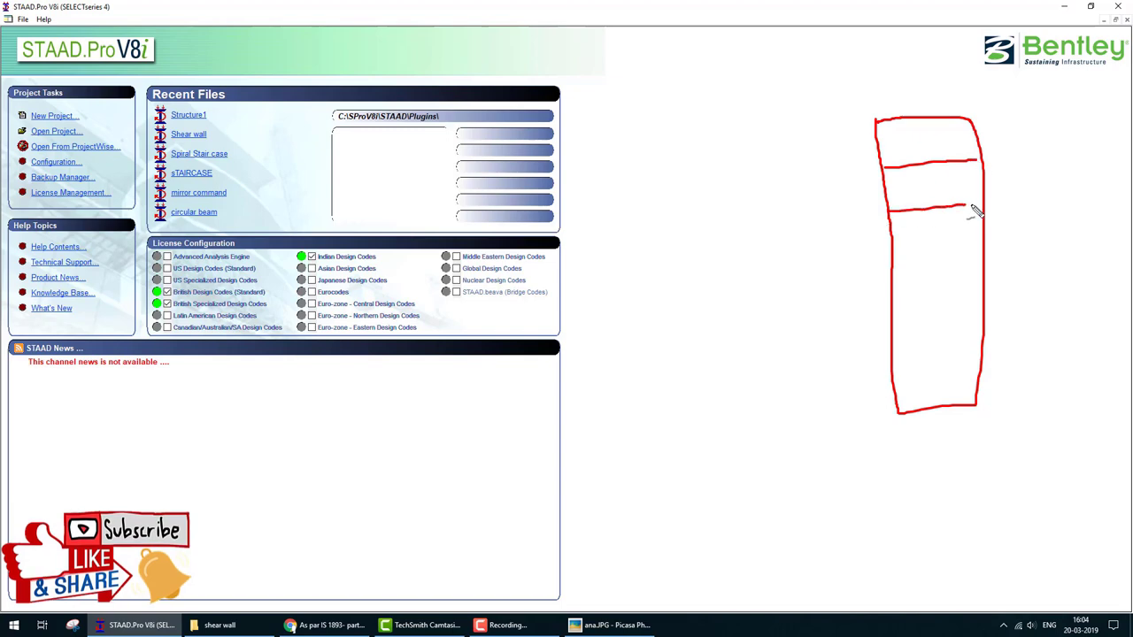
pyautogui.moveTo(890, 261); pyautogui.dragTo(981, 252)
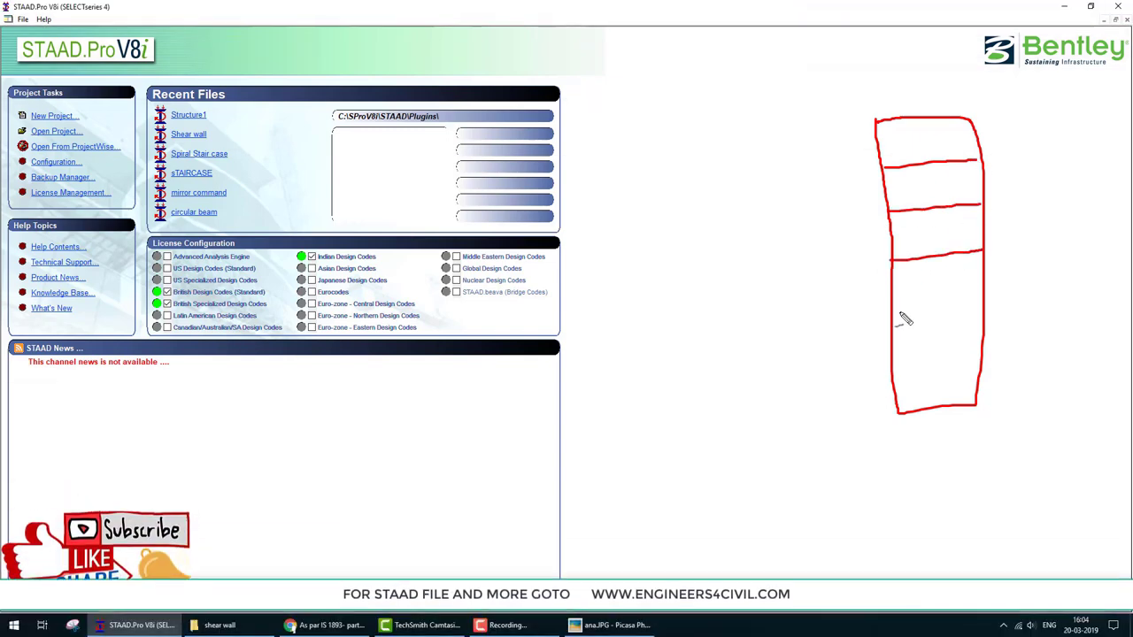
pyautogui.moveTo(892, 306); pyautogui.dragTo(965, 296)
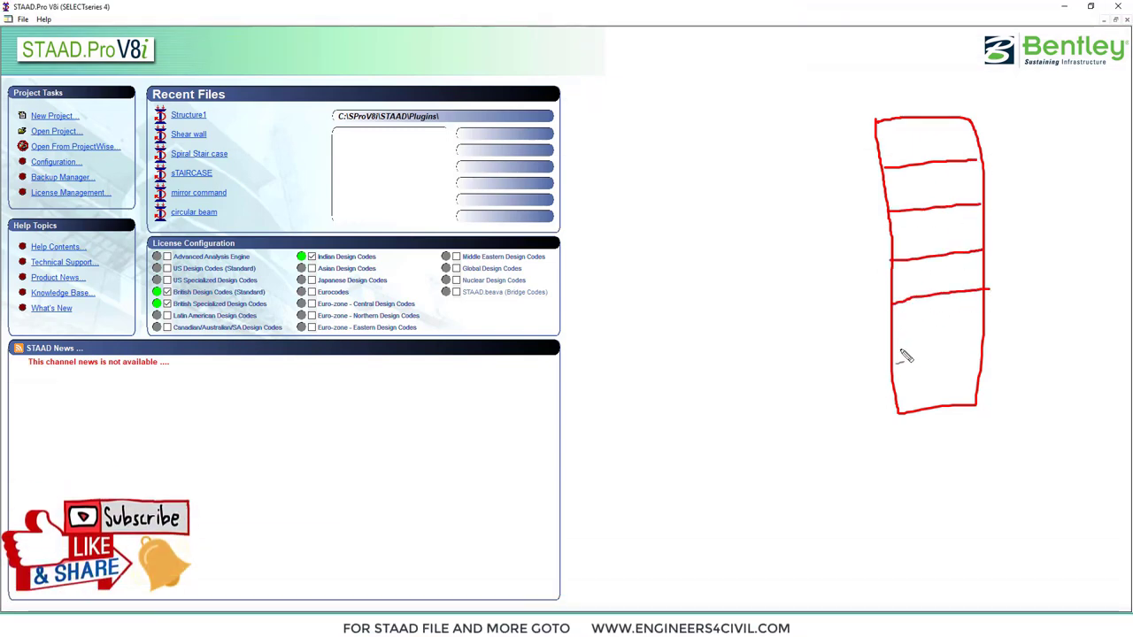
pyautogui.moveTo(892, 350); pyautogui.dragTo(983, 345)
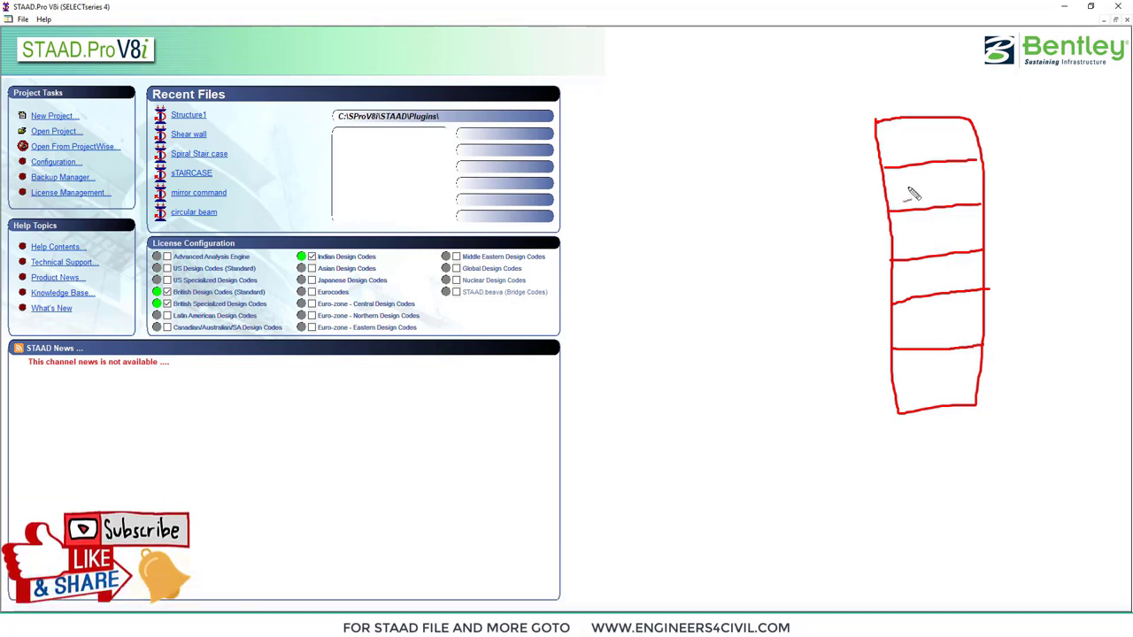
# - Draw a lateral force arrow at each floor, then clear the sketch
pyautogui.moveTo(768, 131); pyautogui.dragTo(863, 129)
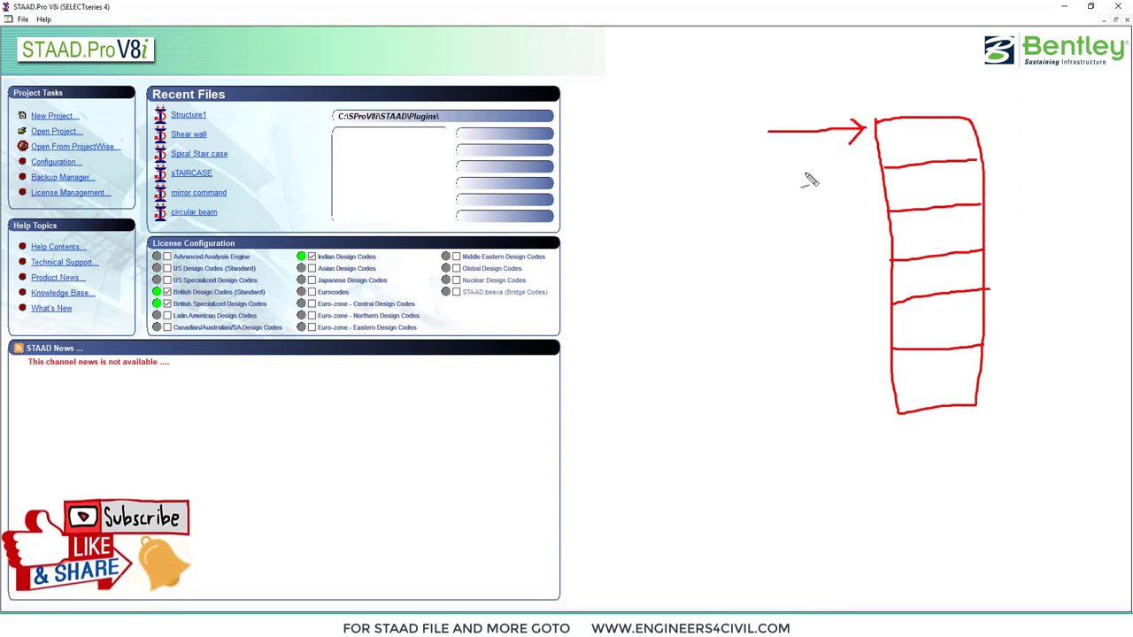
pyautogui.moveTo(802, 172); pyautogui.dragTo(873, 173)
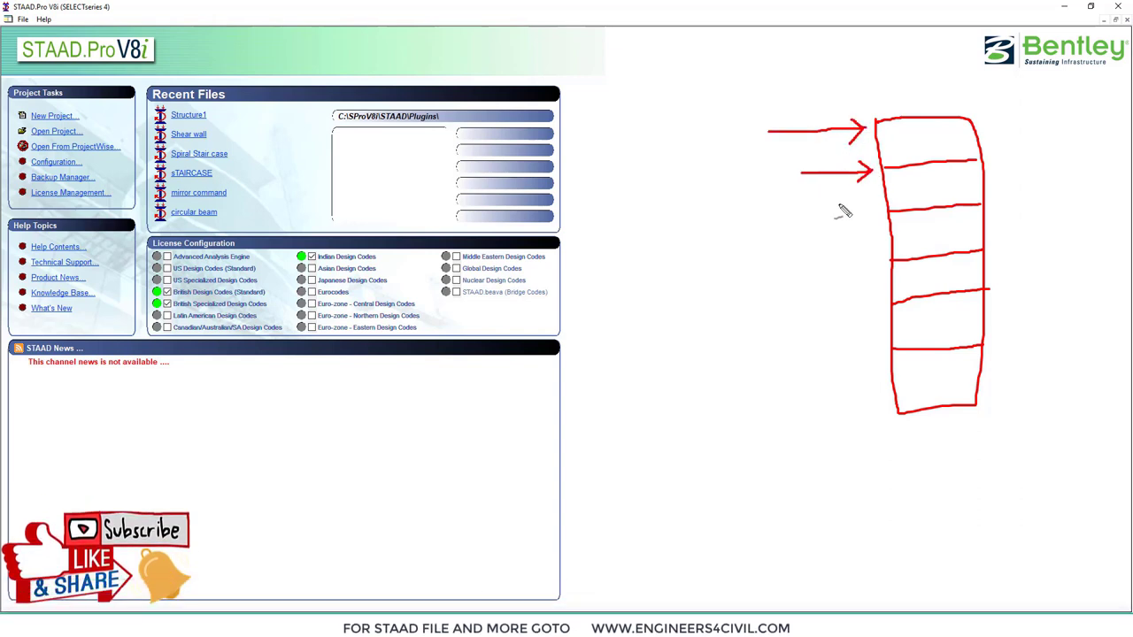
pyautogui.moveTo(825, 213); pyautogui.dragTo(875, 212)
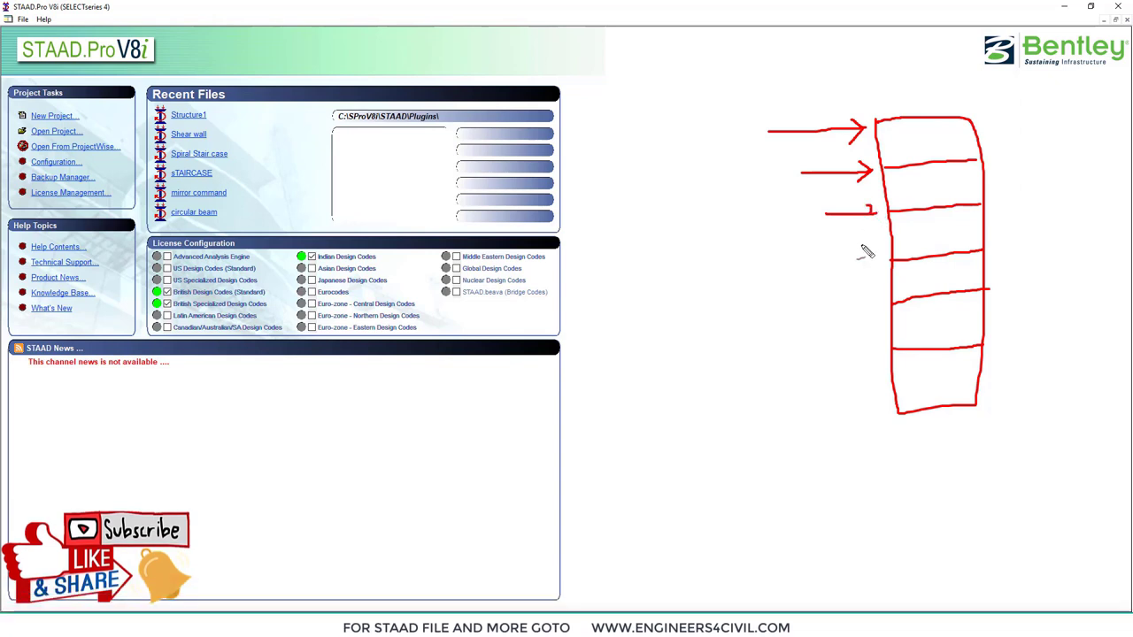
pyautogui.moveTo(852, 259); pyautogui.dragTo(876, 261)
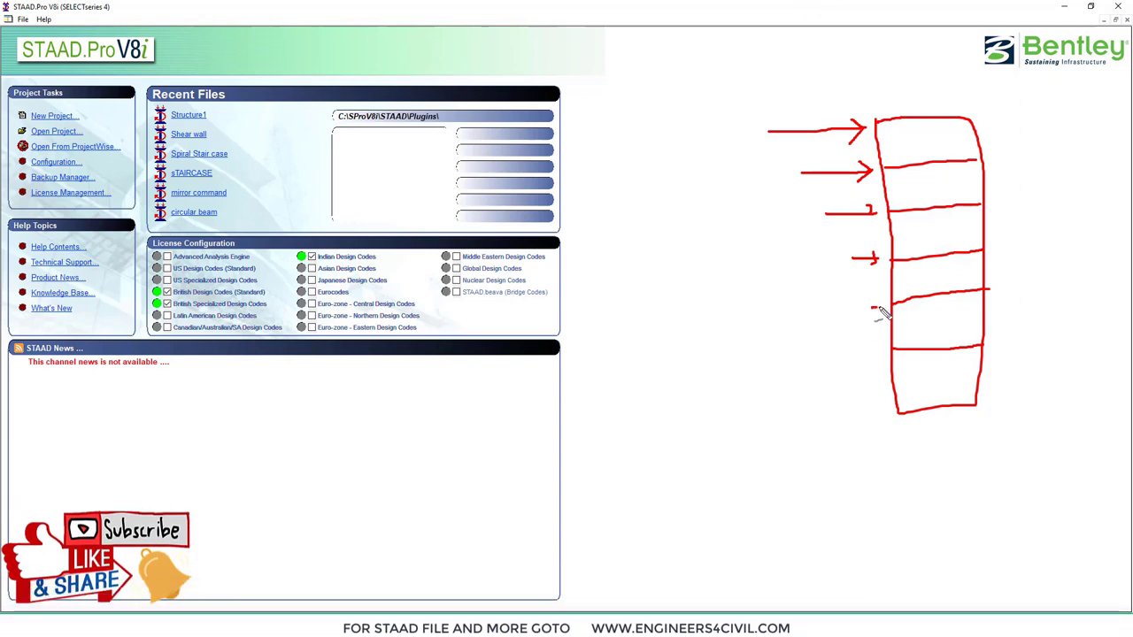
pyautogui.moveTo(875, 308); pyautogui.dragTo(886, 312)
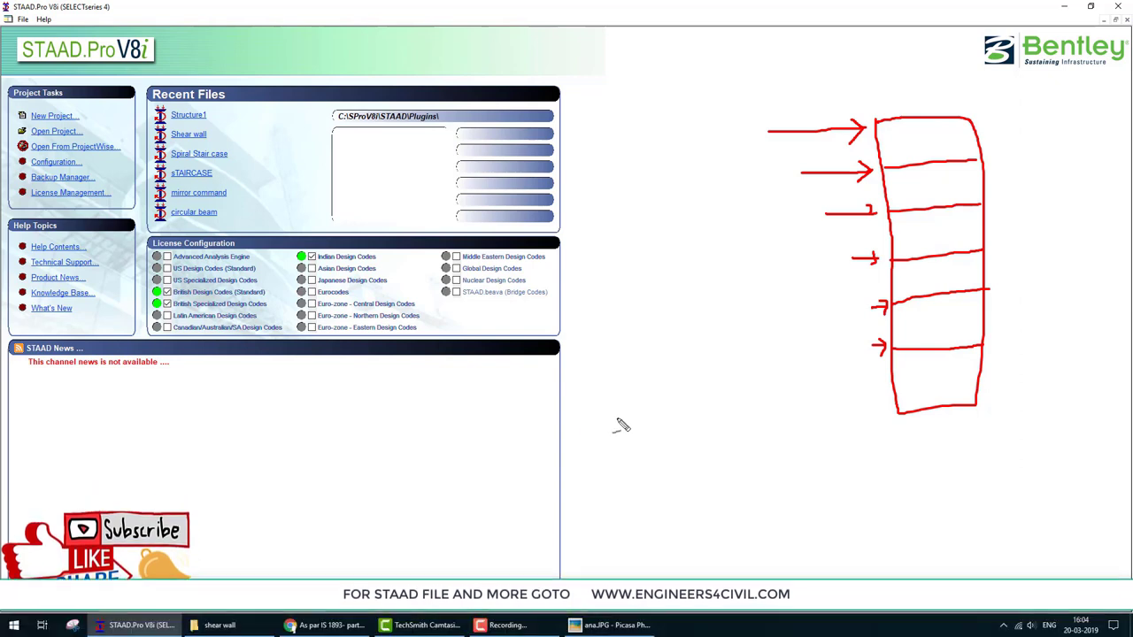
pyautogui.press('Escape')
# - Create a new Space project 'equivalent static method' in Meter and KiloNewton units
pyautogui.click(55, 115)
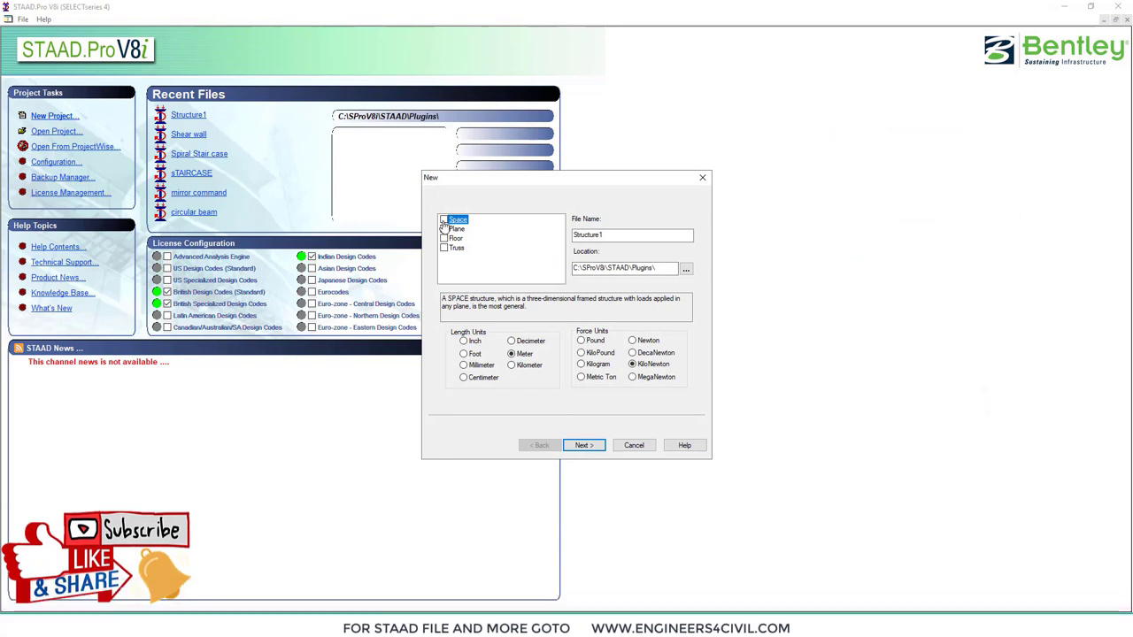
pyautogui.click(443, 220)
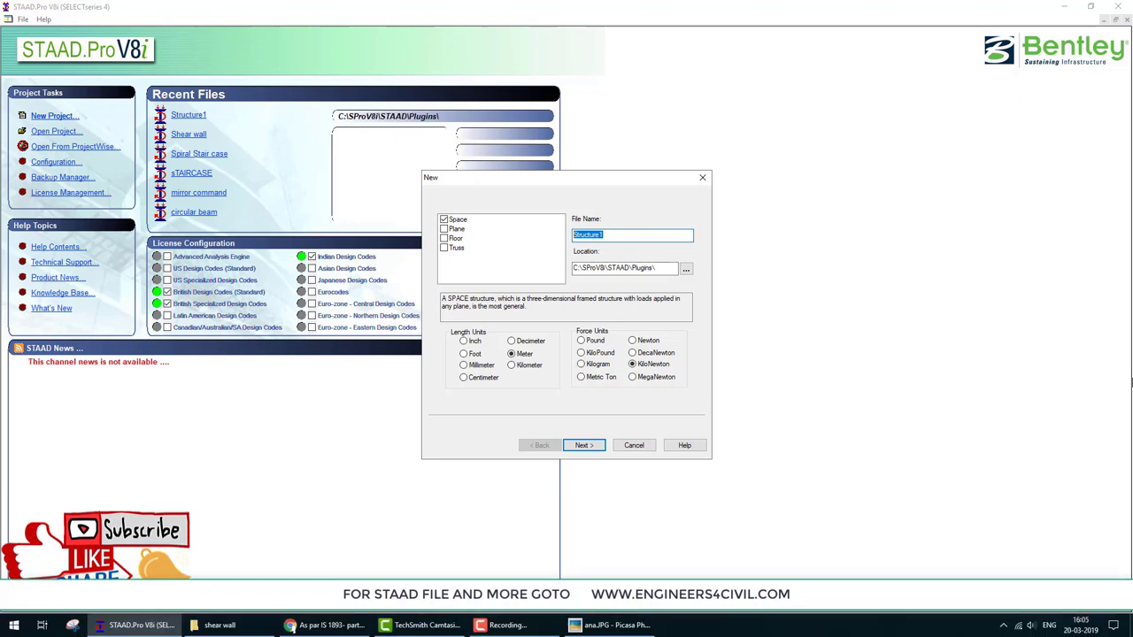
pyautogui.write('eq')
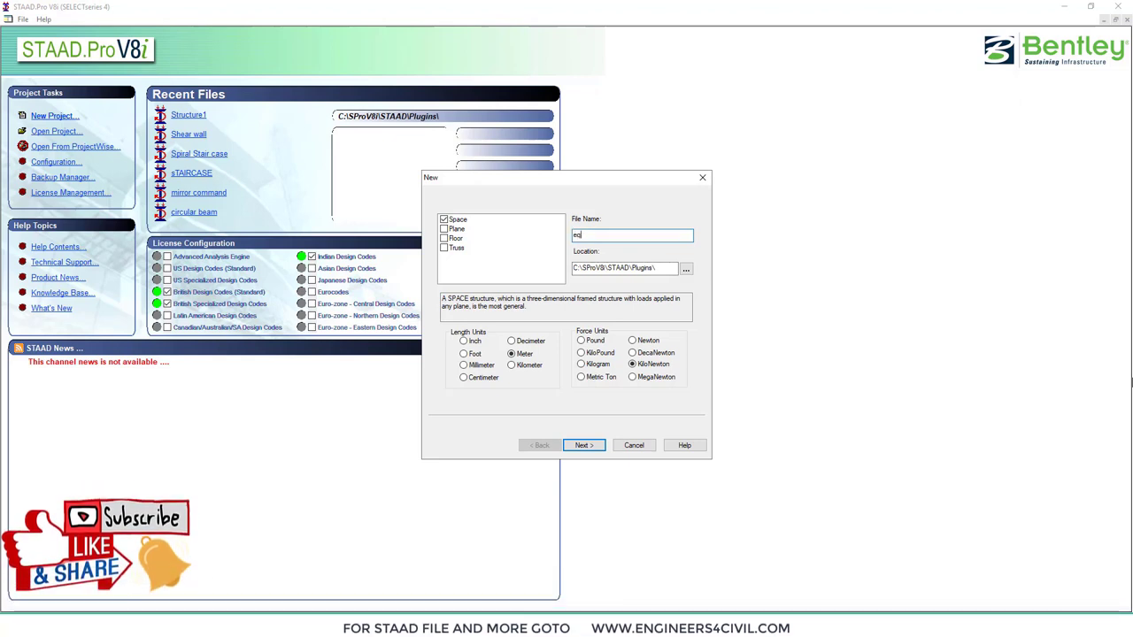
pyautogui.write('uivalent')
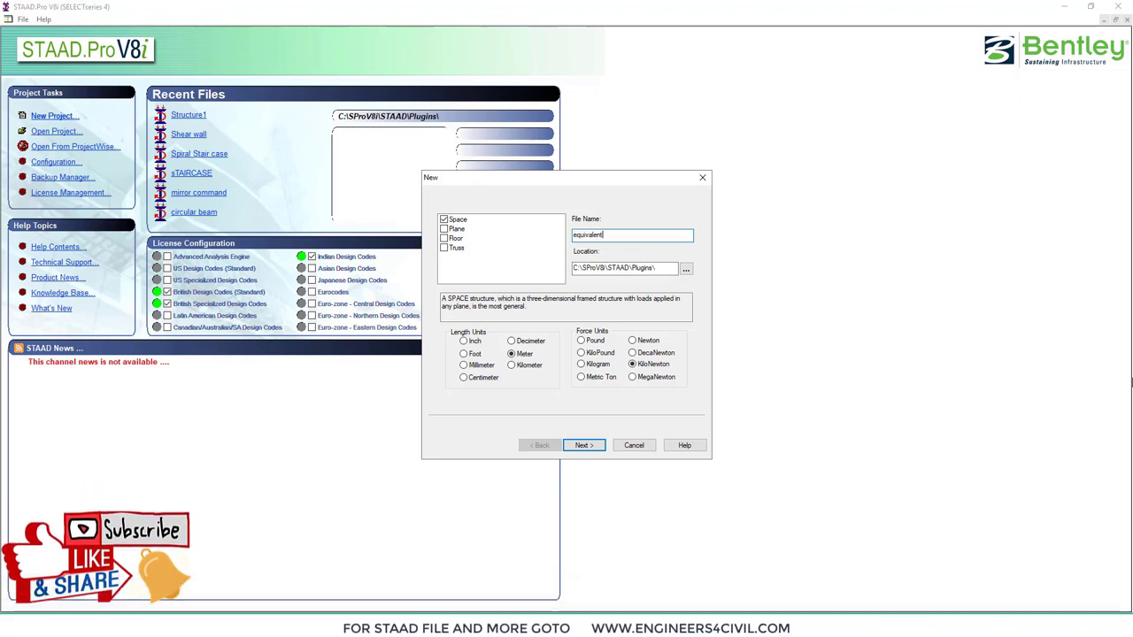
pyautogui.write(' sta')
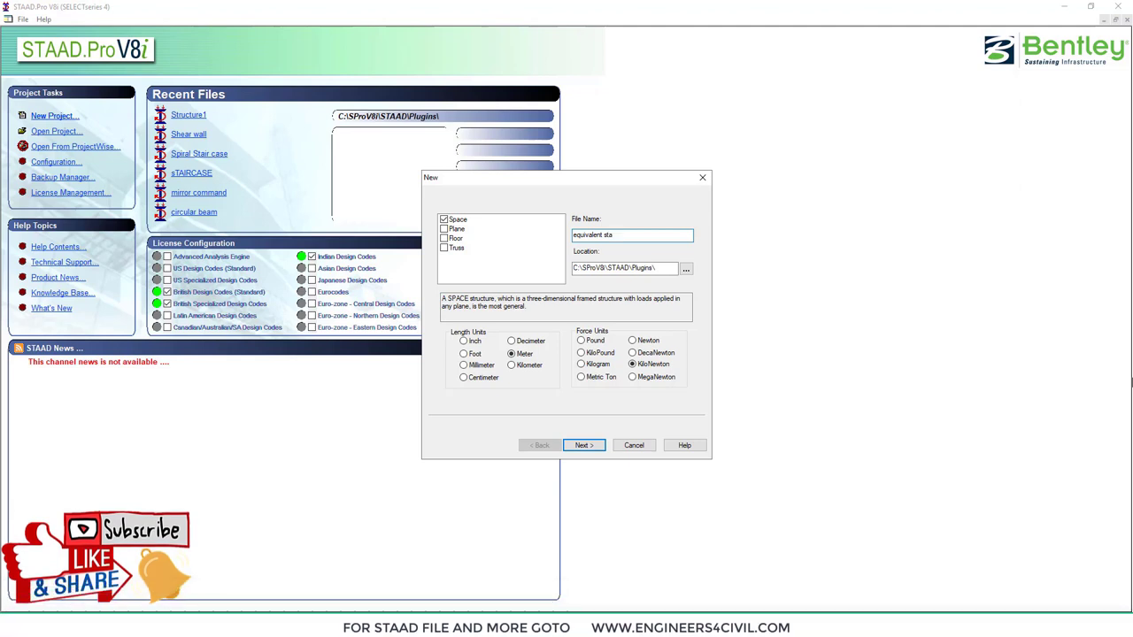
pyautogui.write('tic met')
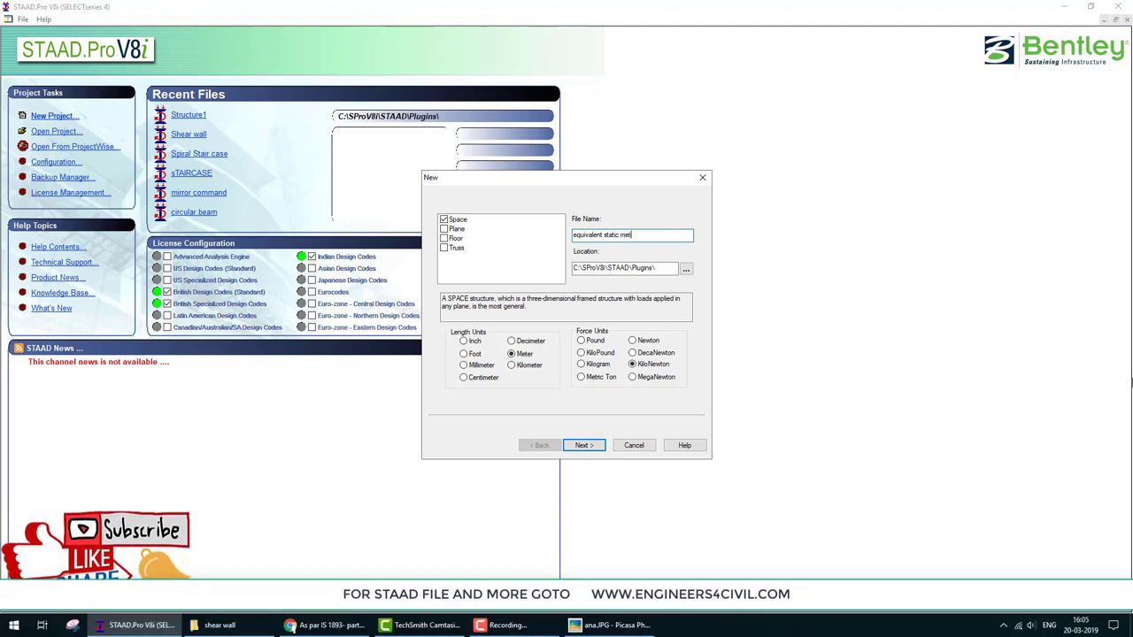
pyautogui.write('hod')
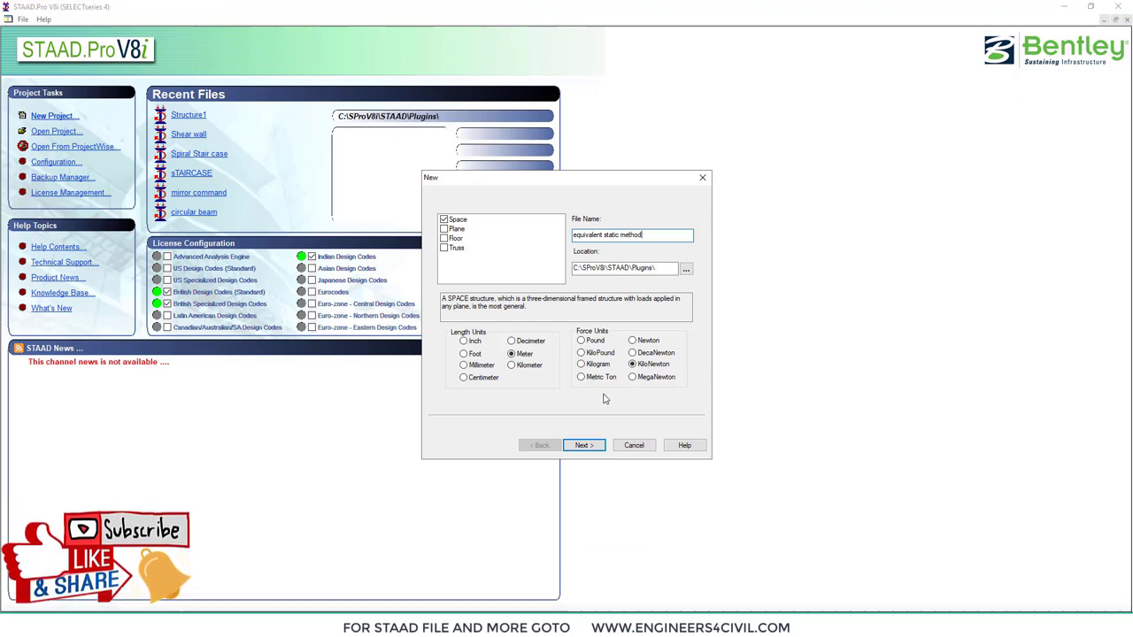
pyautogui.click(584, 445)
pyautogui.click(584, 445)
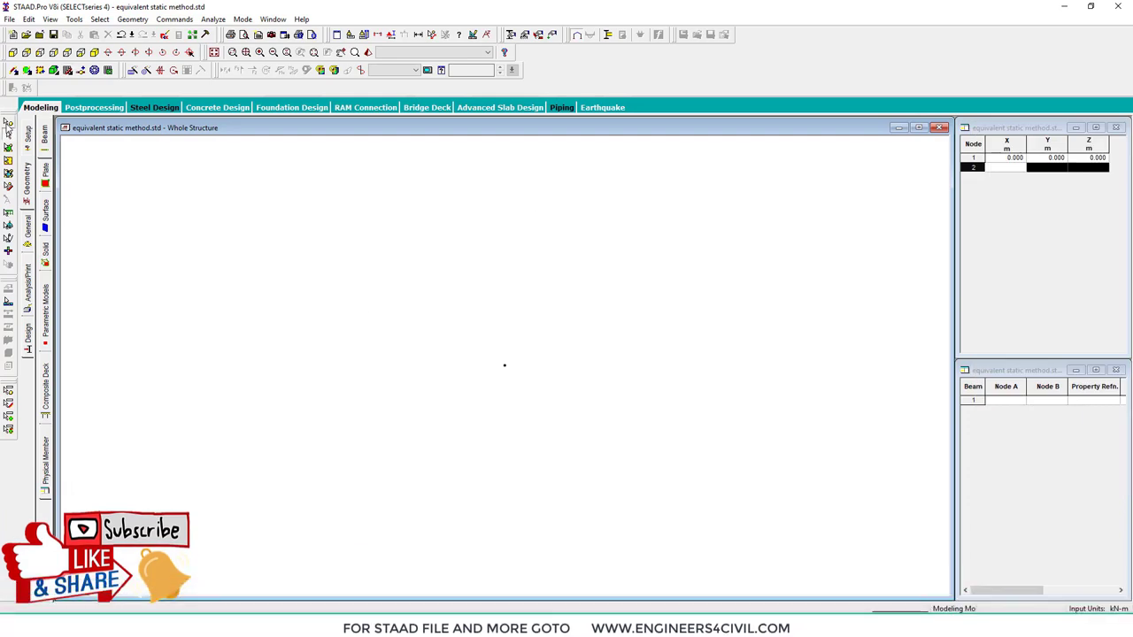
# - Repeat the origin node twice at 5 m in X and Z to form a 2×2 floor grid
pyautogui.moveTo(331, 278); pyautogui.dragTo(549, 415)
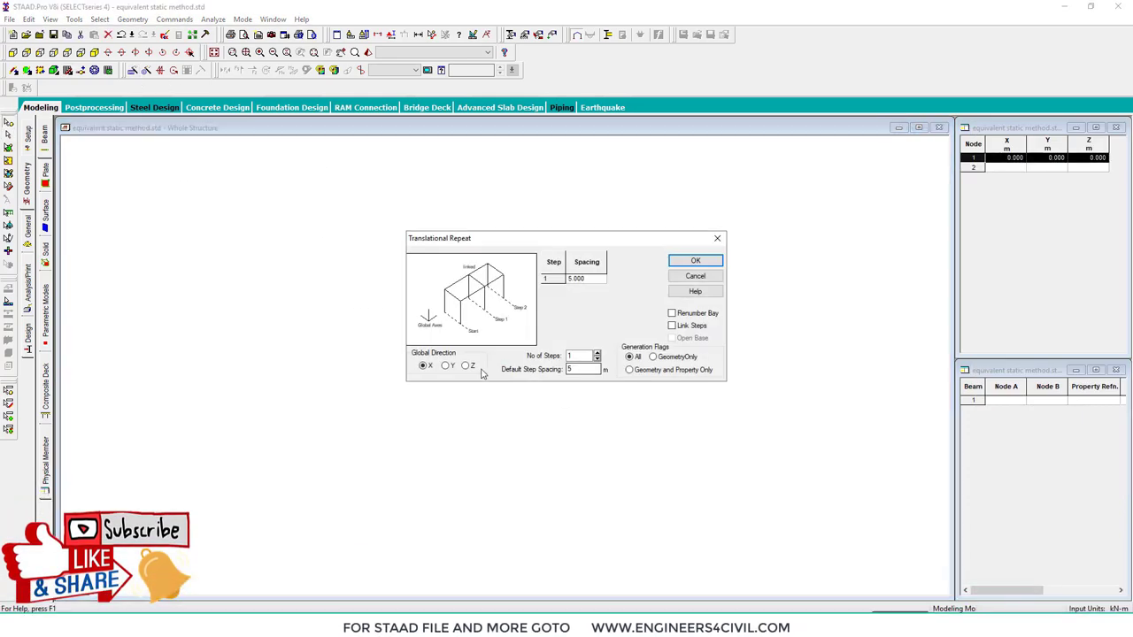
pyautogui.click(680, 327)
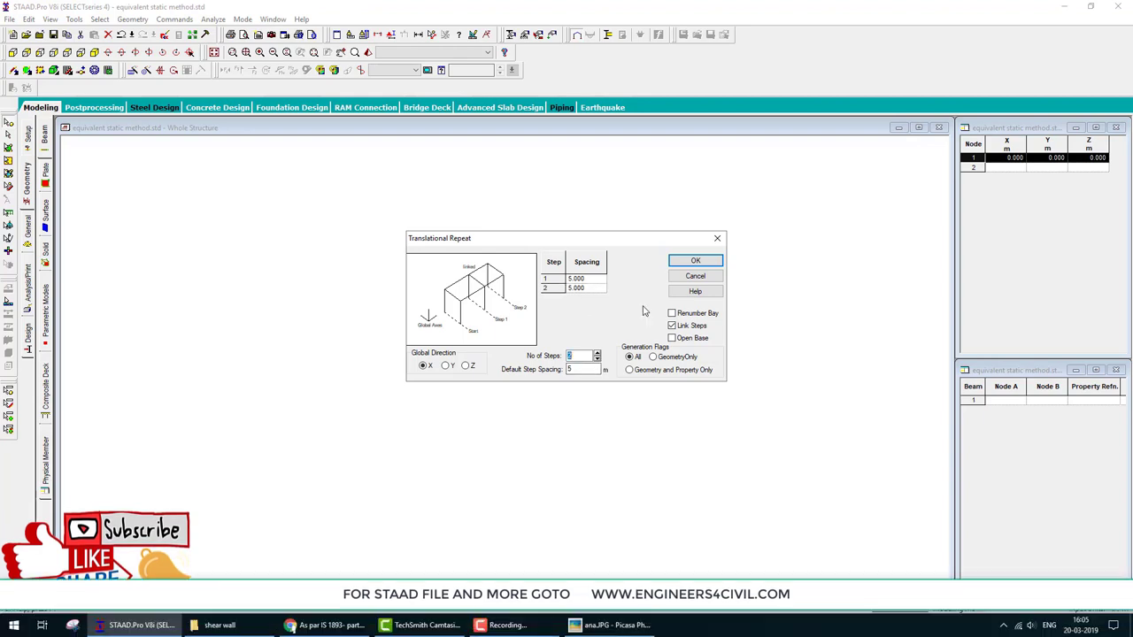
pyautogui.click(596, 352)
pyautogui.hotkey('ctrl', 'a')
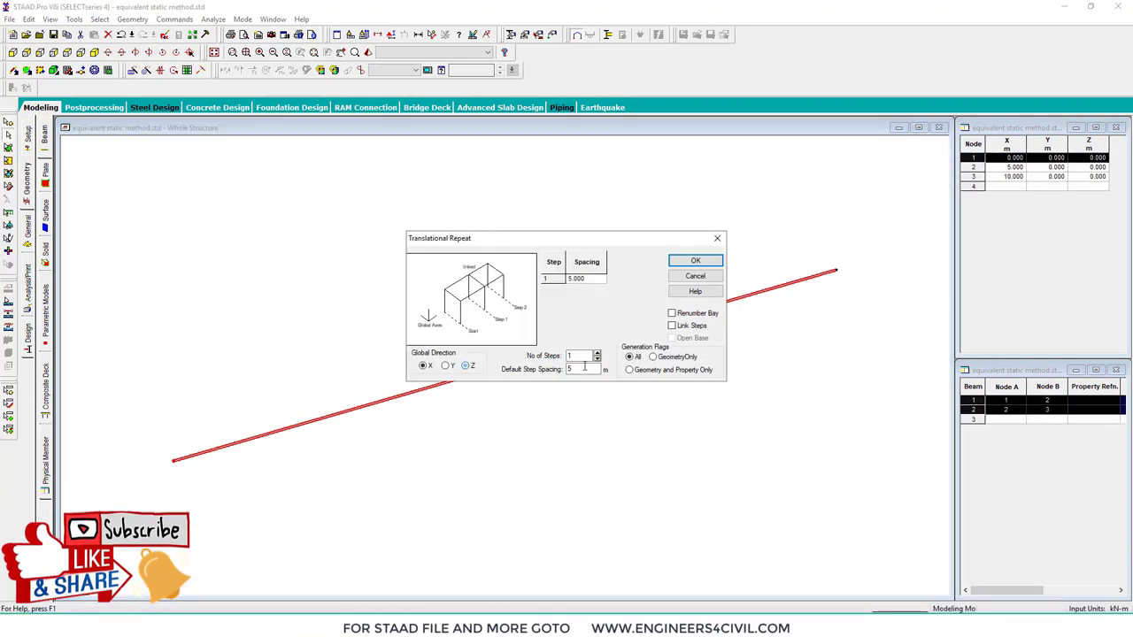
pyautogui.click(597, 352)
pyautogui.click(672, 326)
pyautogui.click(696, 261)
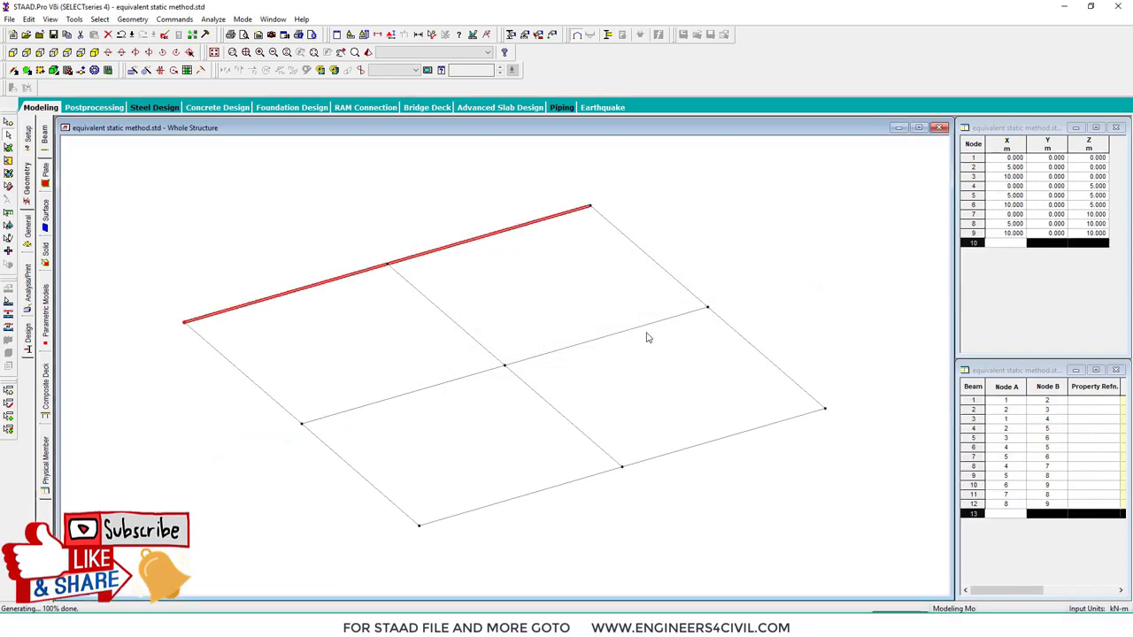
# - Repeat the grid ten times at 3 m upward in Y and delete the extra node
pyautogui.hotkey('ctrl', 'a')
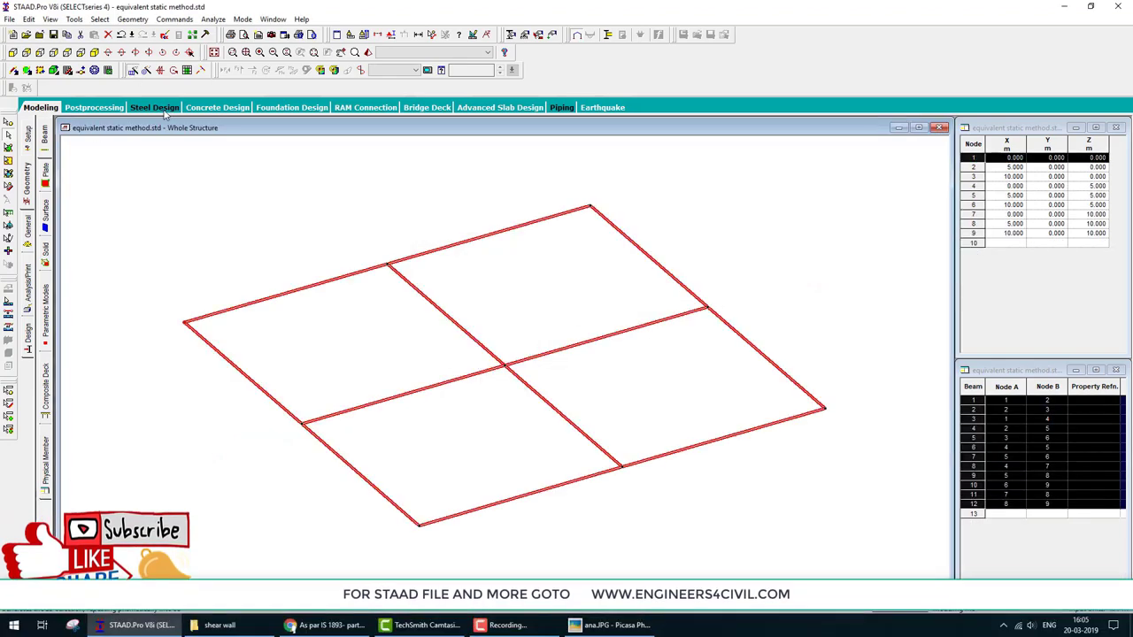
pyautogui.write('10')
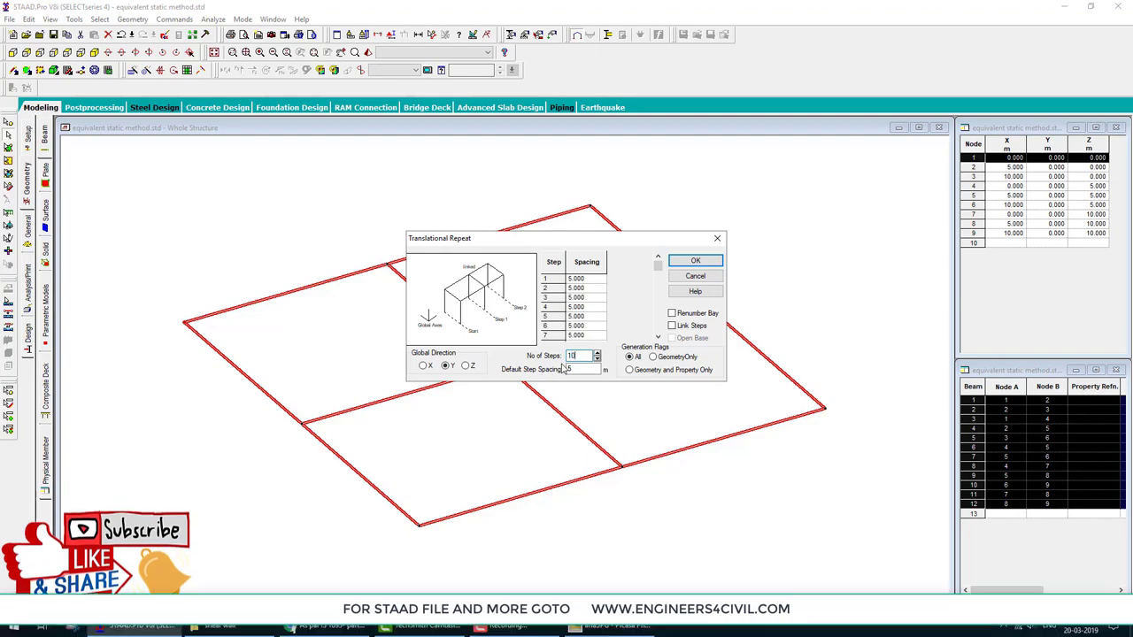
pyautogui.press('Tab')
pyautogui.write('3')
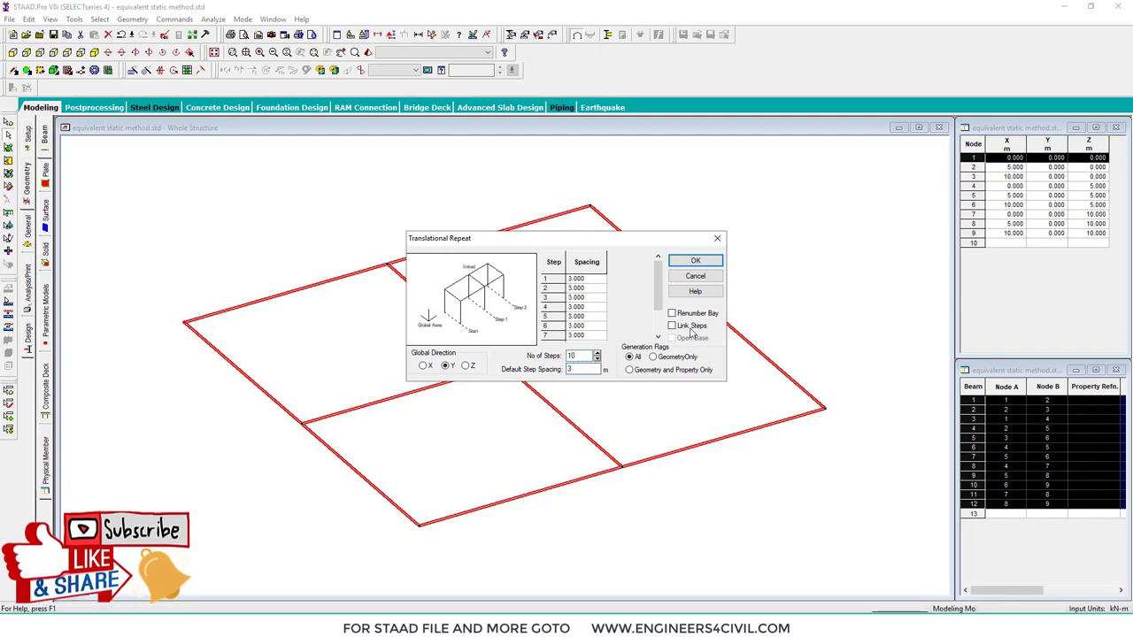
pyautogui.click(695, 260)
pyautogui.press('Delete')
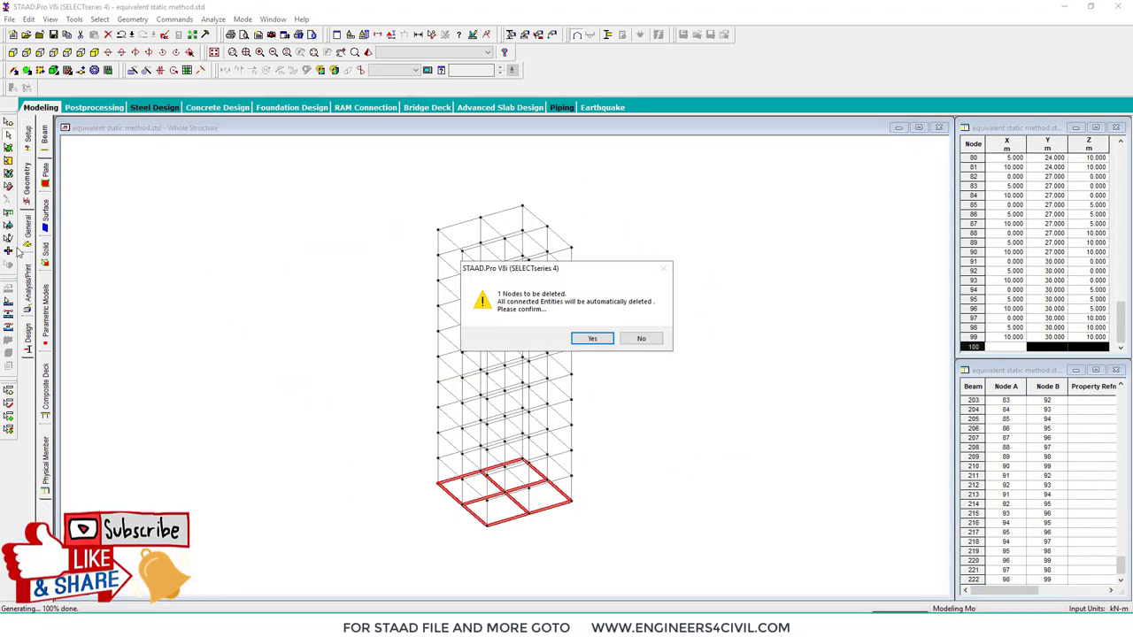
pyautogui.click(592, 338)
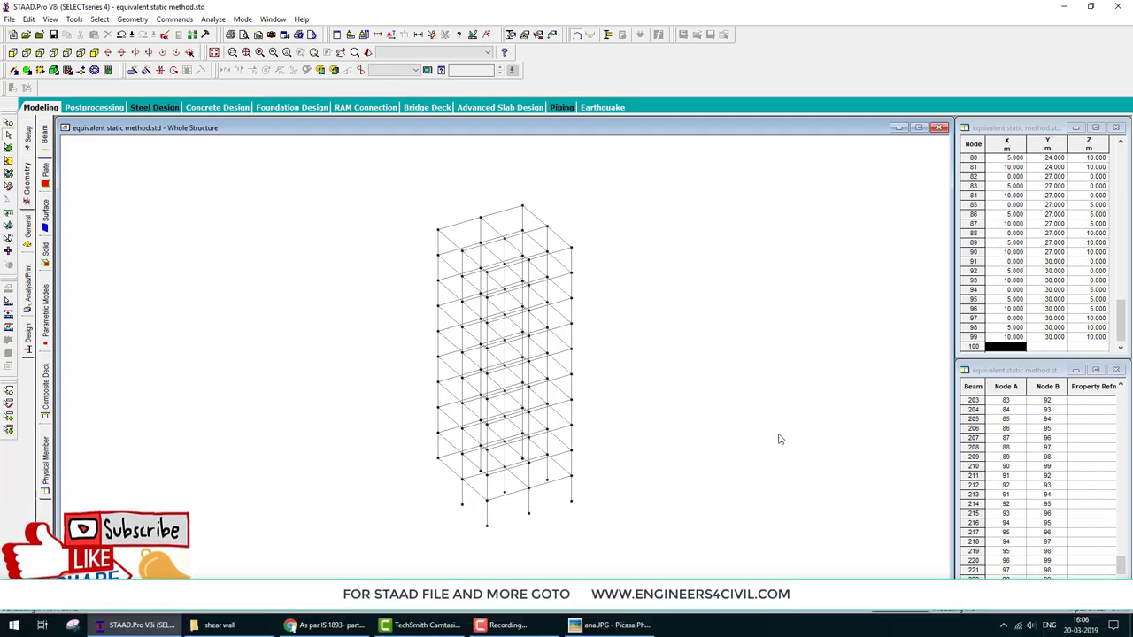
# - Create a Fixed support and assign it to base nodes 1 to 9
pyautogui.click(27, 226)
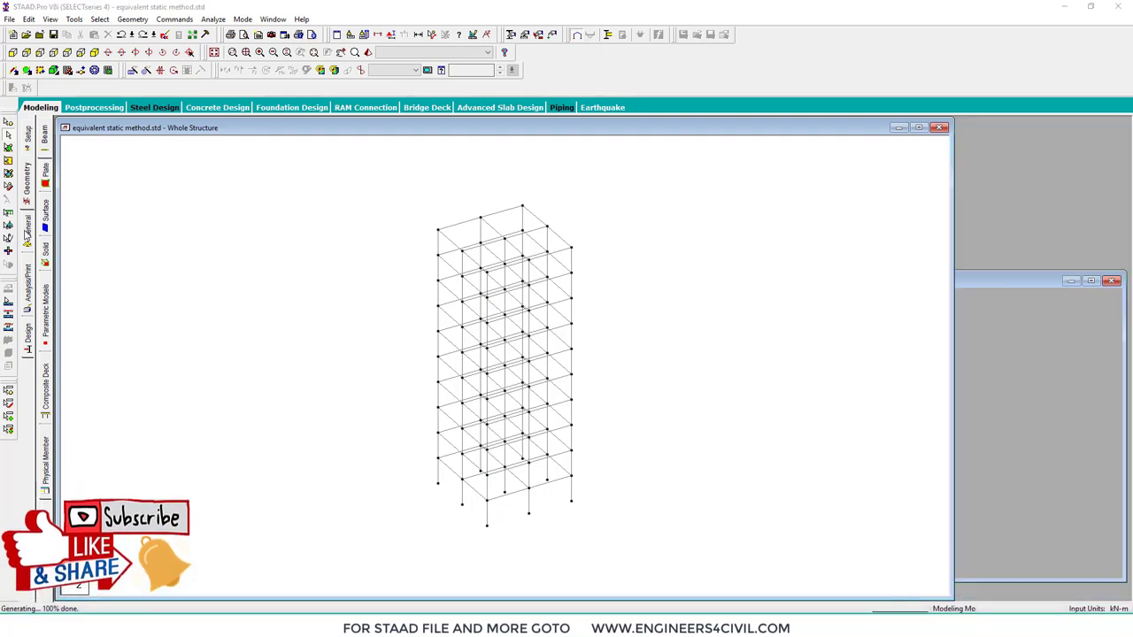
pyautogui.click(45, 226)
pyautogui.click(1042, 501)
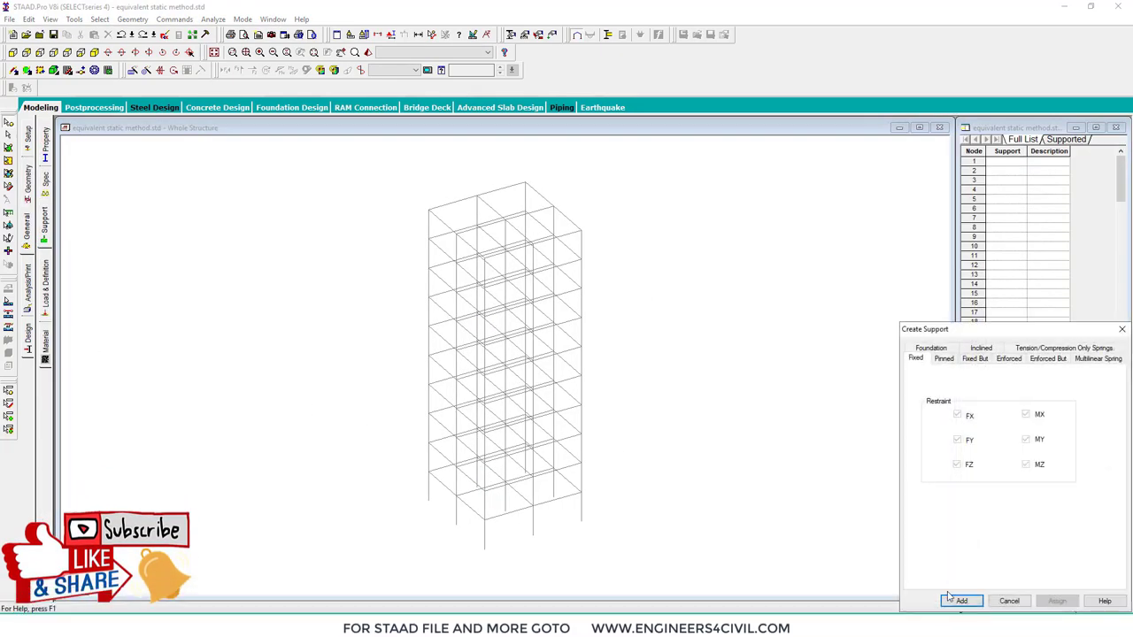
pyautogui.click(961, 599)
pyautogui.click(395, 501)
pyautogui.moveTo(390, 524); pyautogui.dragTo(740, 600)
pyautogui.click(1022, 428)
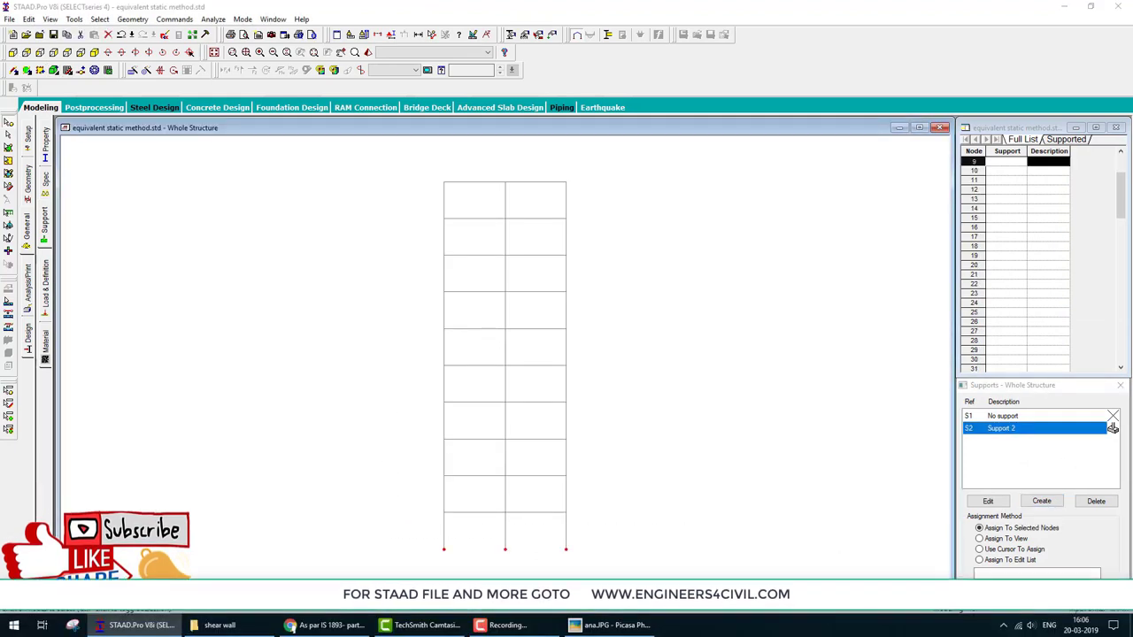
pyautogui.click(996, 590)
pyautogui.click(1018, 519)
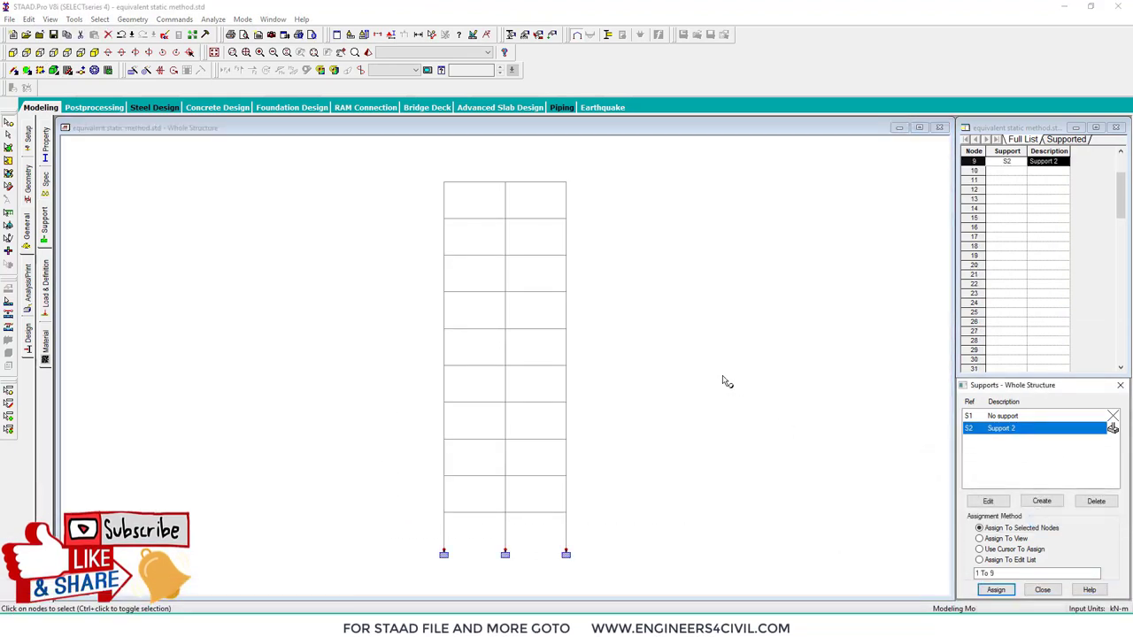
pyautogui.click(45, 141)
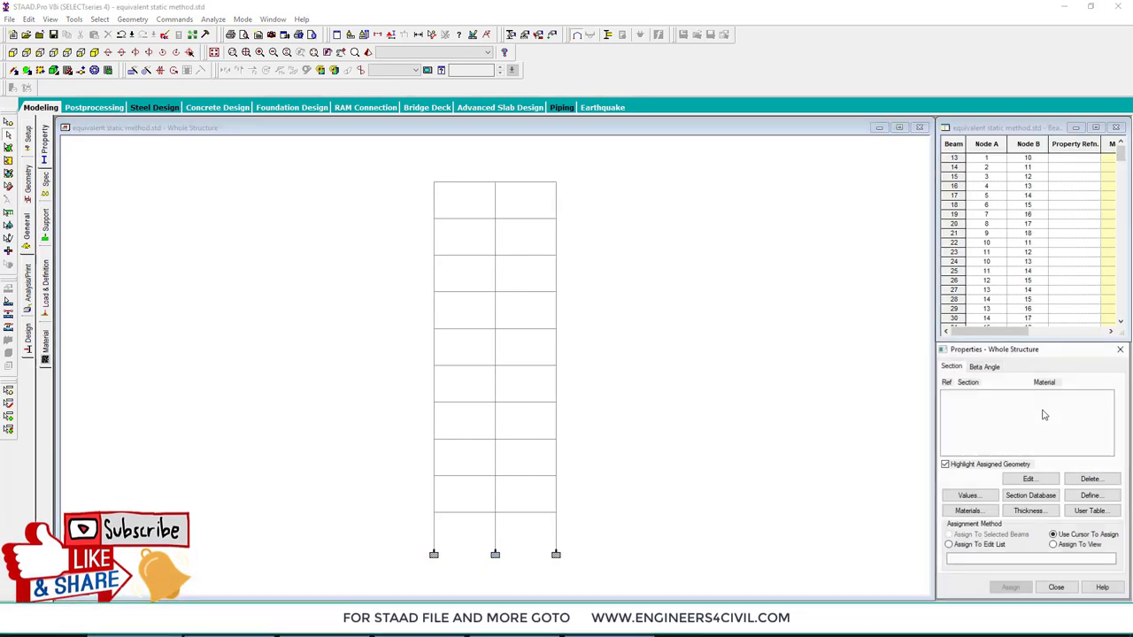
# - Define rectangular concrete sections of 0.60×0.60 and 0.60×0.40
pyautogui.click(1091, 496)
pyautogui.click(397, 218)
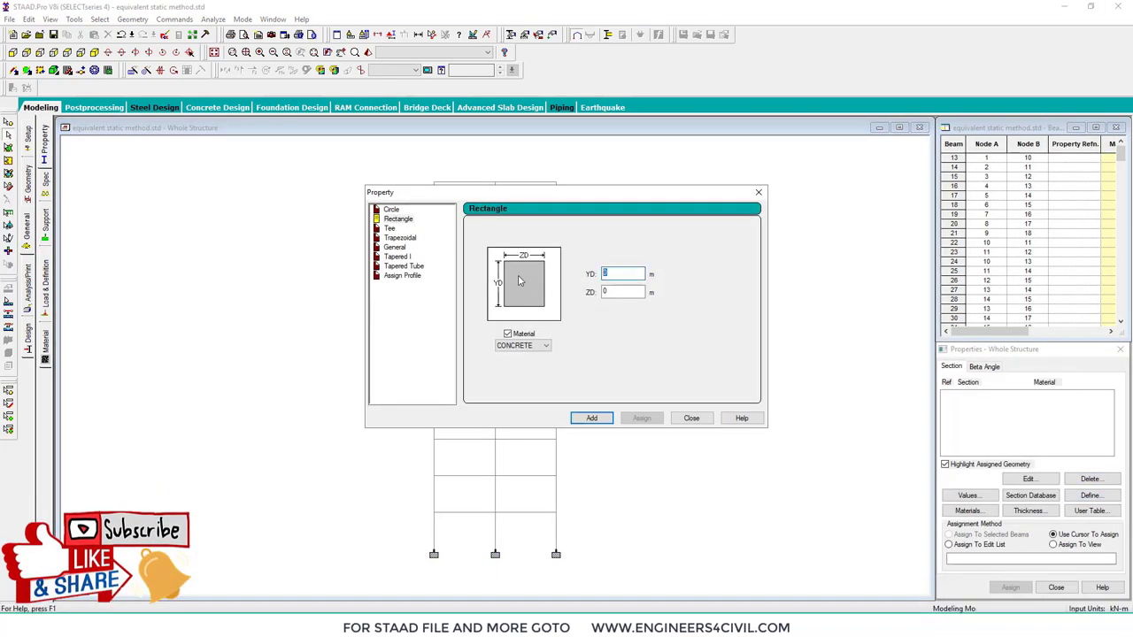
pyautogui.write('0.6')
pyautogui.press('Tab')
pyautogui.write('0.6')
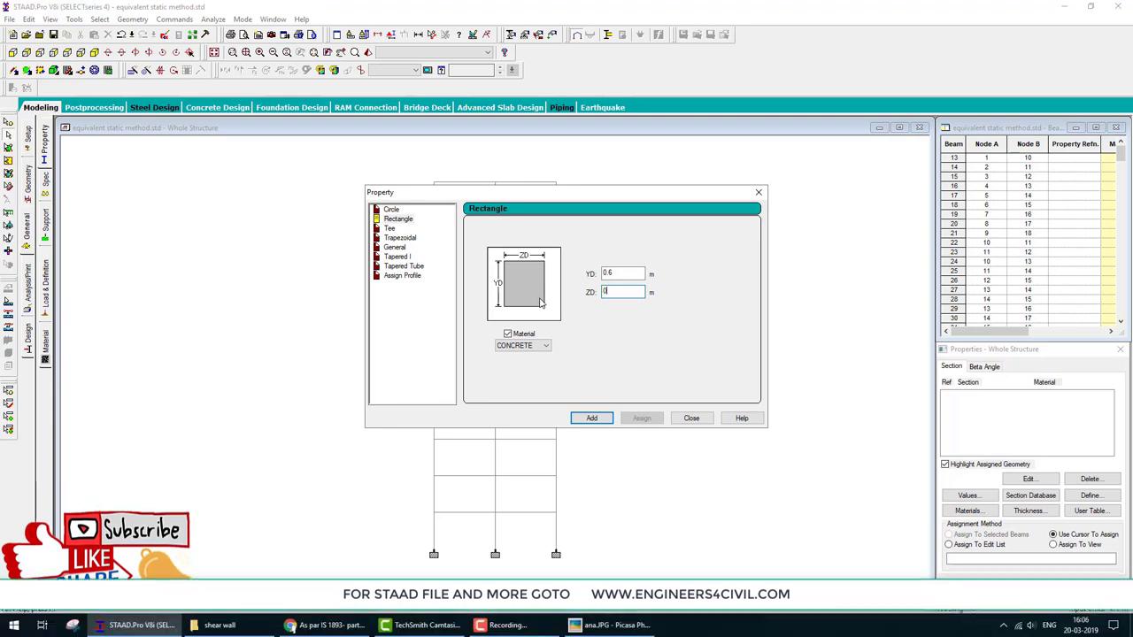
pyautogui.doubleClick(639, 288)
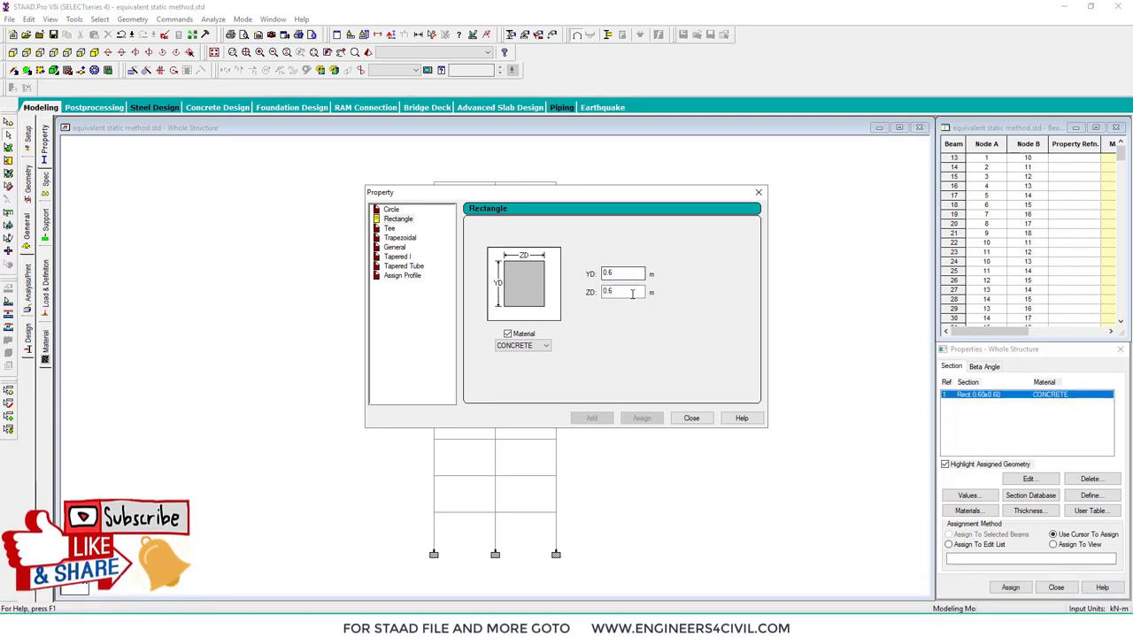
pyautogui.write('0.4')
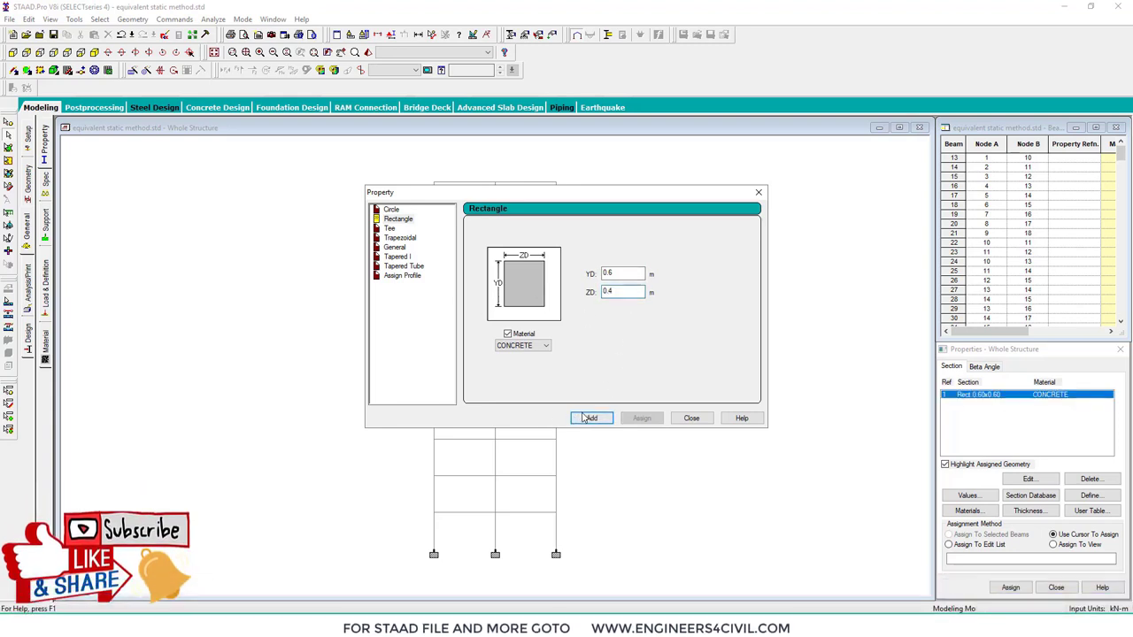
pyautogui.click(590, 418)
pyautogui.click(691, 418)
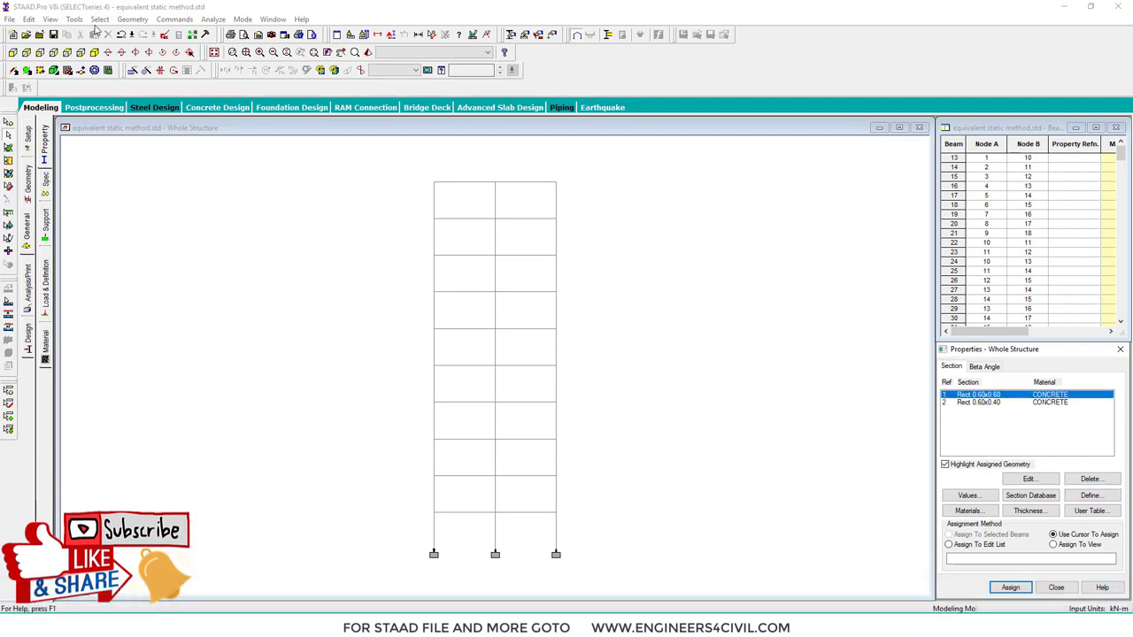
# - Assign the 0.60×0.60 section to all columns
pyautogui.click(74, 18)
pyautogui.moveTo(99, 19)
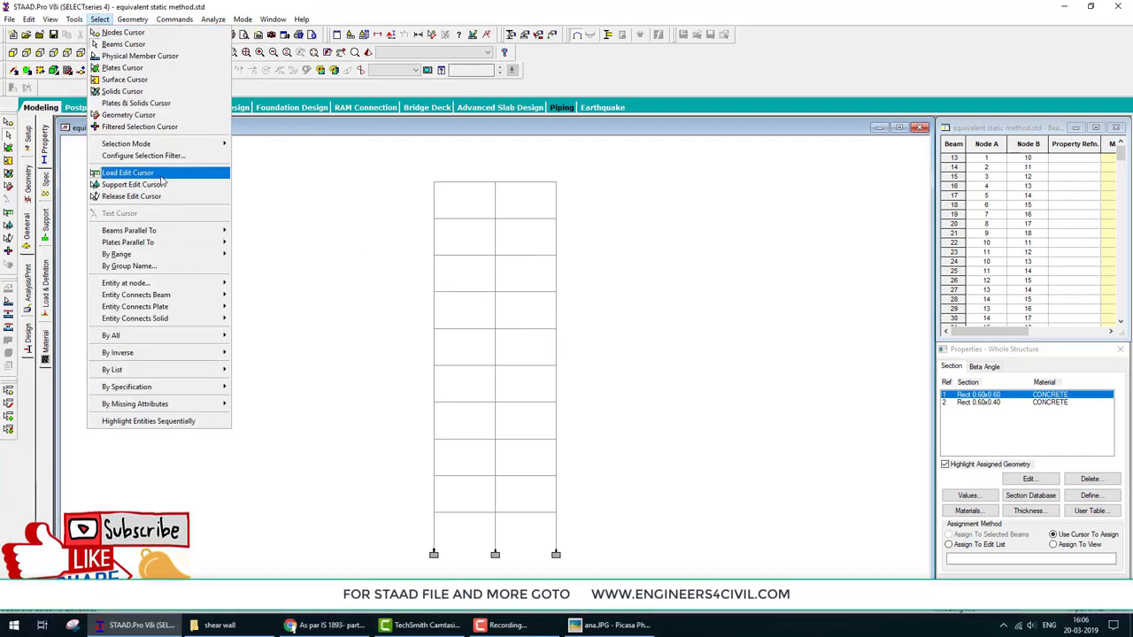
pyautogui.moveTo(133, 230)
pyautogui.click(250, 242)
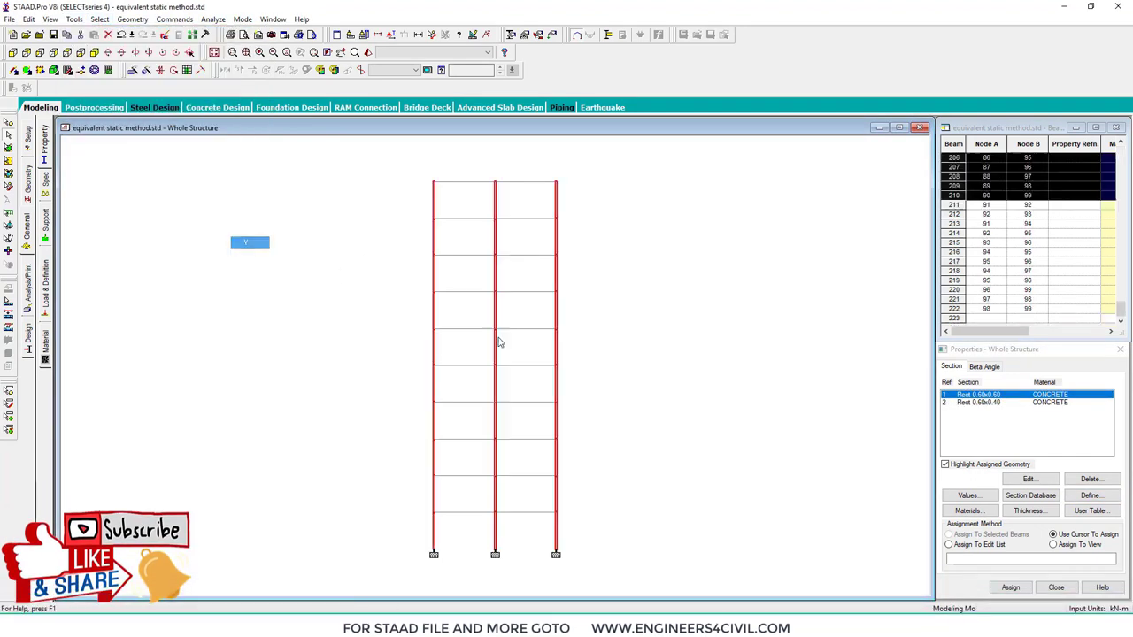
pyautogui.click(1010, 587)
pyautogui.click(974, 503)
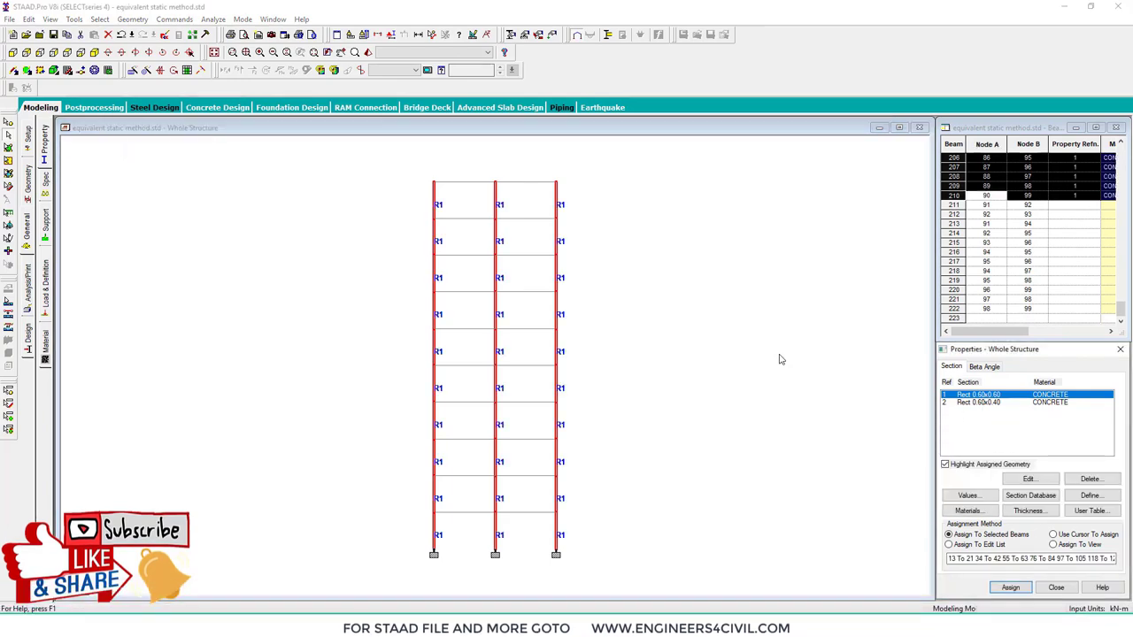
# - Select beams parallel to X and Z, then clear the selection and switch to isometric view
pyautogui.click(99, 19)
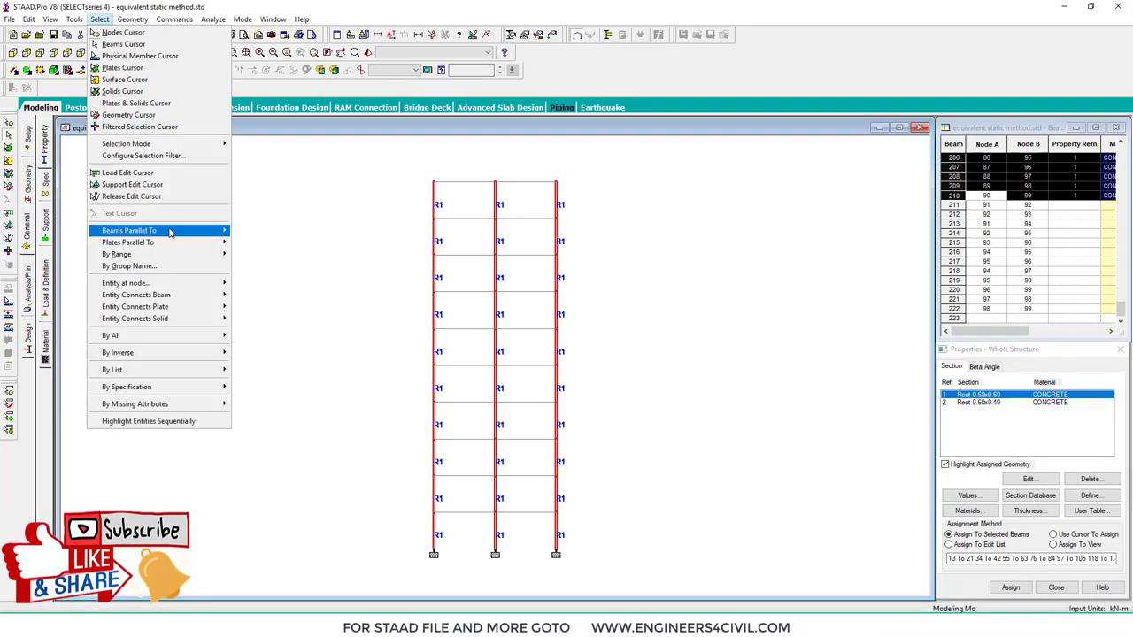
pyautogui.click(245, 231)
pyautogui.click(99, 19)
pyautogui.moveTo(133, 230)
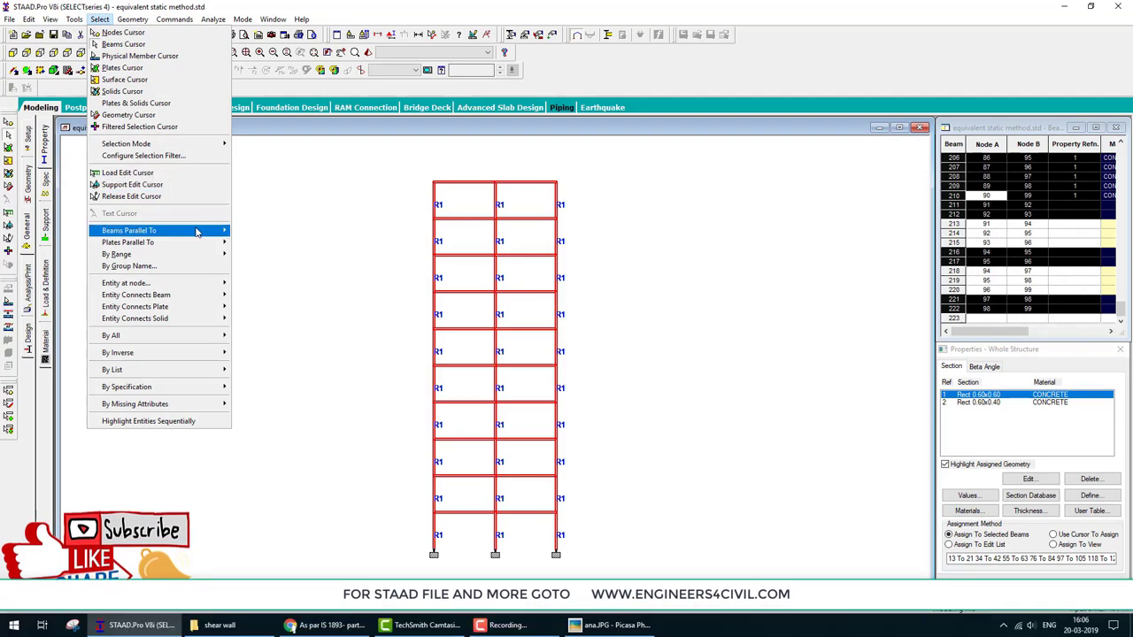
pyautogui.click(257, 257)
pyautogui.click(703, 388)
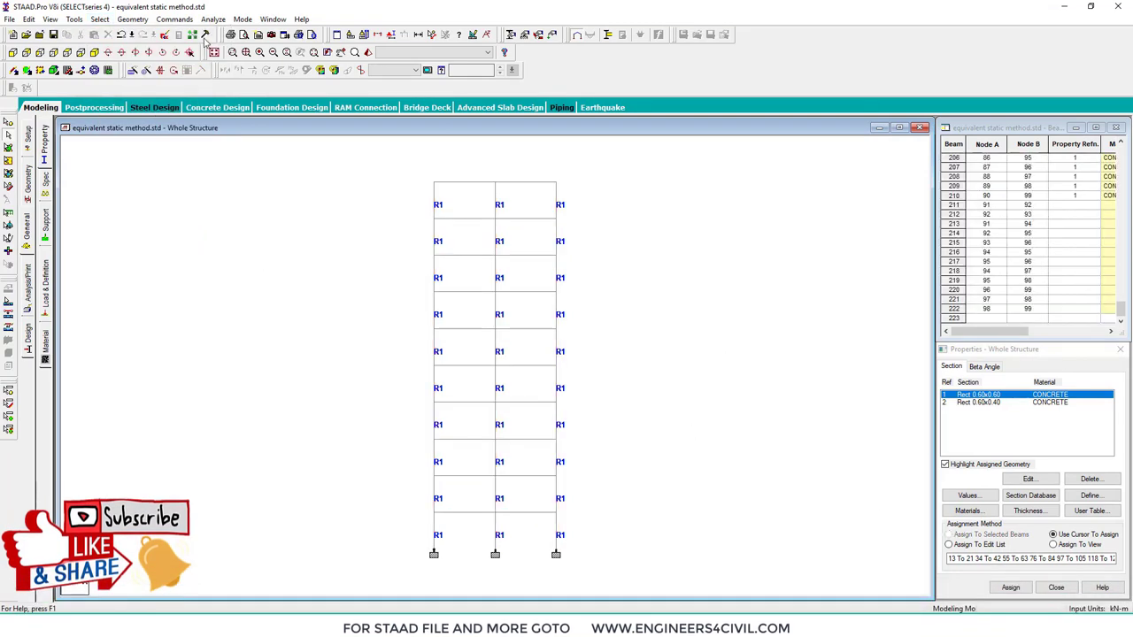
pyautogui.click(121, 35)
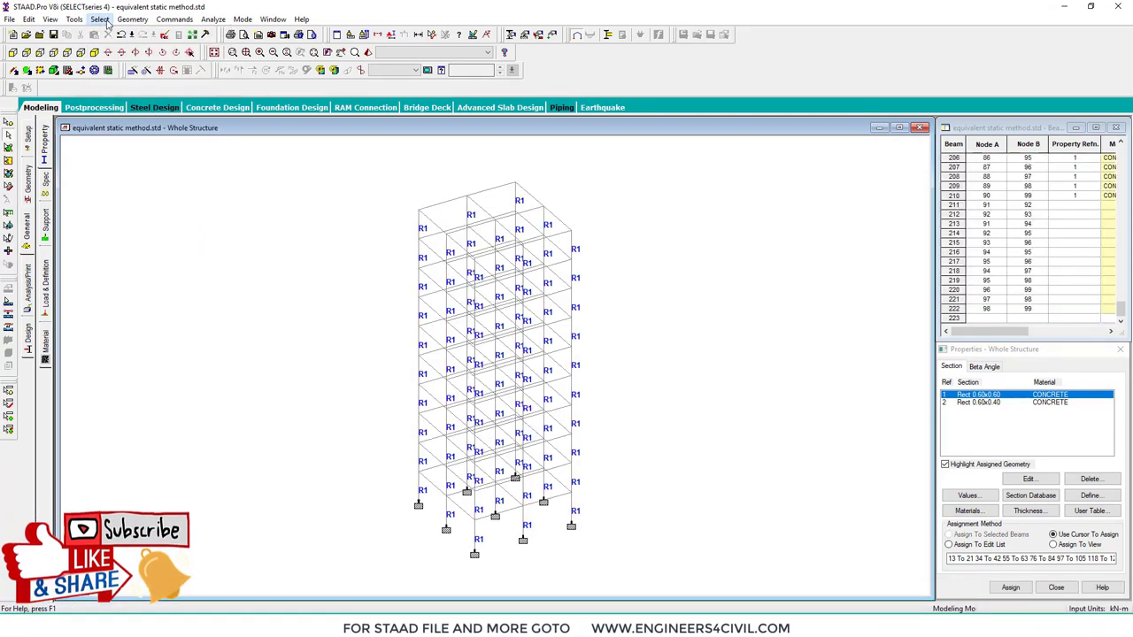
pyautogui.click(99, 18)
pyautogui.click(276, 235)
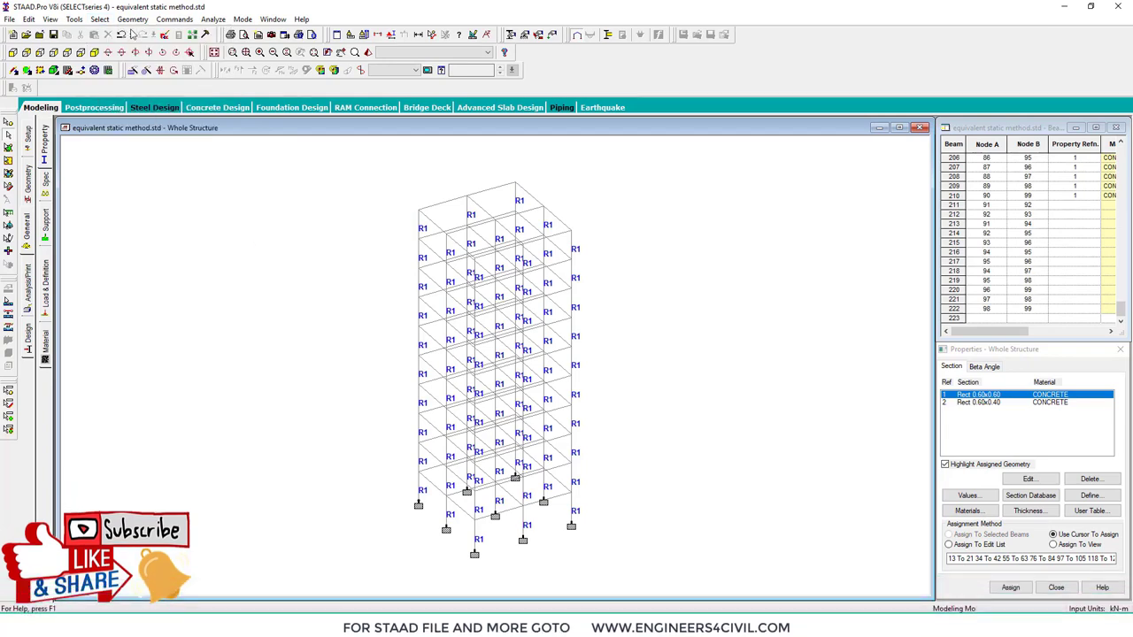
# - Select all beams parallel to X and Z and assign them the 0.60×0.60 section
pyautogui.click(99, 18)
pyautogui.moveTo(142, 230)
pyautogui.click(250, 230)
pyautogui.click(99, 19)
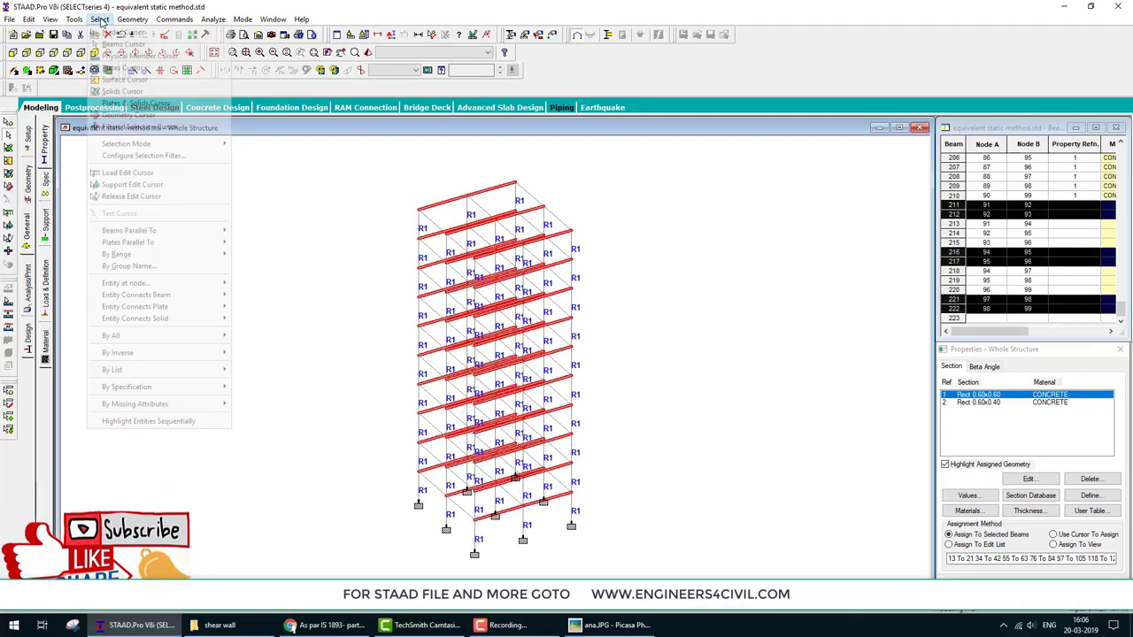
pyautogui.click(249, 254)
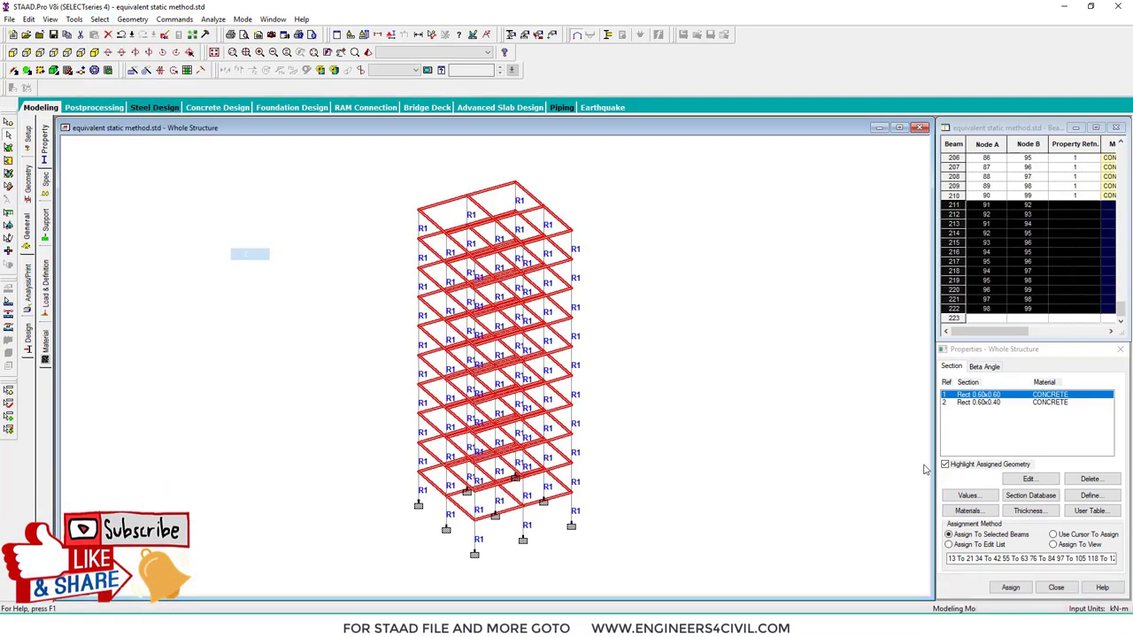
pyautogui.click(1010, 586)
pyautogui.click(963, 503)
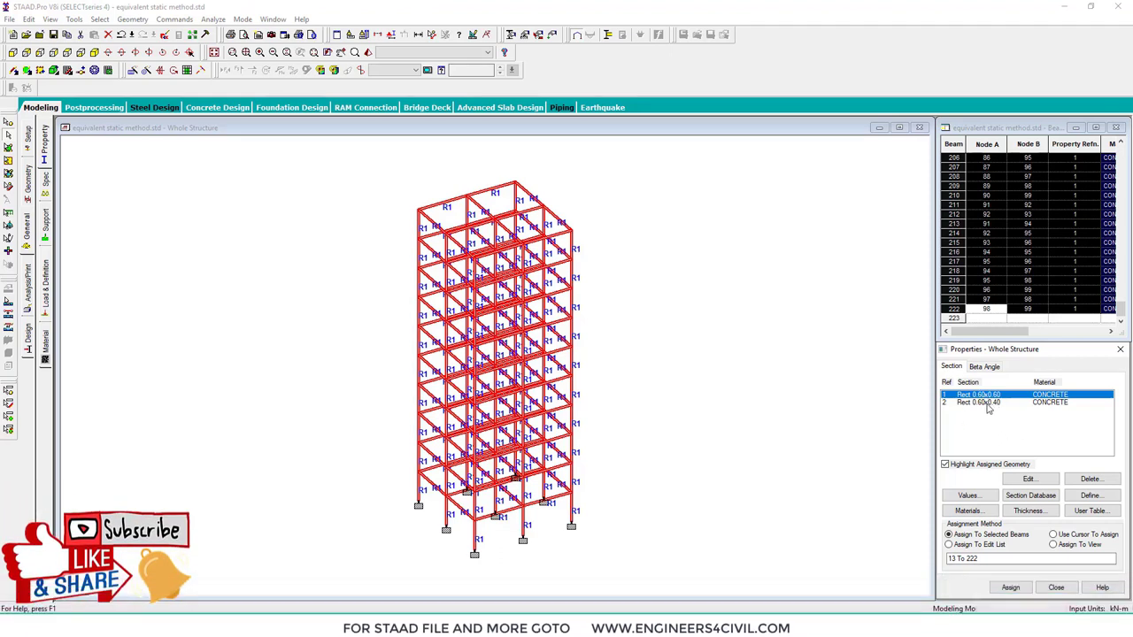
# - Reselect the X and Z beams, assign the 0.60×0.40 section, and check the rendered view
pyautogui.press('Escape')
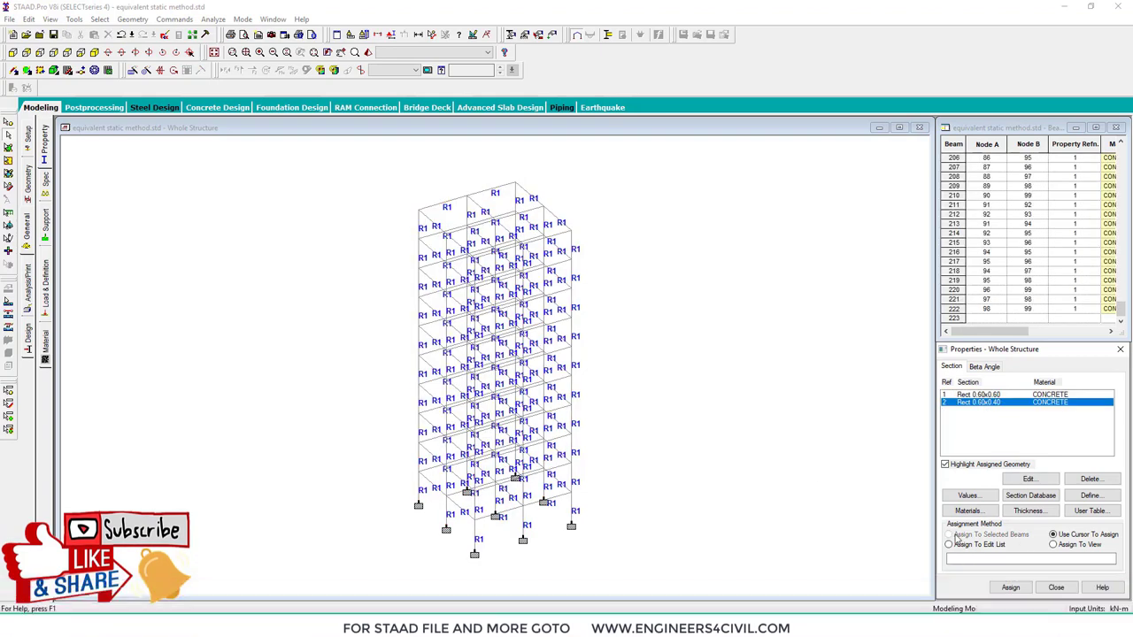
pyautogui.click(97, 20)
pyautogui.moveTo(203, 231)
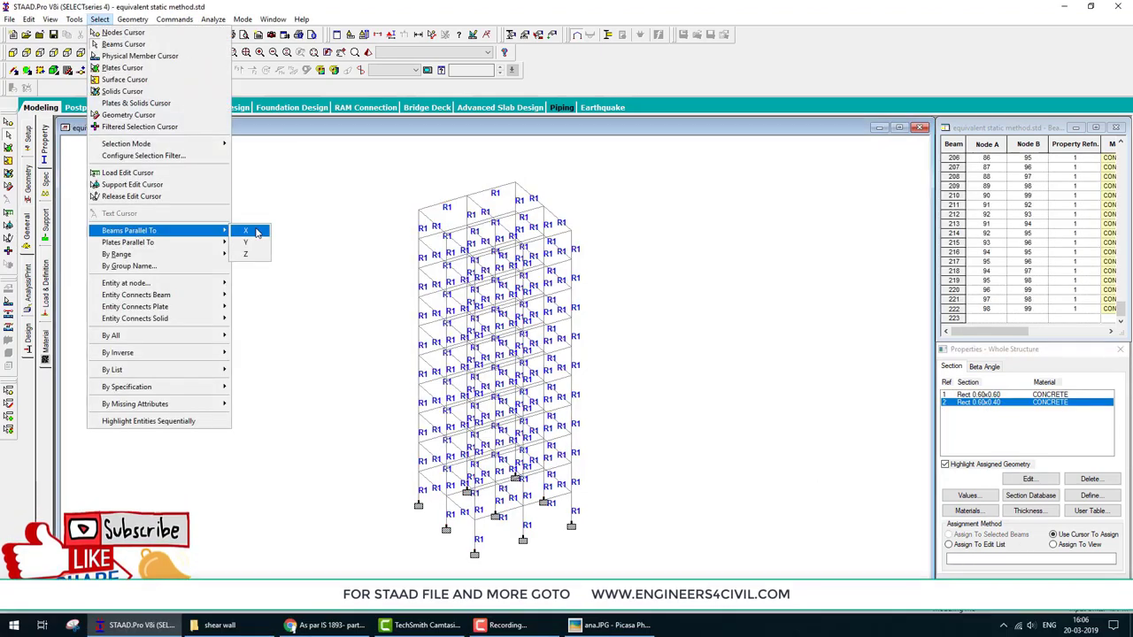
pyautogui.click(255, 232)
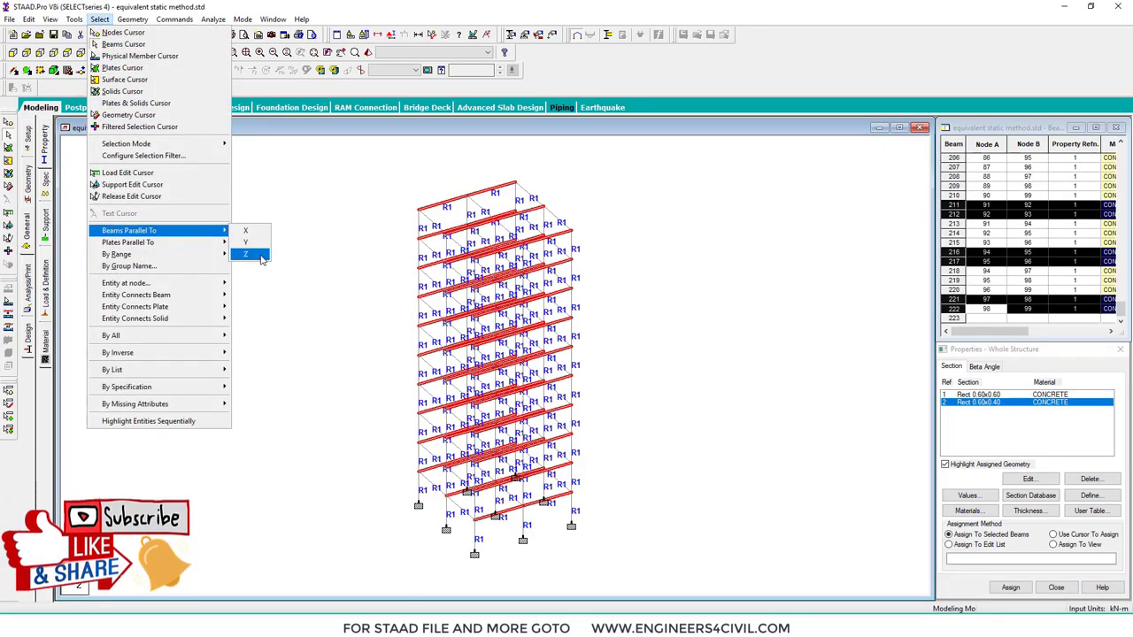
pyautogui.click(251, 254)
pyautogui.click(1010, 586)
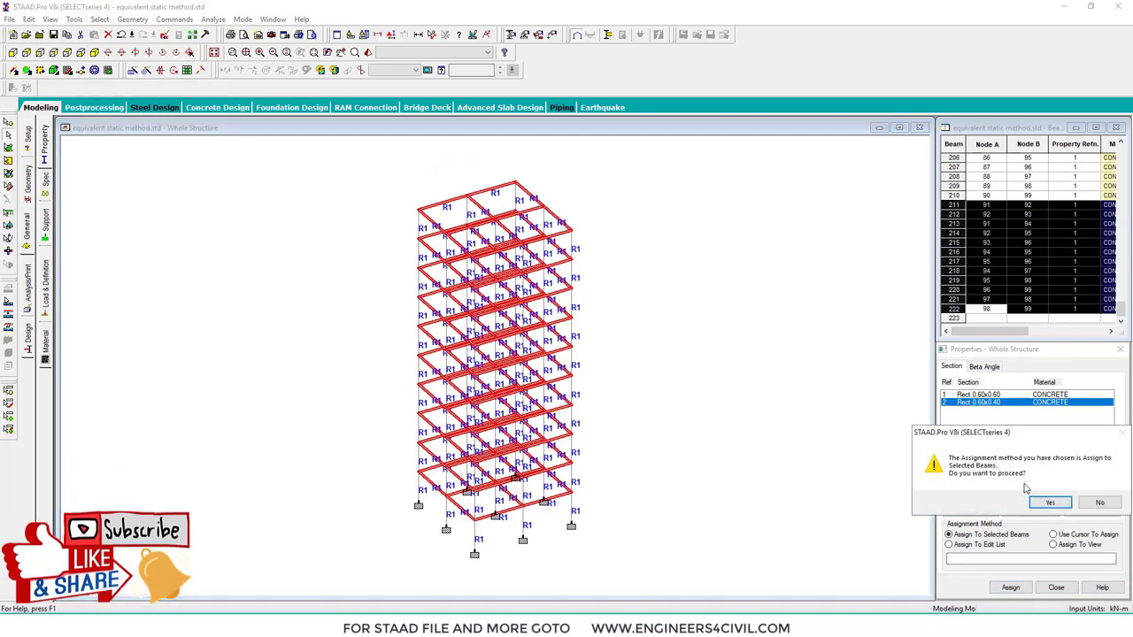
pyautogui.click(1042, 503)
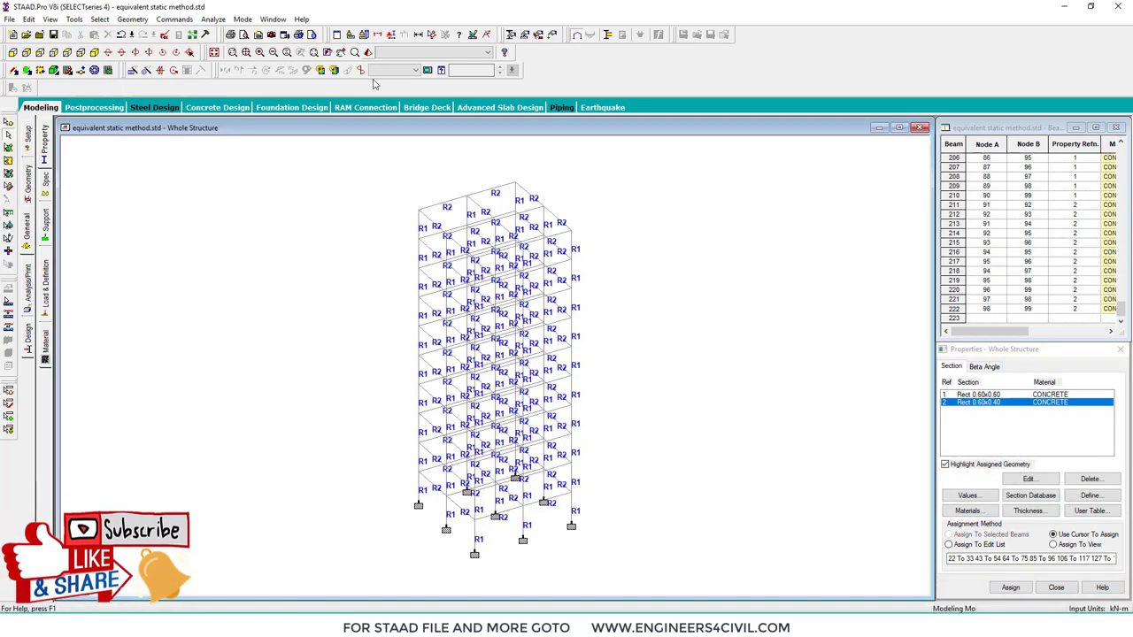
pyautogui.click(360, 70)
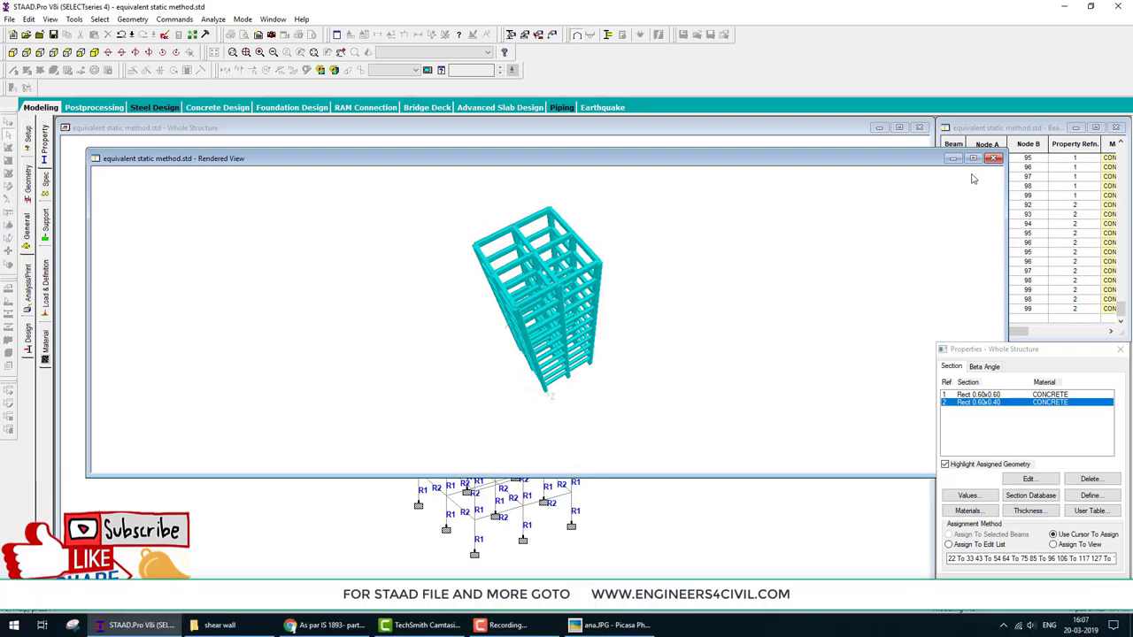
pyautogui.click(993, 159)
# - Add load case 1 'dead' of Dead type and load case 2 'live' of Live type
pyautogui.click(44, 282)
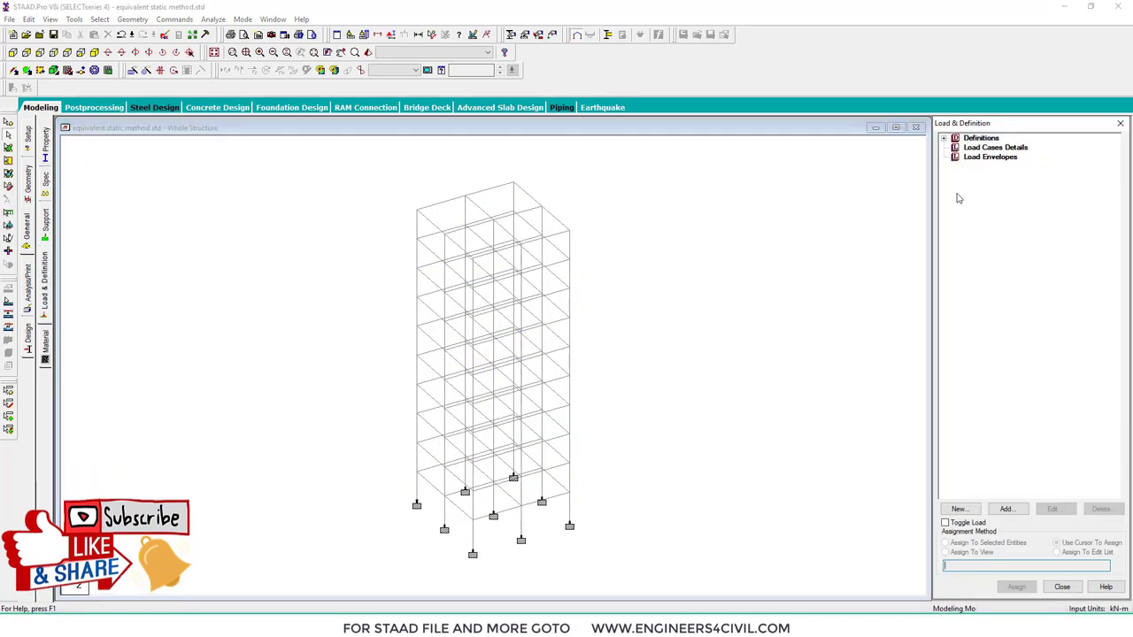
pyautogui.click(995, 147)
pyautogui.click(1008, 509)
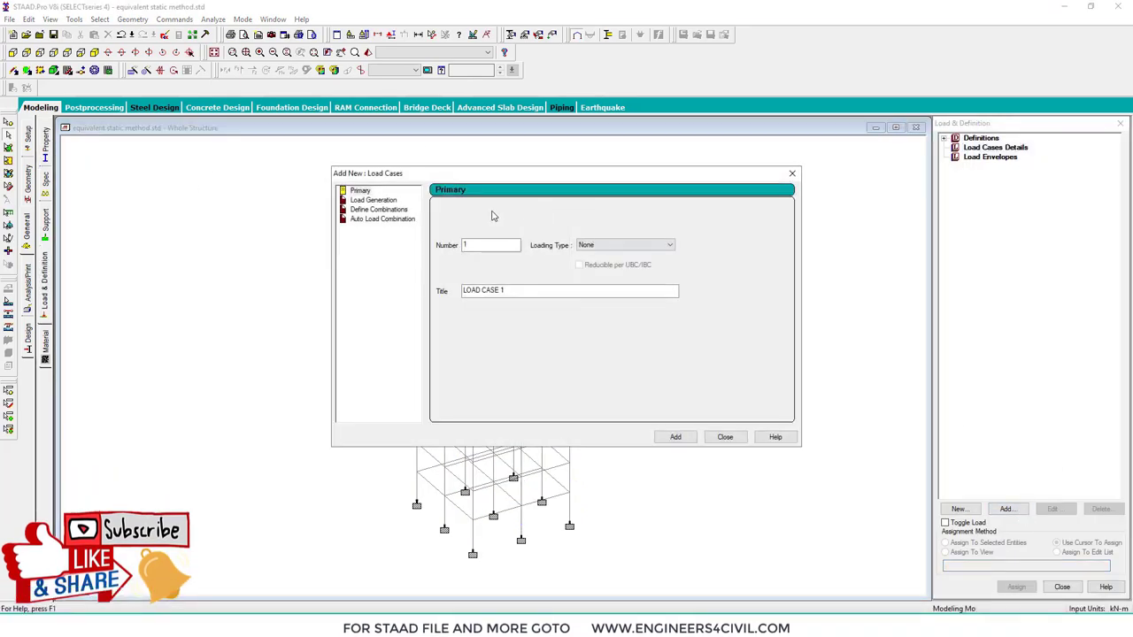
pyautogui.click(625, 246)
pyautogui.click(602, 261)
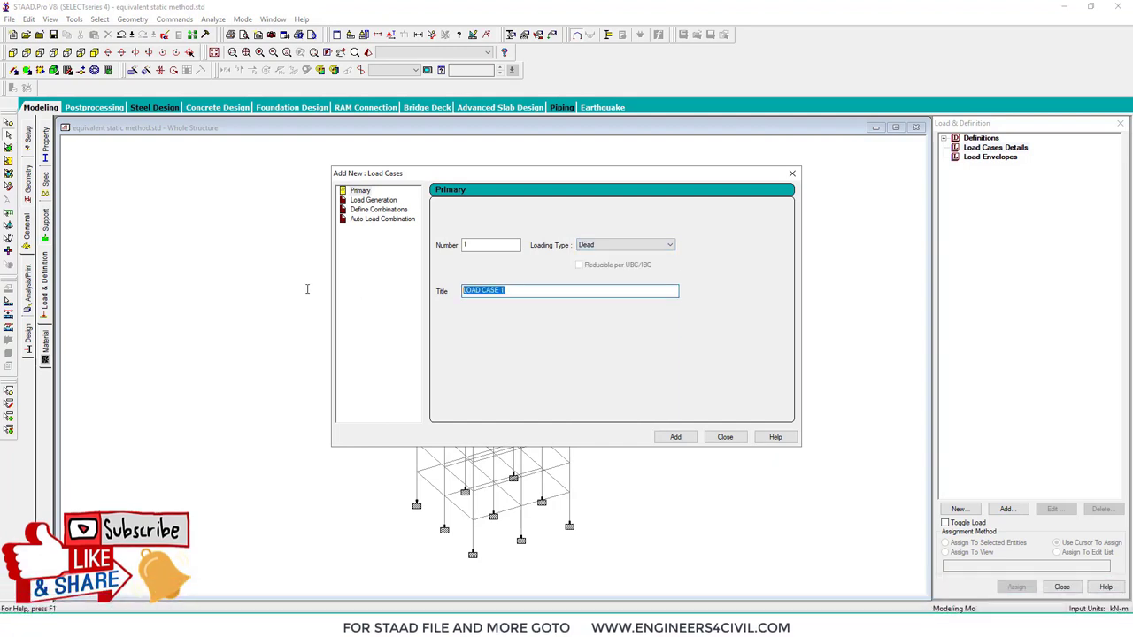
pyautogui.write('dead')
pyautogui.click(675, 436)
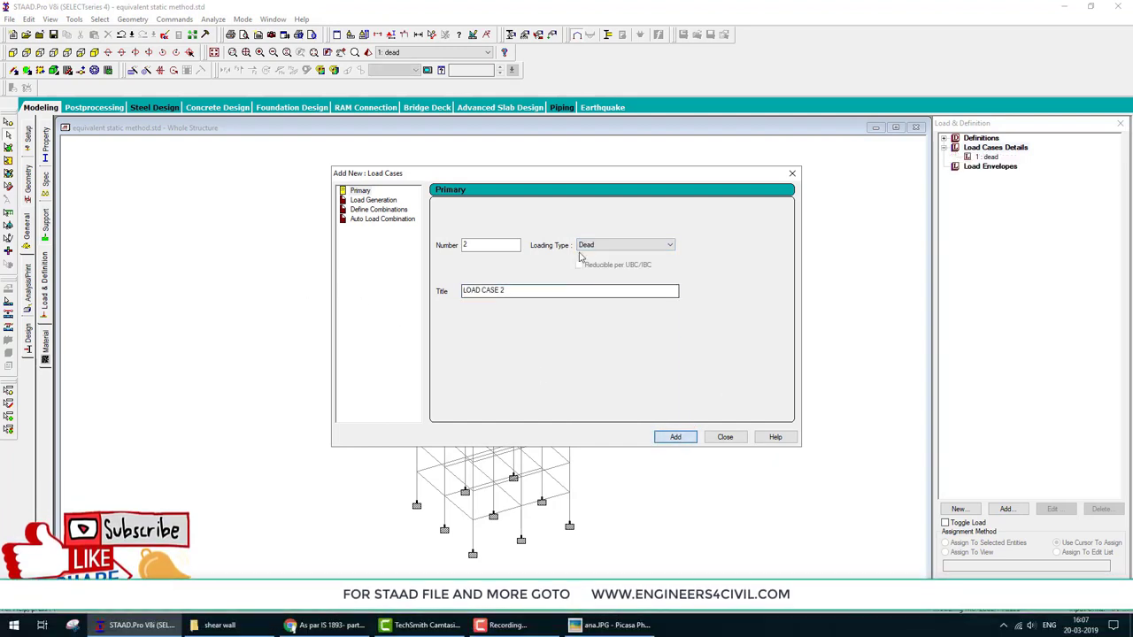
pyautogui.click(593, 246)
pyautogui.click(585, 263)
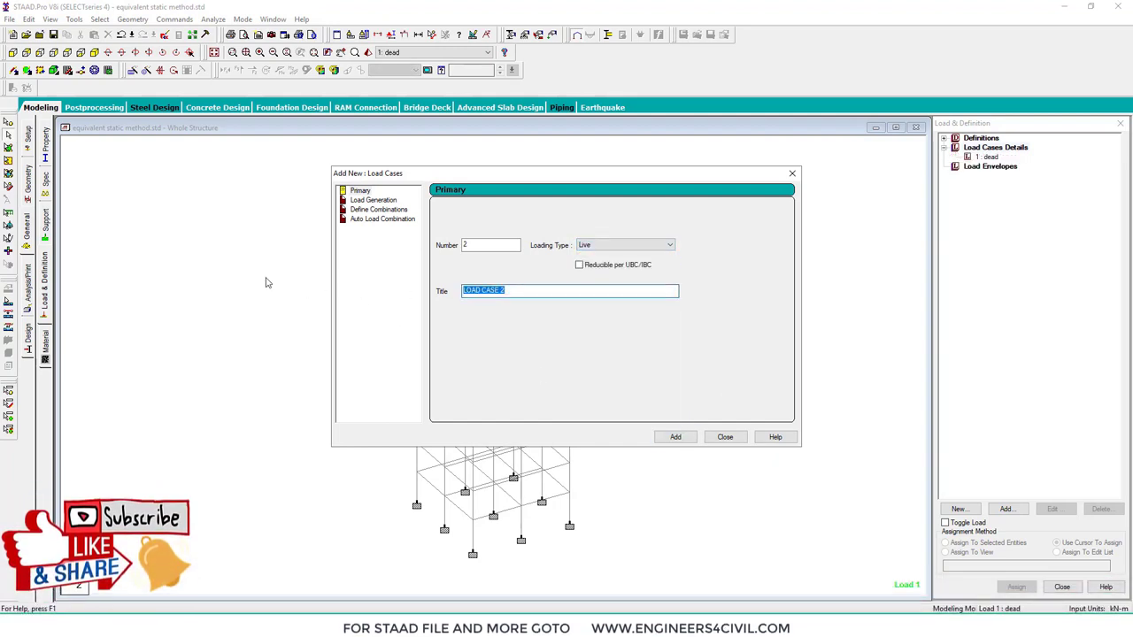
pyautogui.write('live')
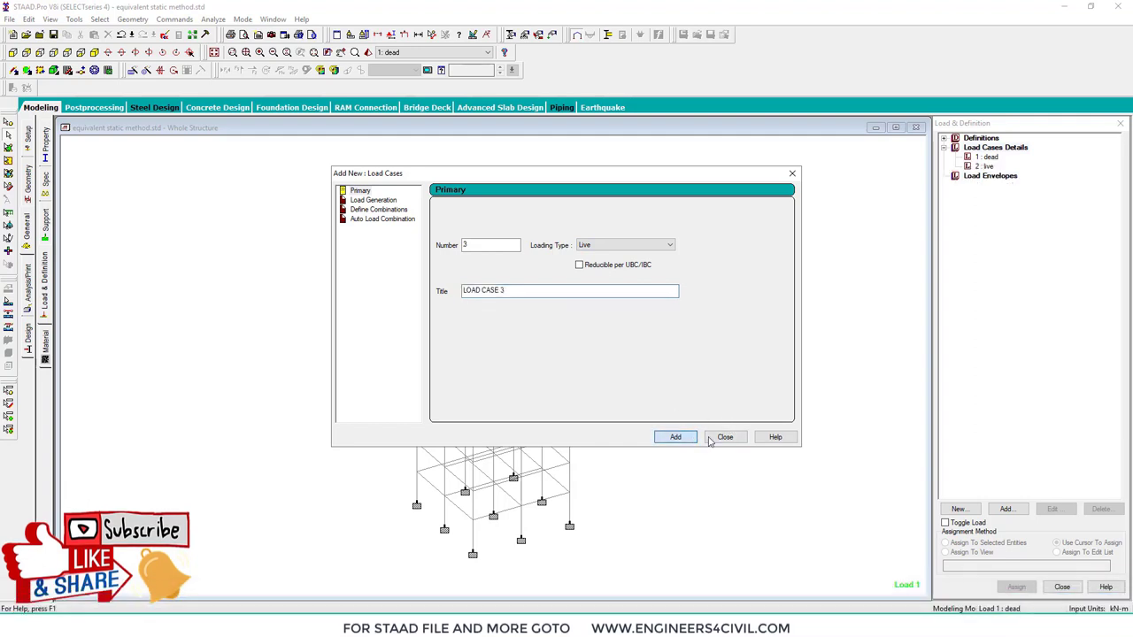
pyautogui.click(711, 438)
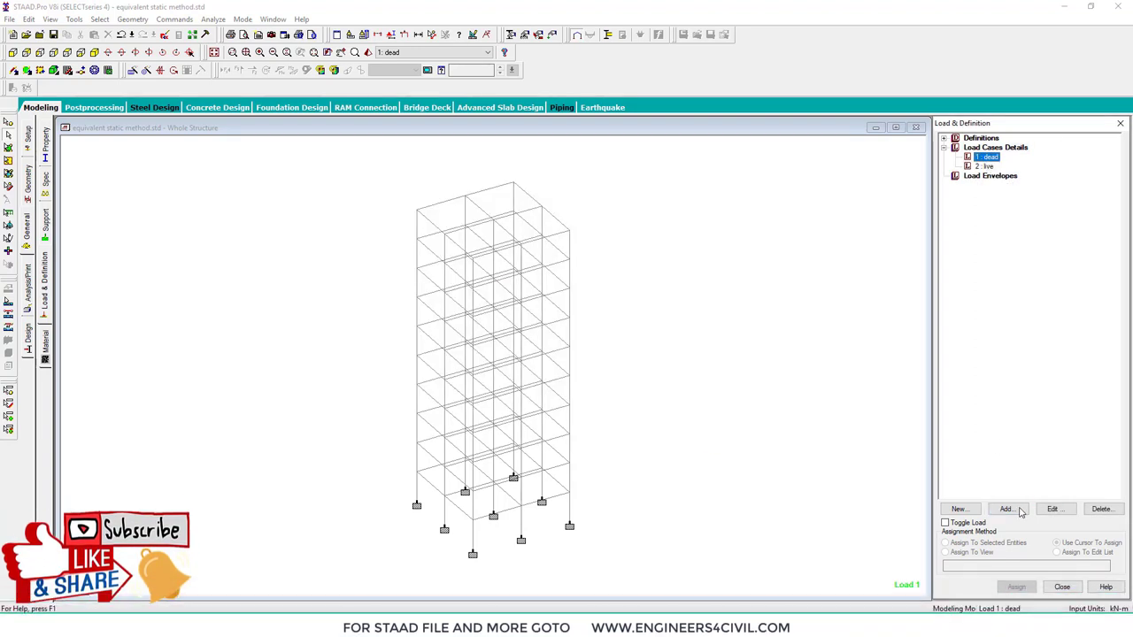
# - Add self-weight Y -1 and a -6 kN/m uniform GY member load to the dead case
pyautogui.click(1005, 509)
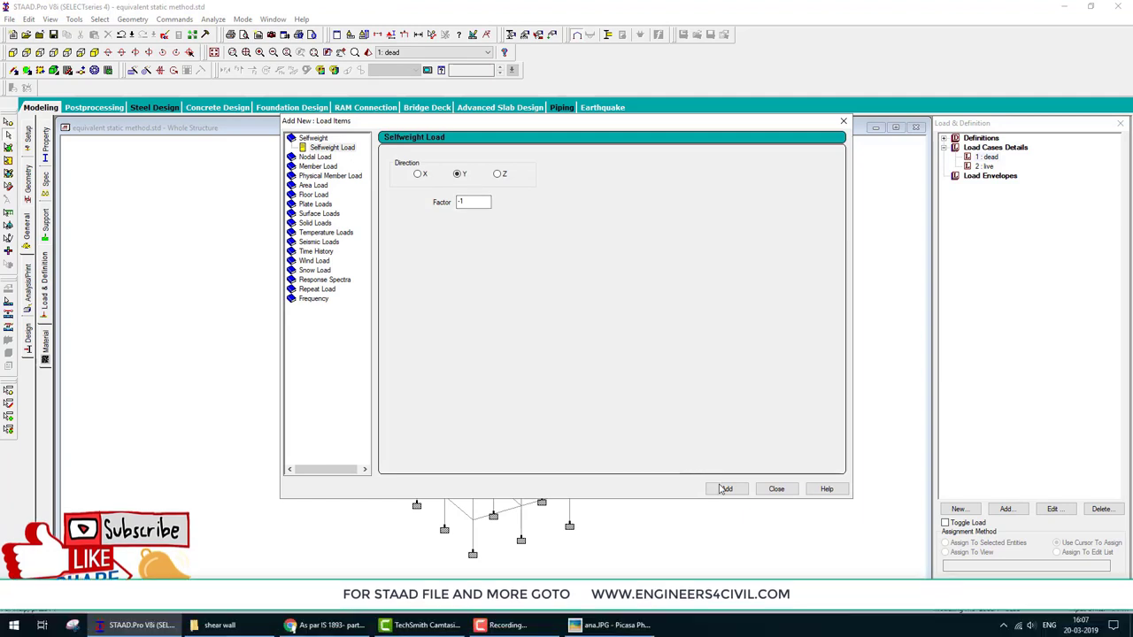
pyautogui.click(726, 489)
pyautogui.click(334, 168)
pyautogui.write('-6')
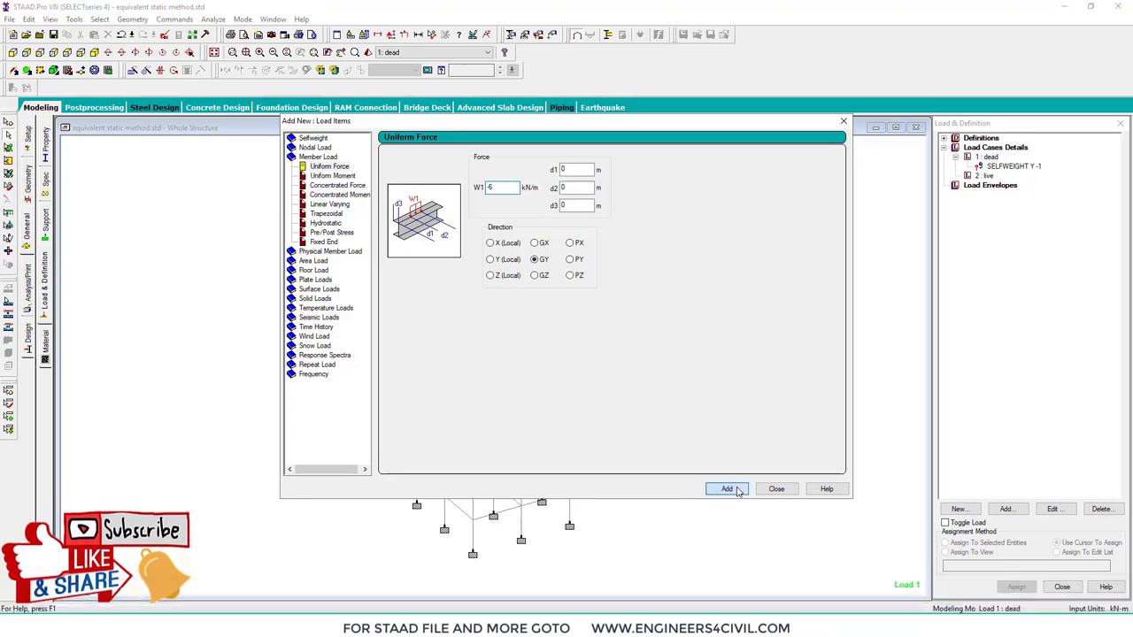
pyautogui.click(727, 489)
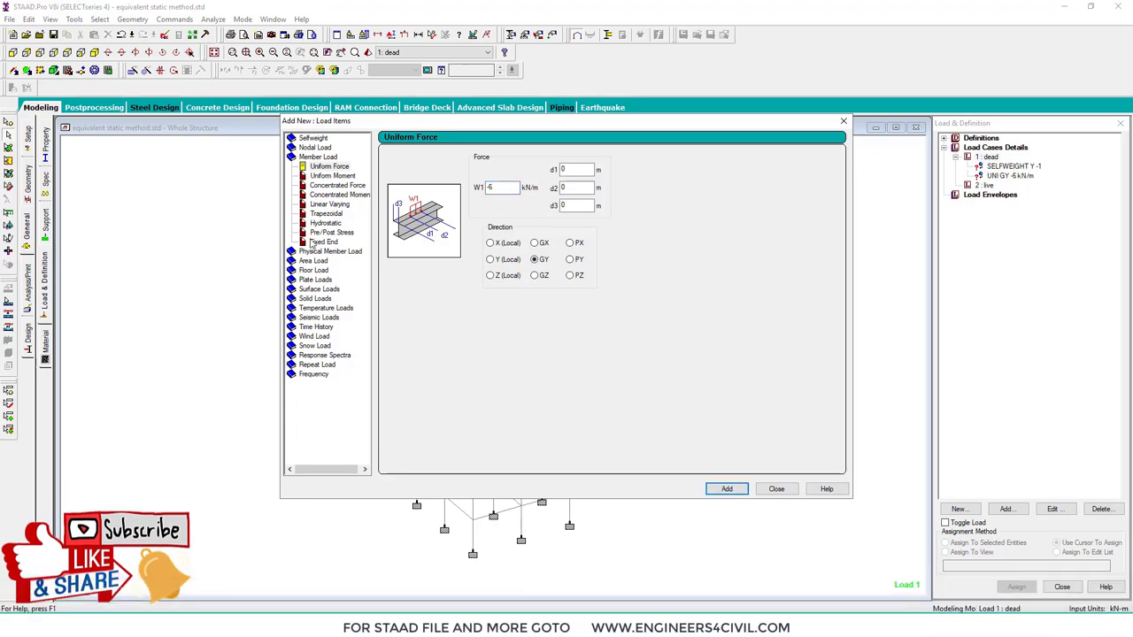
# - Add a -3 kN/m² floor load over Y range 0–30 m and assign it to the view
pyautogui.click(313, 270)
pyautogui.click(437, 213)
pyautogui.write('-3')
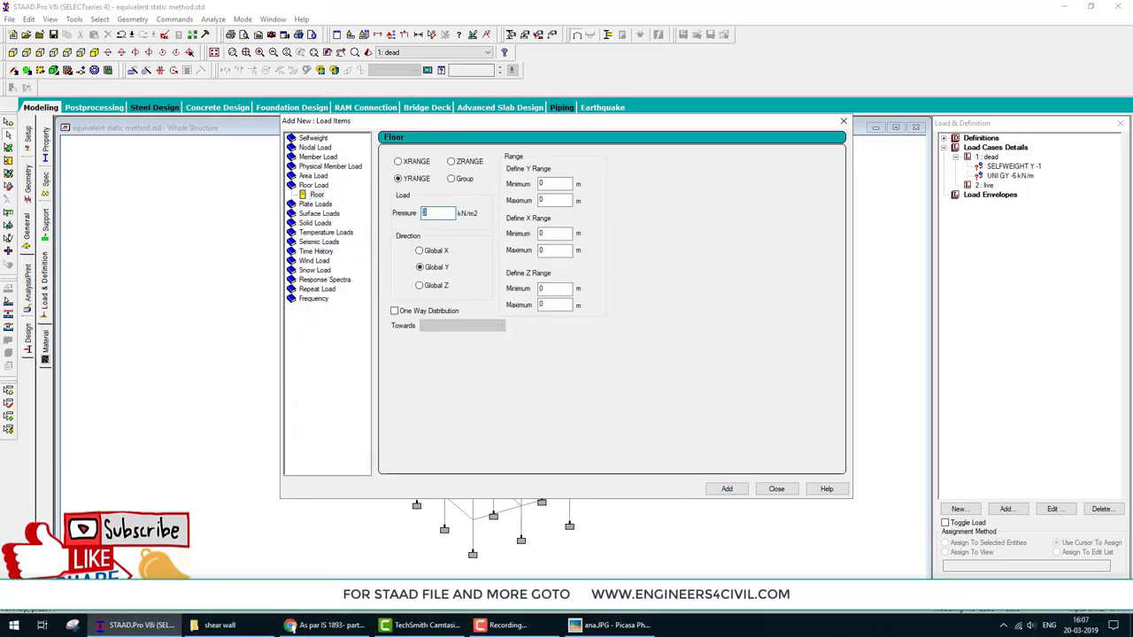
pyautogui.click(556, 199)
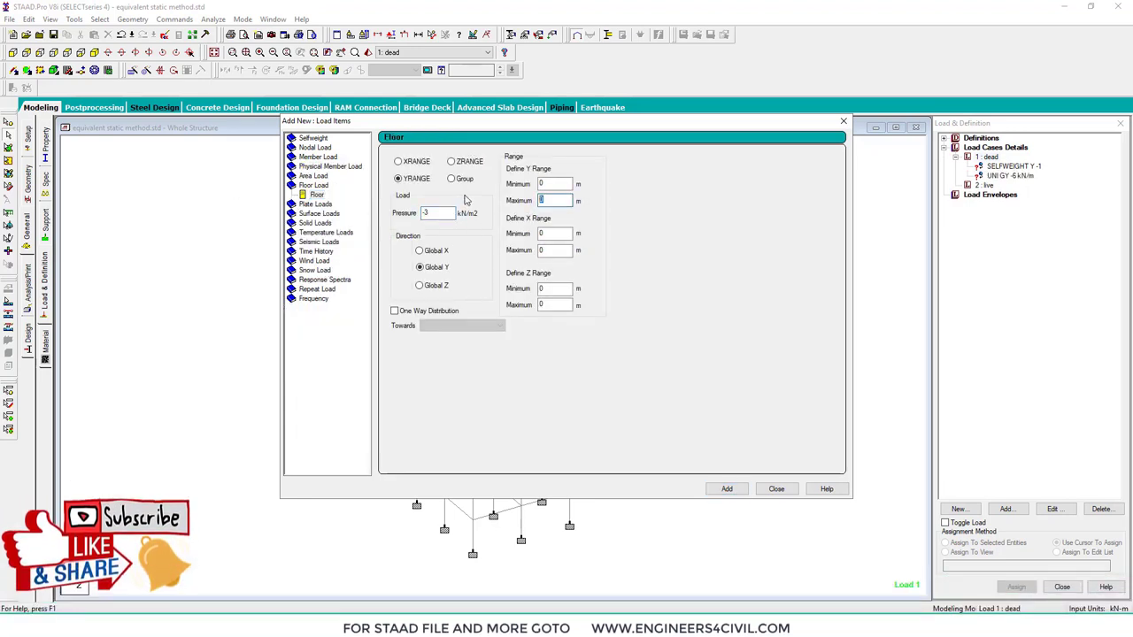
pyautogui.write('30')
pyautogui.click(726, 488)
pyautogui.click(776, 489)
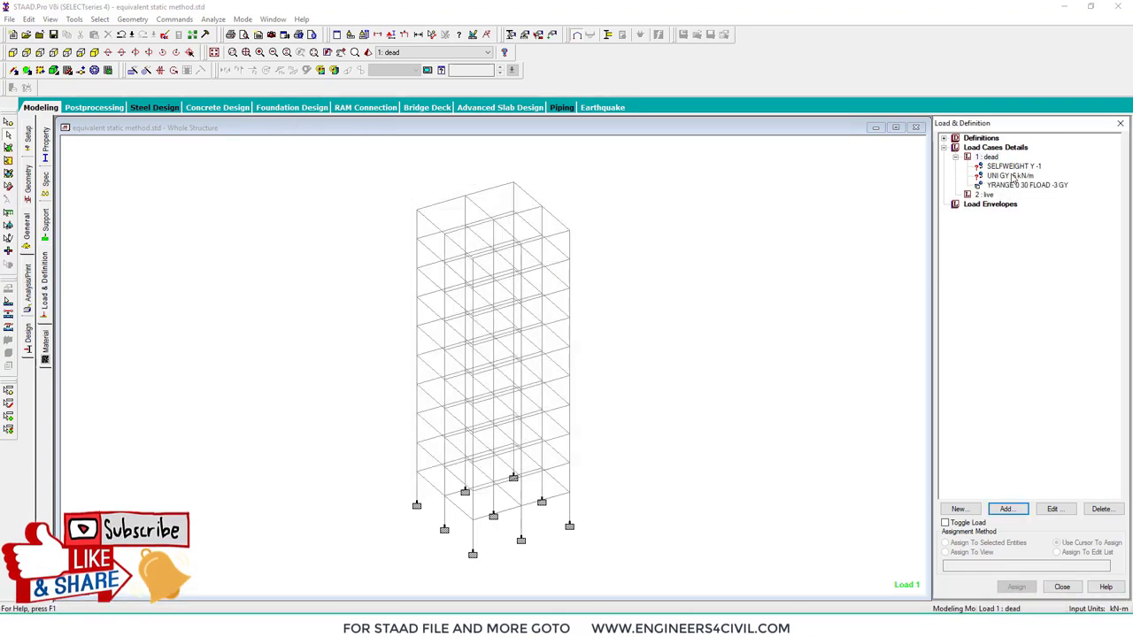
pyautogui.click(974, 552)
# - Assign the floor load to the structure, then pick the UNI GY -6 kN/m load item
pyautogui.click(1016, 587)
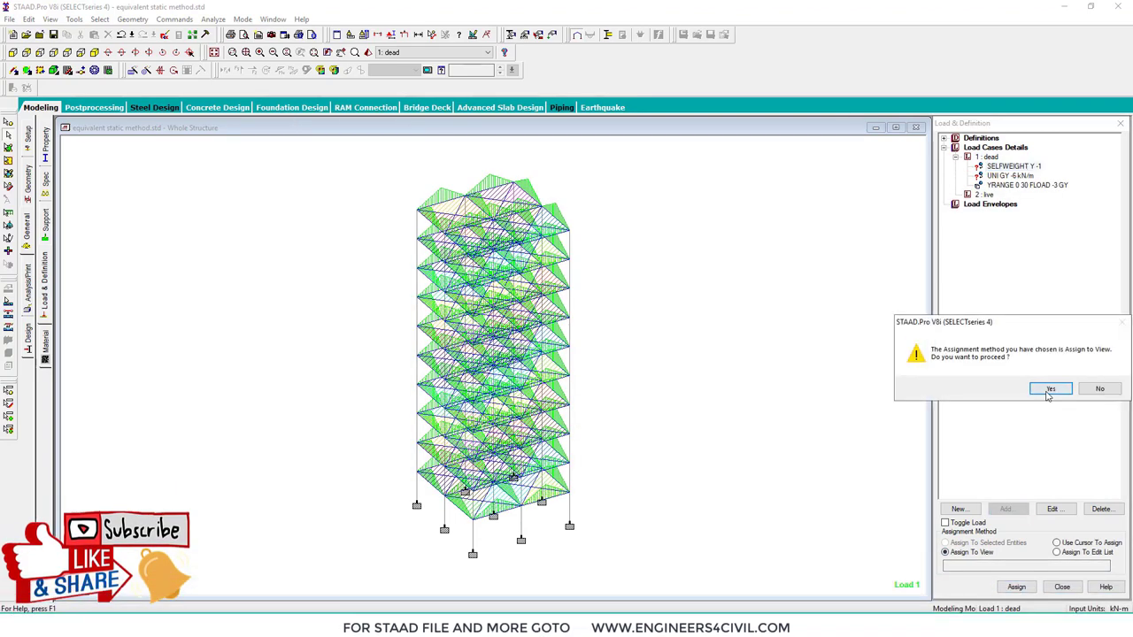
pyautogui.click(978, 392)
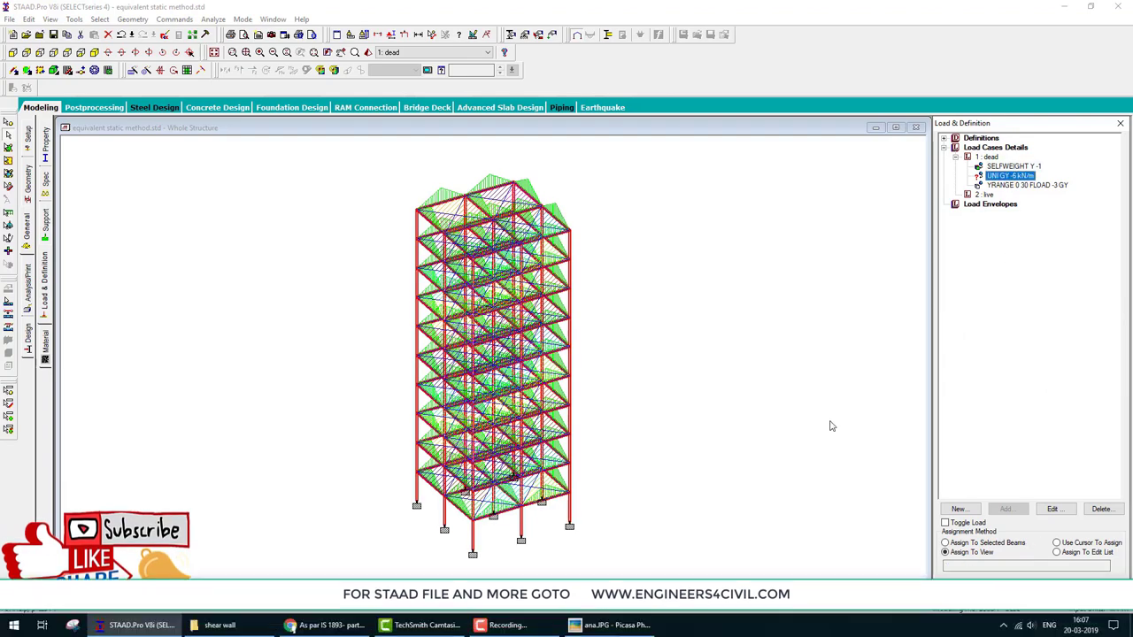
pyautogui.click(830, 424)
pyautogui.click(1022, 176)
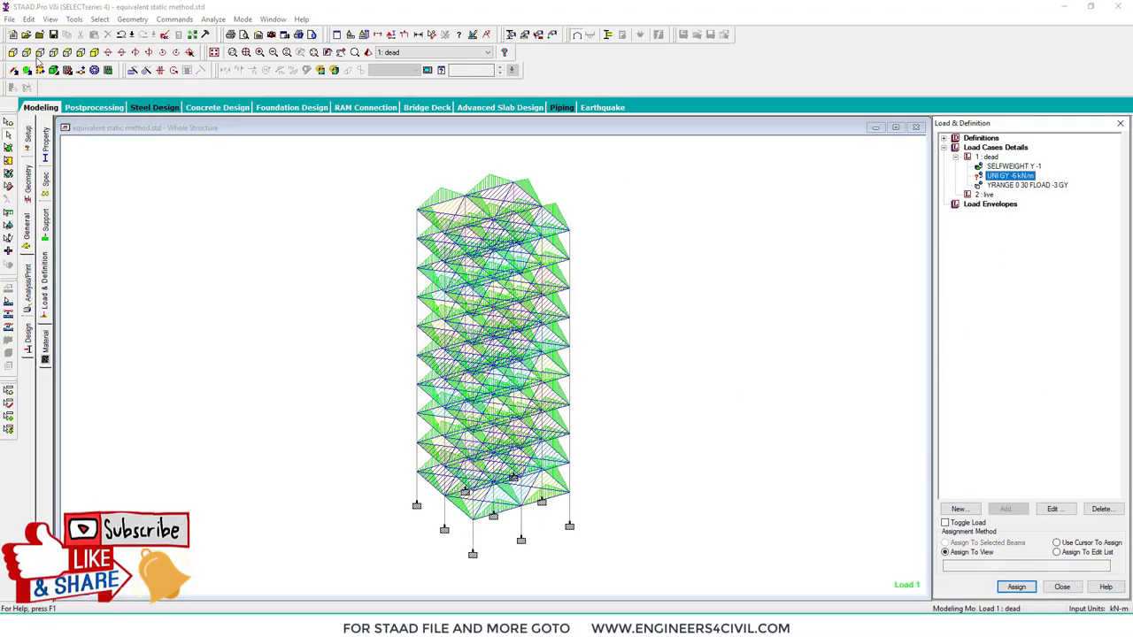
# - Select all beams parallel to X and Z and assign the dead load to them
pyautogui.click(100, 19)
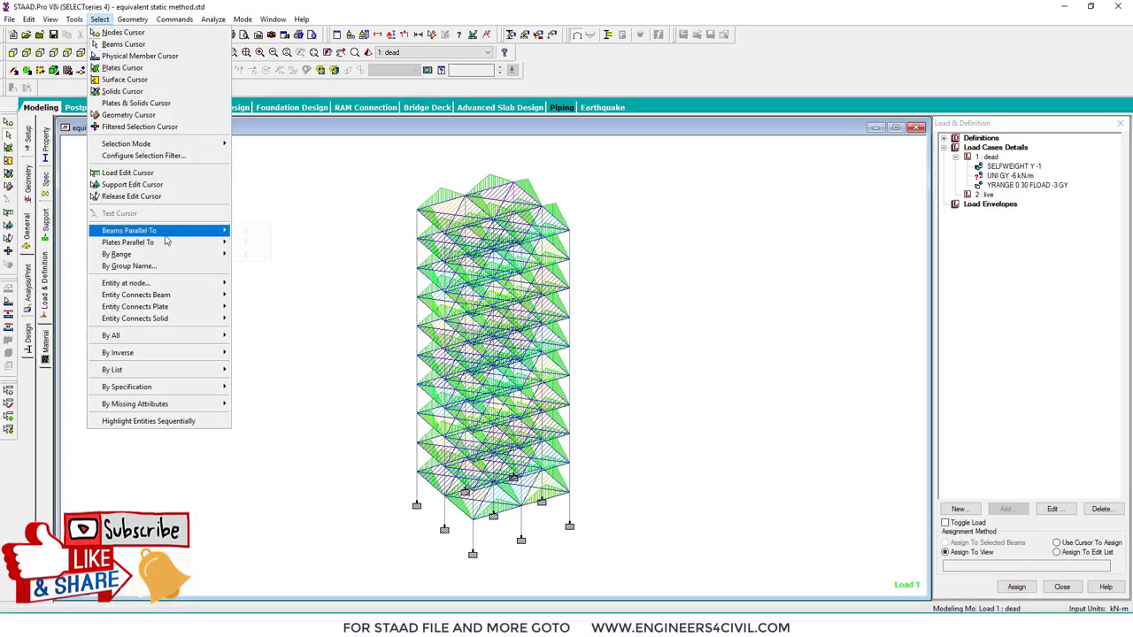
pyautogui.click(245, 231)
pyautogui.click(100, 19)
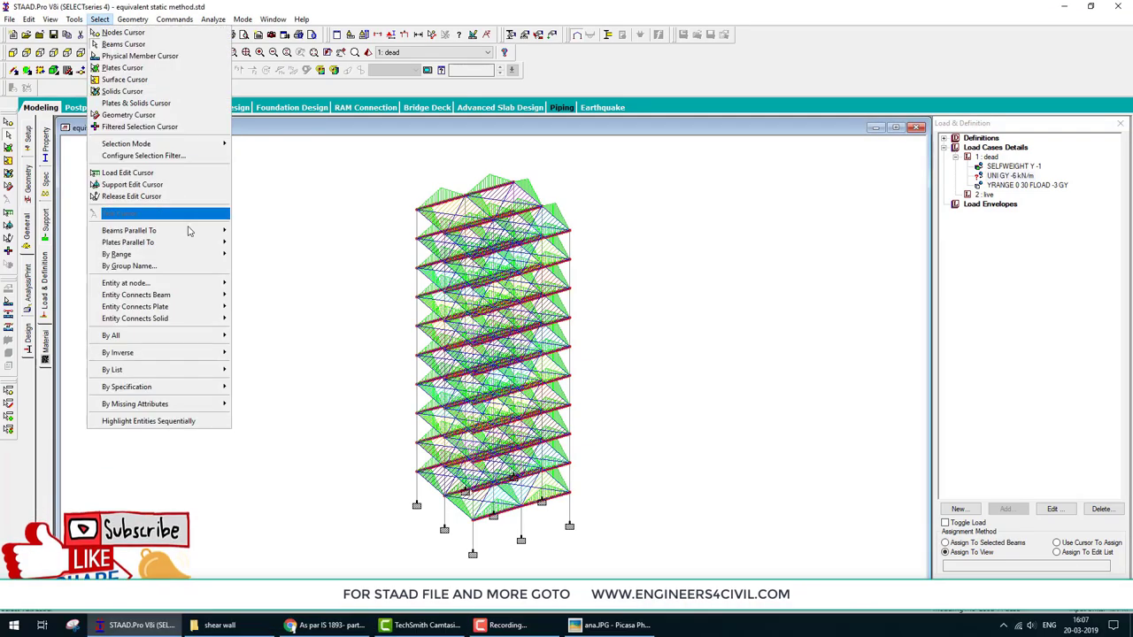
pyautogui.moveTo(159, 230)
pyautogui.click(245, 254)
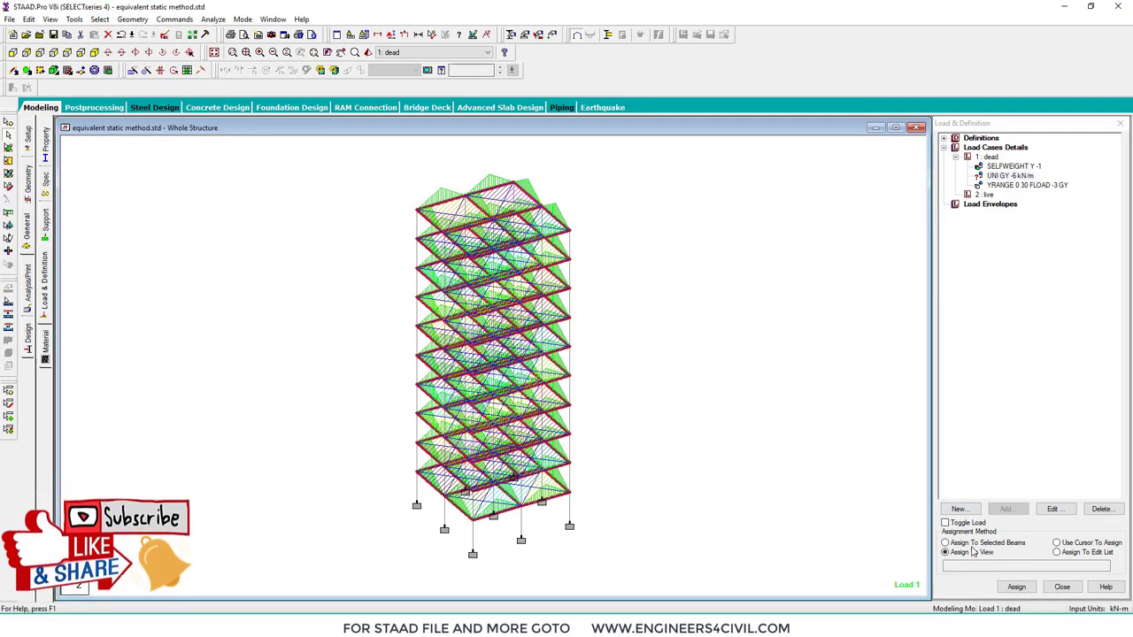
pyautogui.click(944, 542)
pyautogui.click(1016, 586)
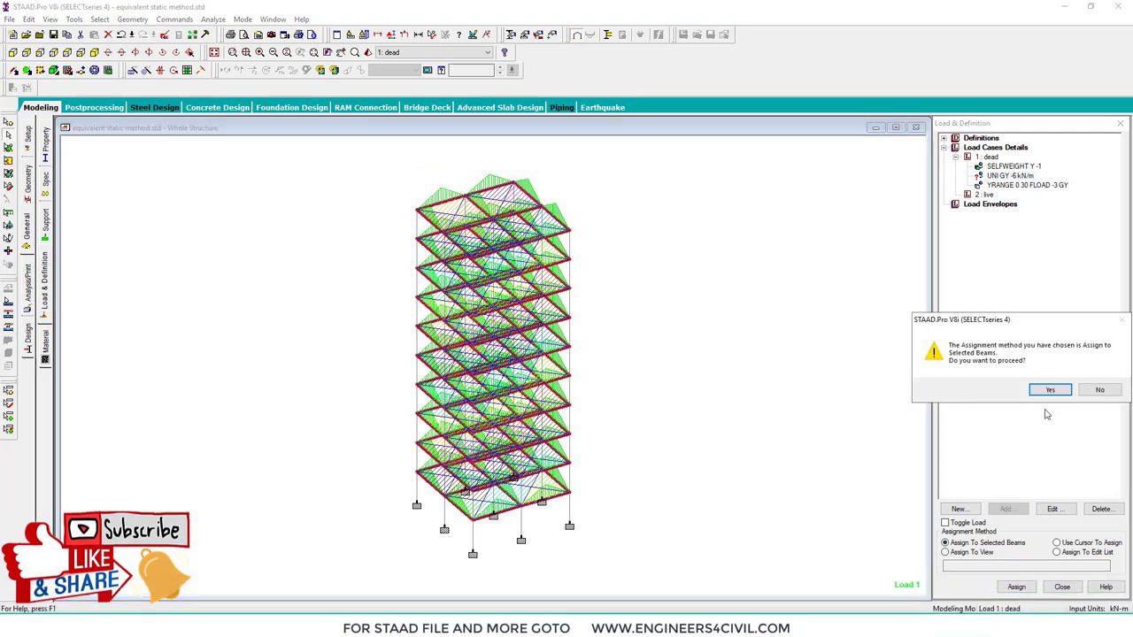
pyautogui.click(1049, 390)
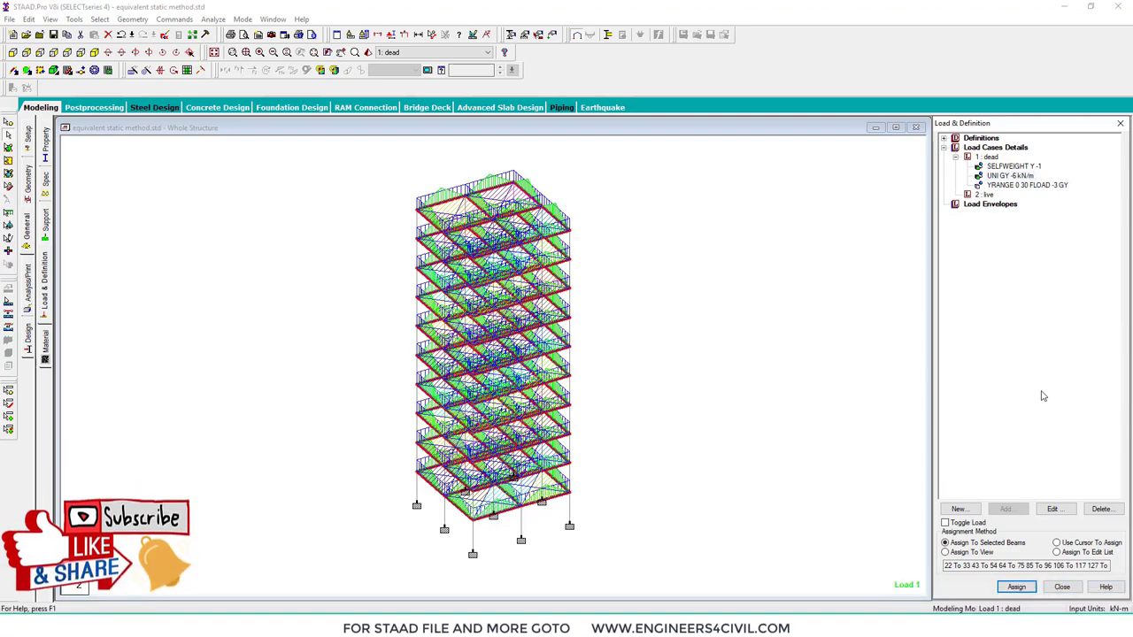
# - Clear the beam selection and make load case 2 live current
pyautogui.click(746, 295)
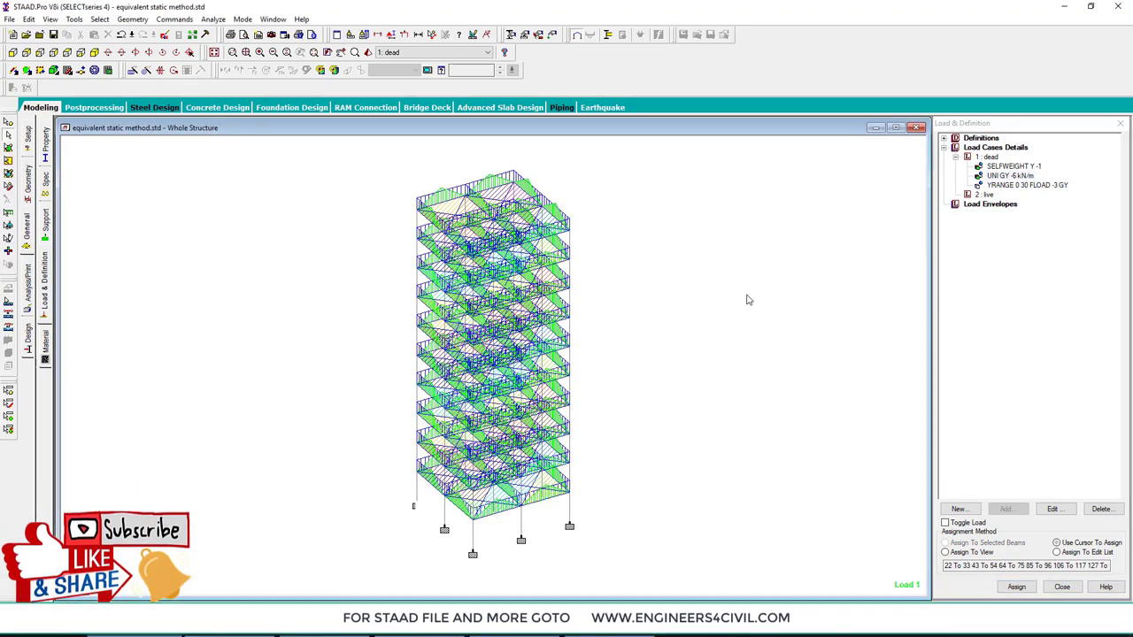
pyautogui.click(1003, 176)
pyautogui.press('Down')
pyautogui.press('Down')
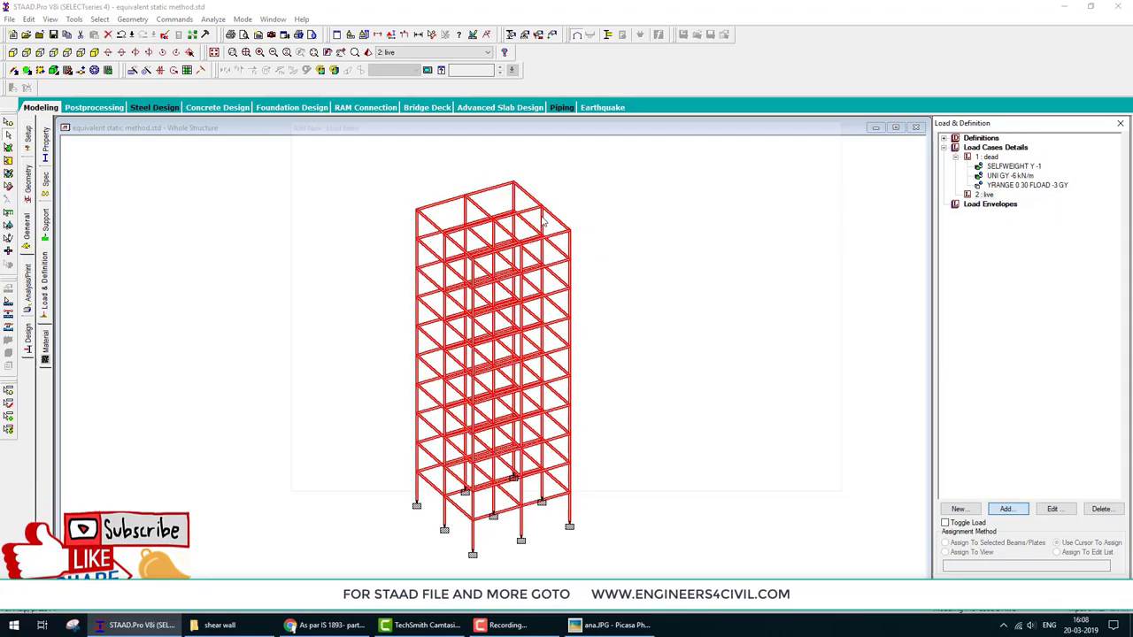
# - Give the live case a -2.5 kN/m² floor load over Y range 0–30 m
pyautogui.click(1005, 509)
pyautogui.click(314, 185)
pyautogui.doubleClick(450, 217)
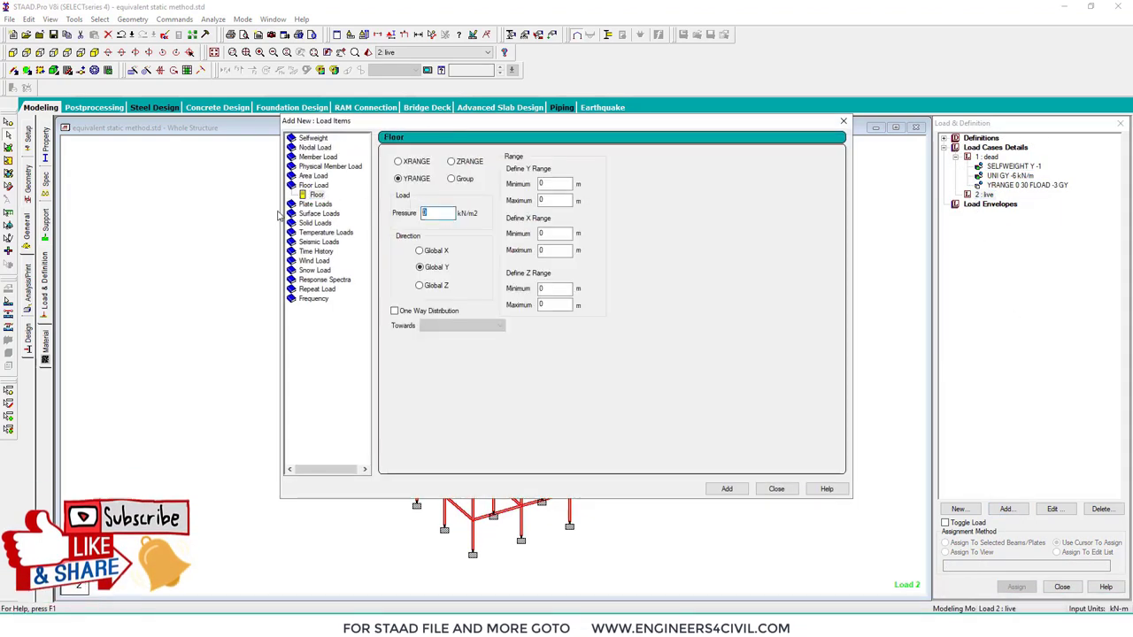
pyautogui.write('-2.5')
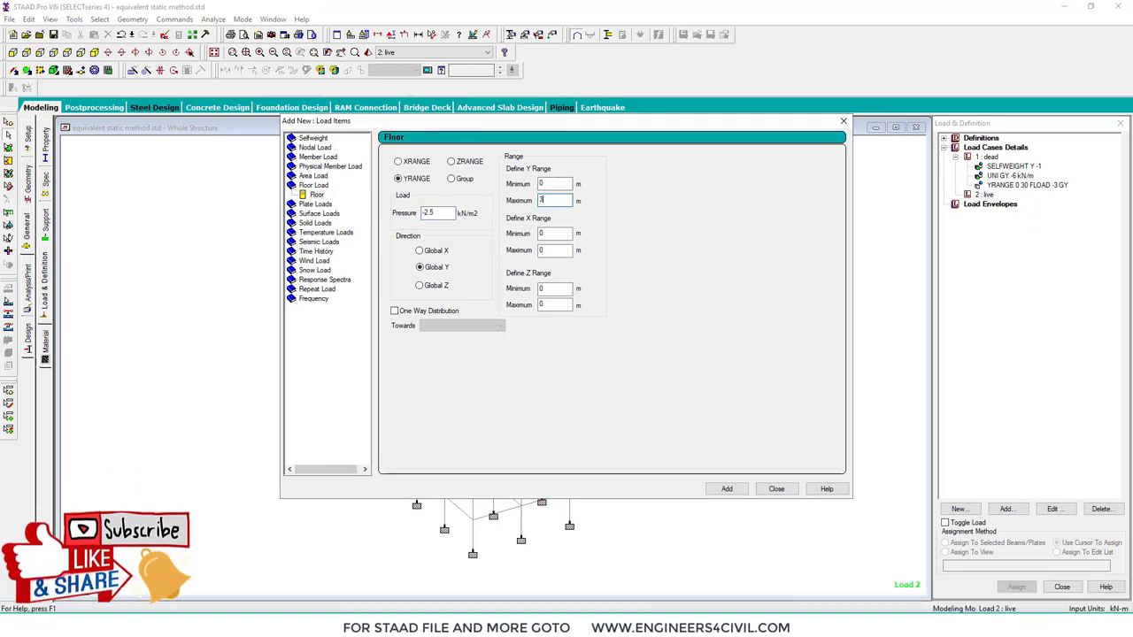
pyautogui.write('30')
pyautogui.click(726, 490)
pyautogui.click(776, 490)
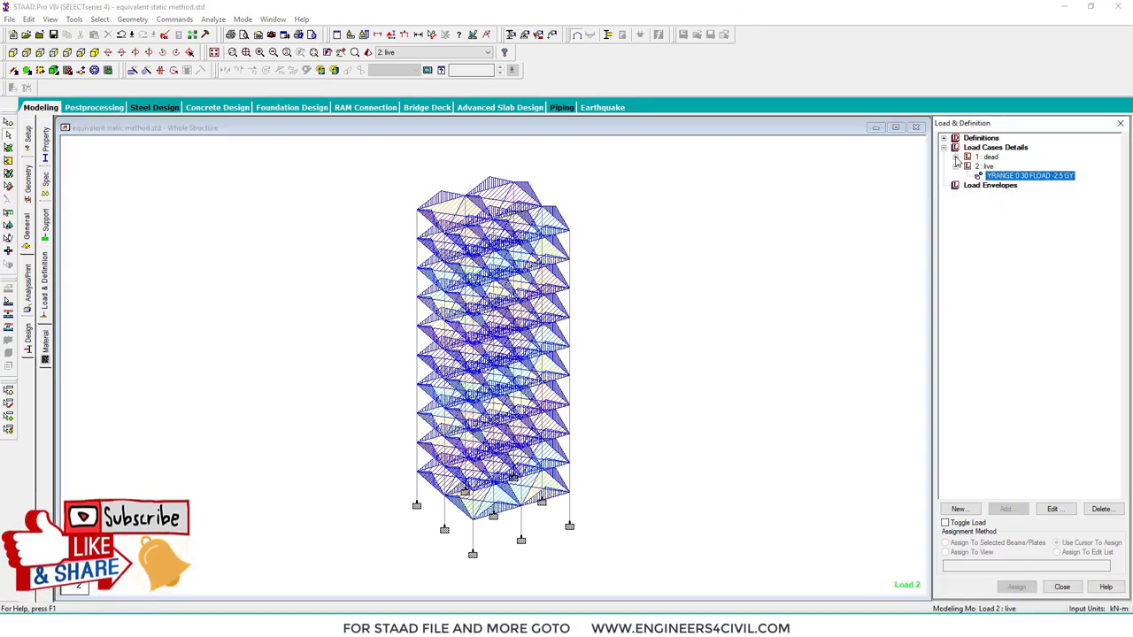
pyautogui.click(28, 285)
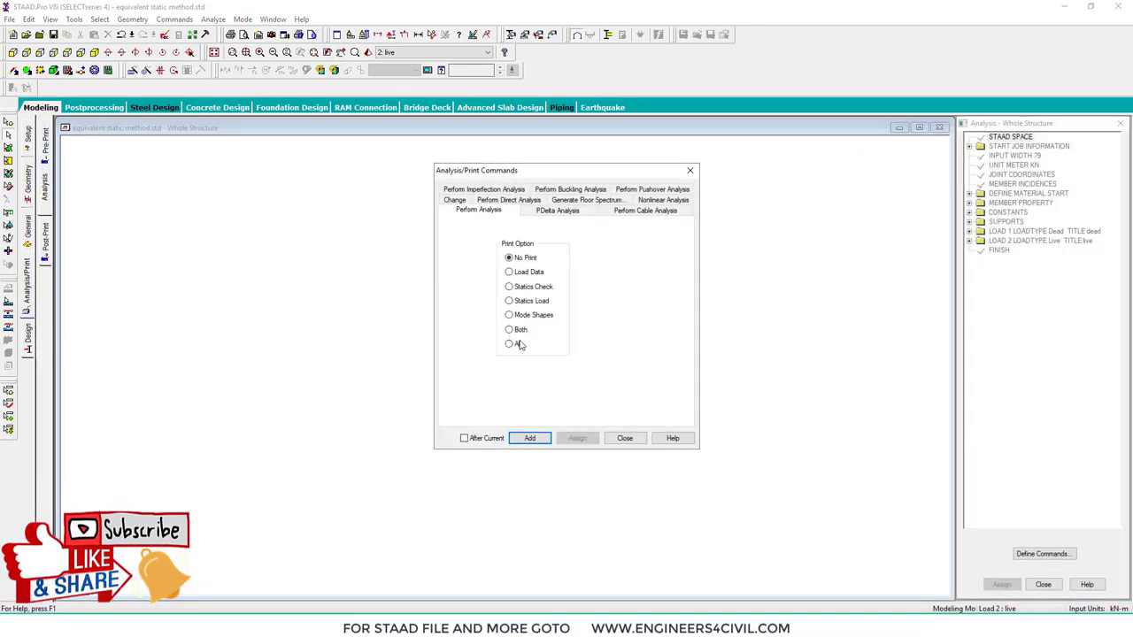
# - Add PERFORM ANALYSIS PRINT ALL, save the model and run the analysis
pyautogui.click(624, 438)
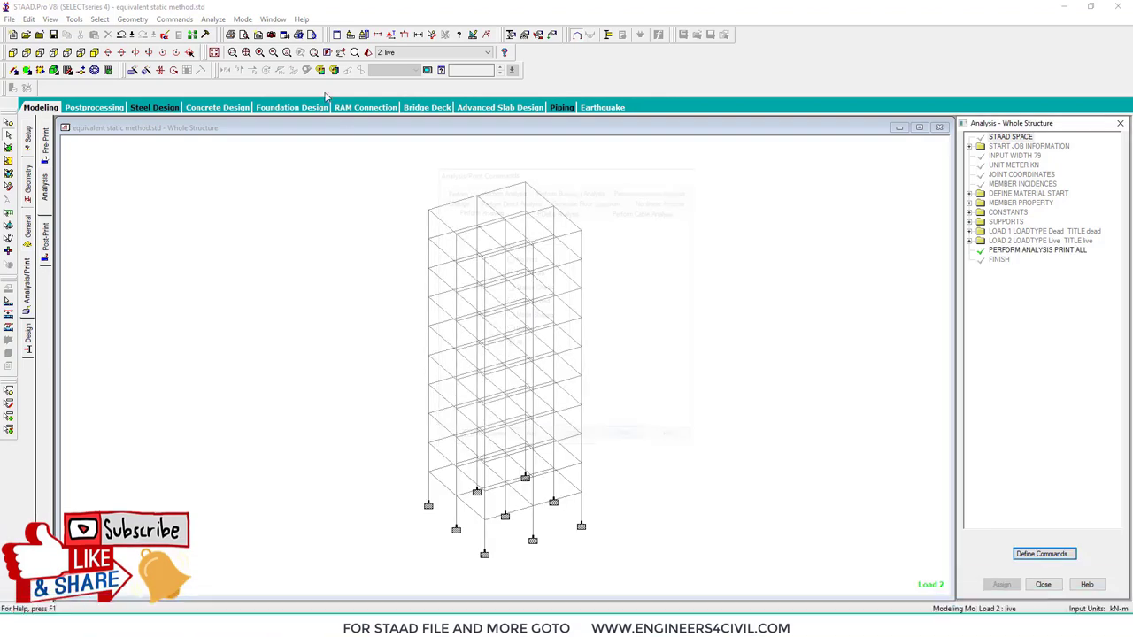
pyautogui.click(214, 19)
pyautogui.click(239, 30)
pyautogui.click(494, 326)
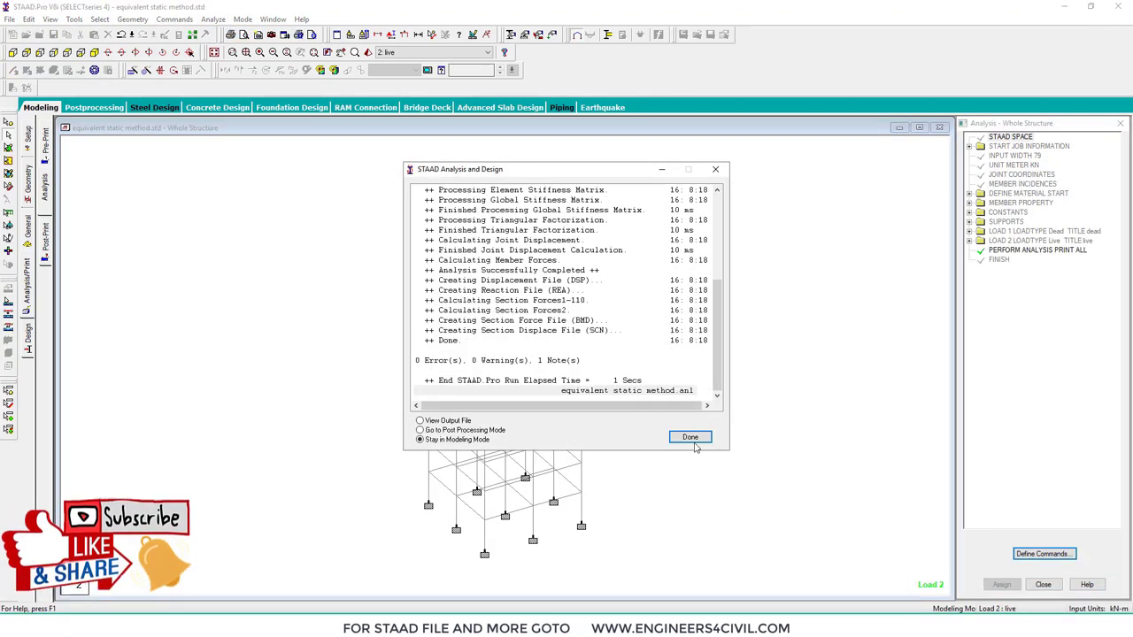
pyautogui.click(688, 435)
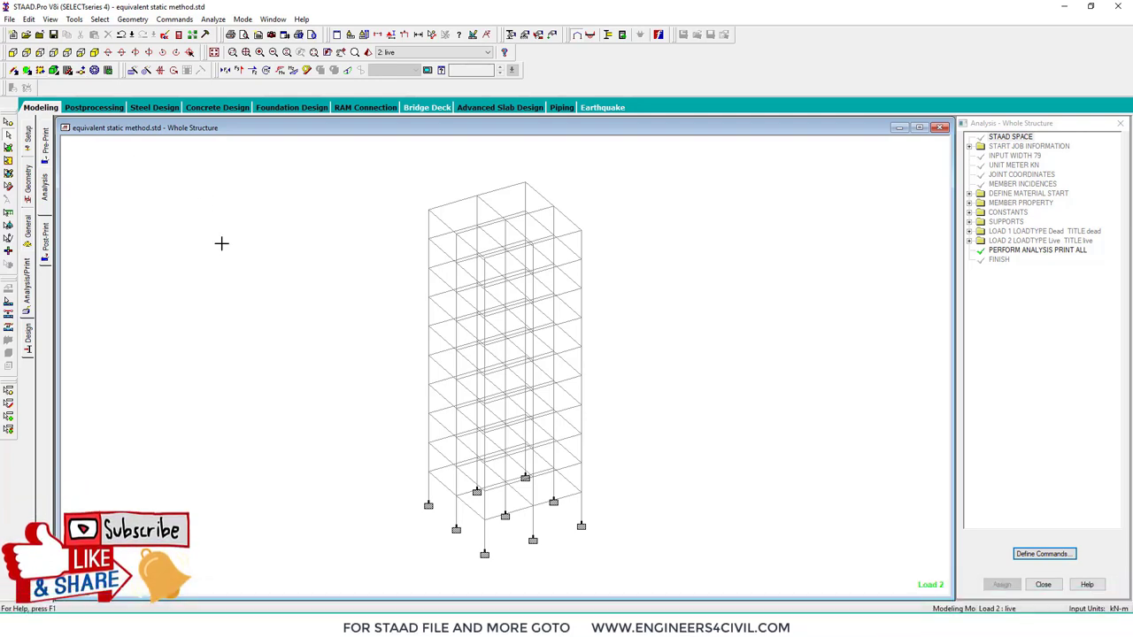
# - Add a new Seismic Definition under Load & Definition using the IS 1893 - 2002/2005 code
pyautogui.click(28, 232)
pyautogui.click(45, 284)
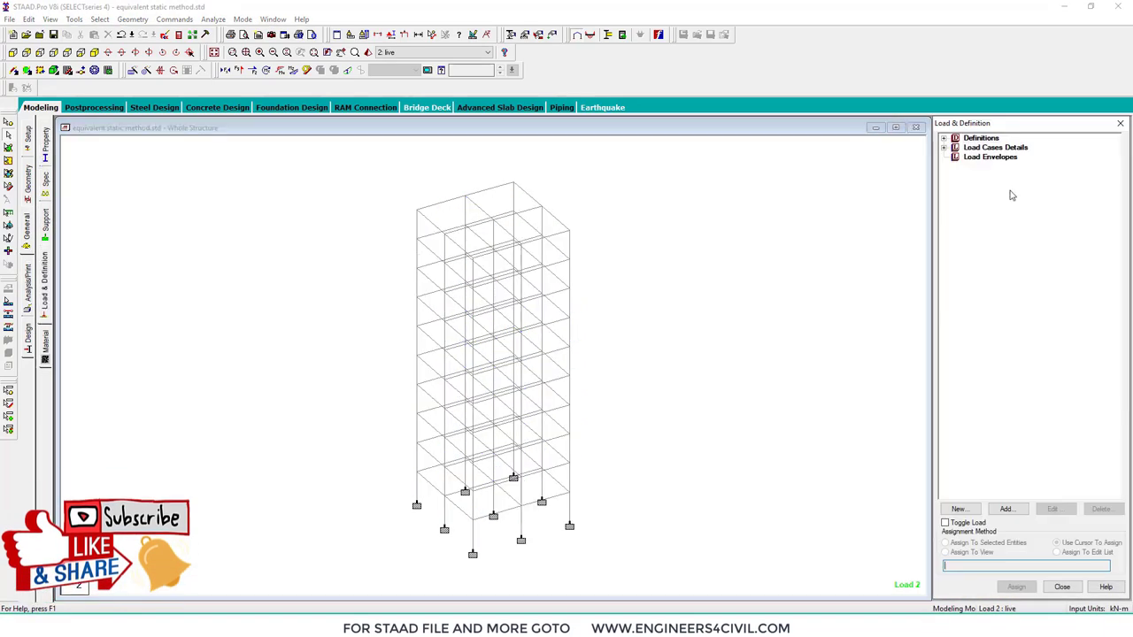
pyautogui.click(945, 139)
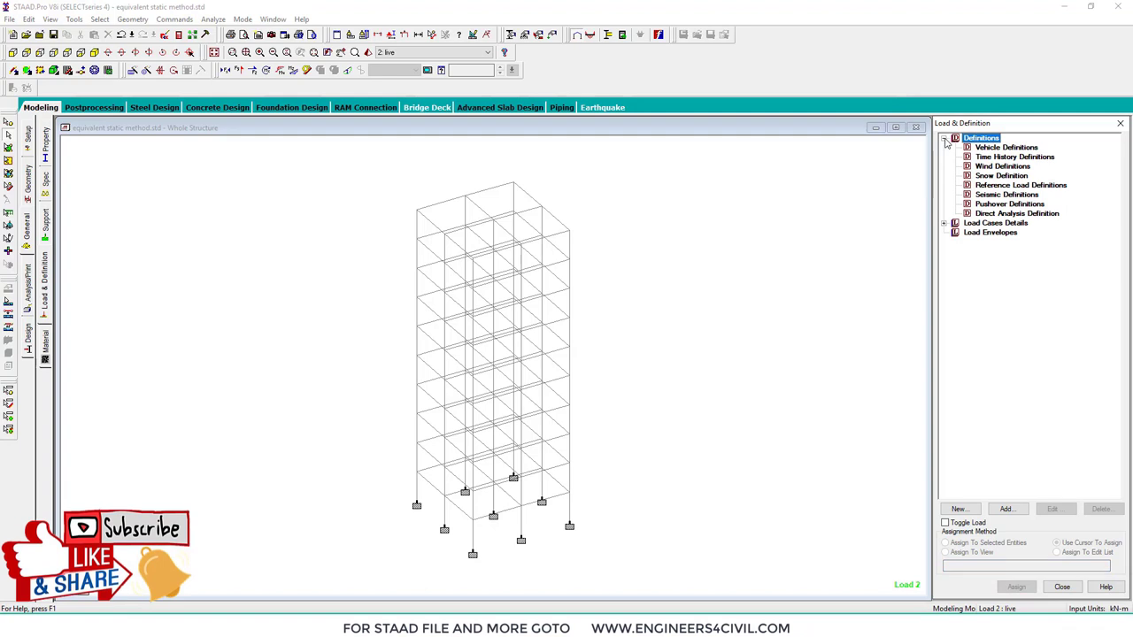
pyautogui.click(992, 195)
pyautogui.click(1006, 509)
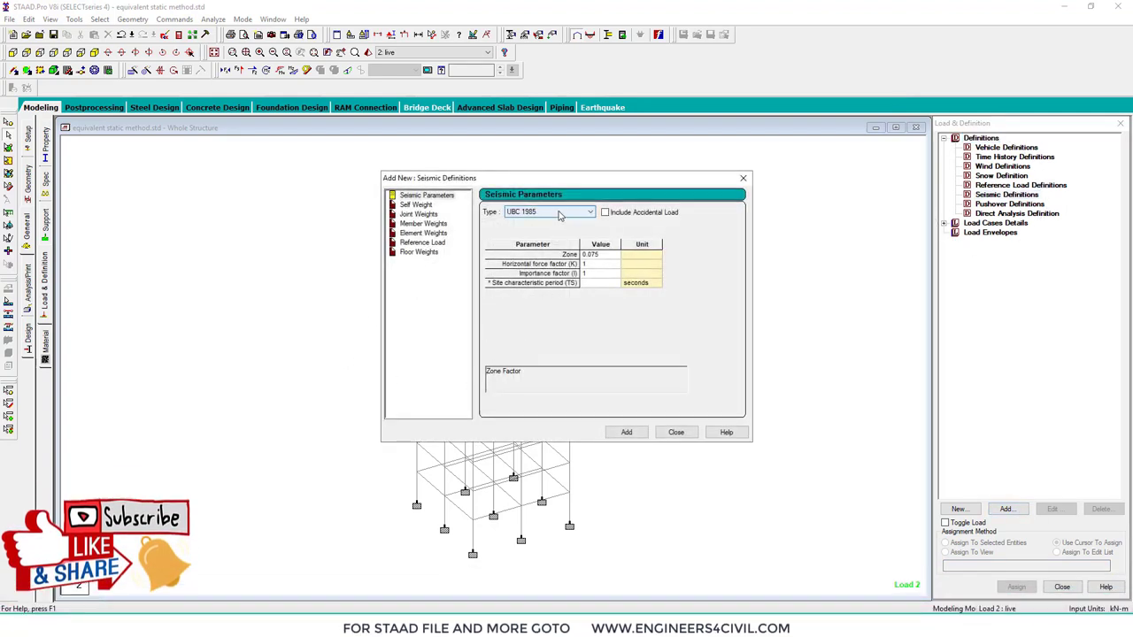
pyautogui.click(561, 214)
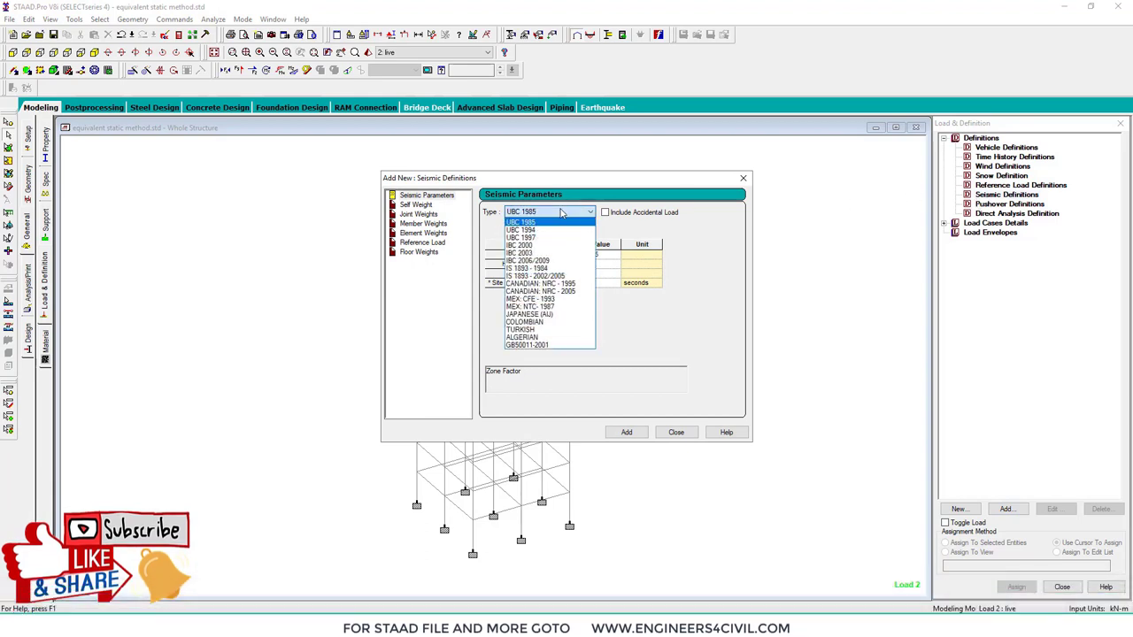
pyautogui.click(536, 275)
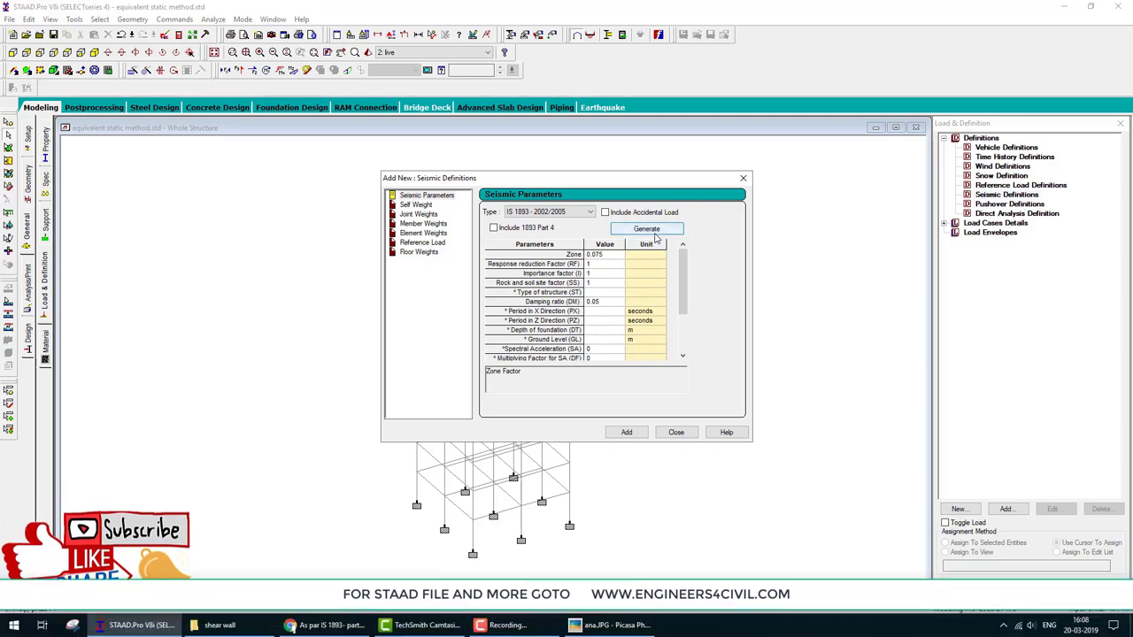
# - In the IS 1893 parameter generator, define the seismic zone by city as Delhi
pyautogui.click(659, 231)
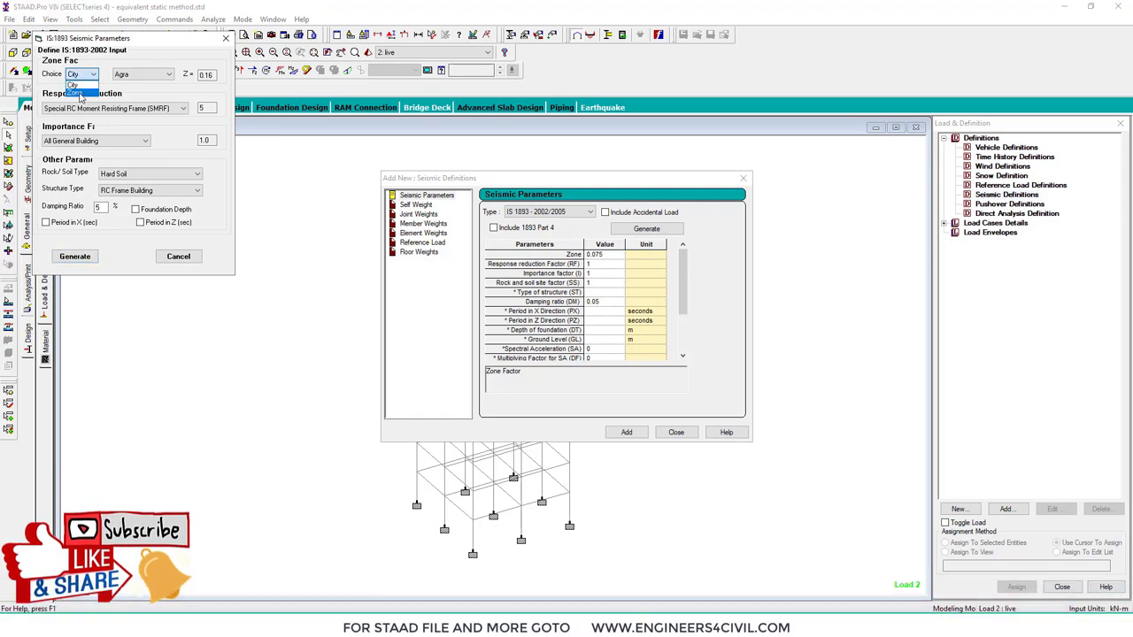
pyautogui.click(133, 99)
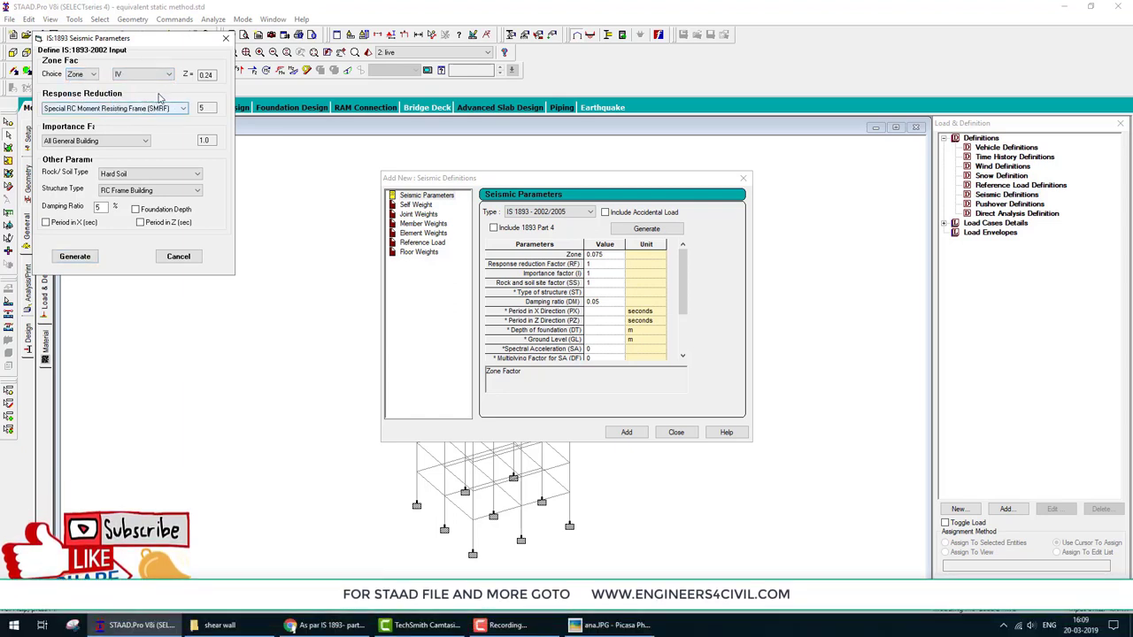
pyautogui.click(93, 74)
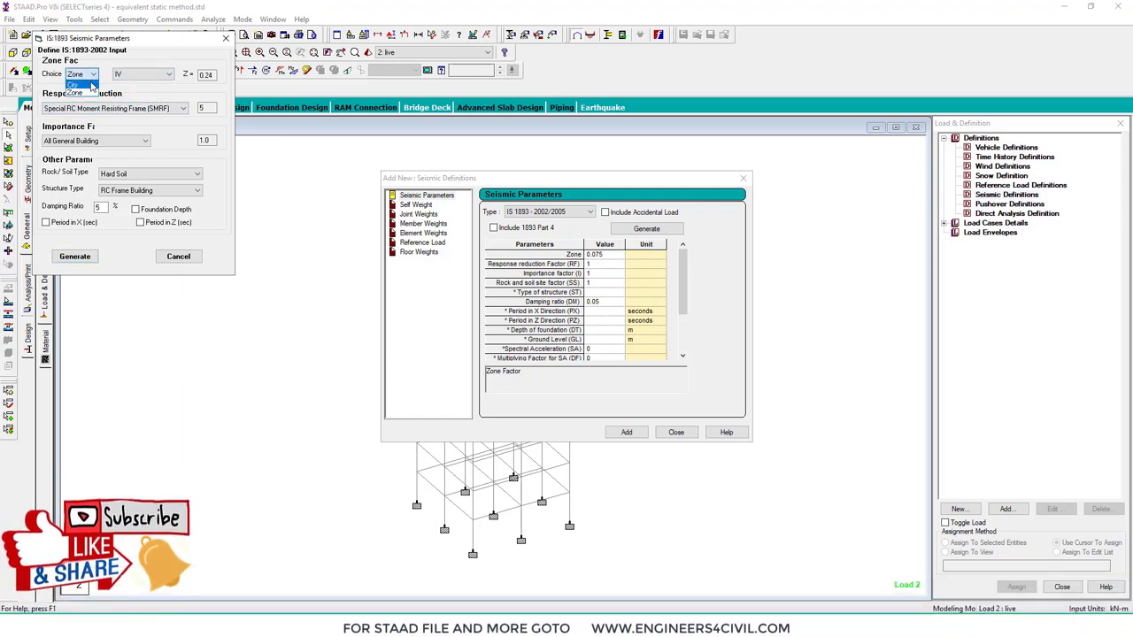
pyautogui.click(81, 85)
pyautogui.click(168, 74)
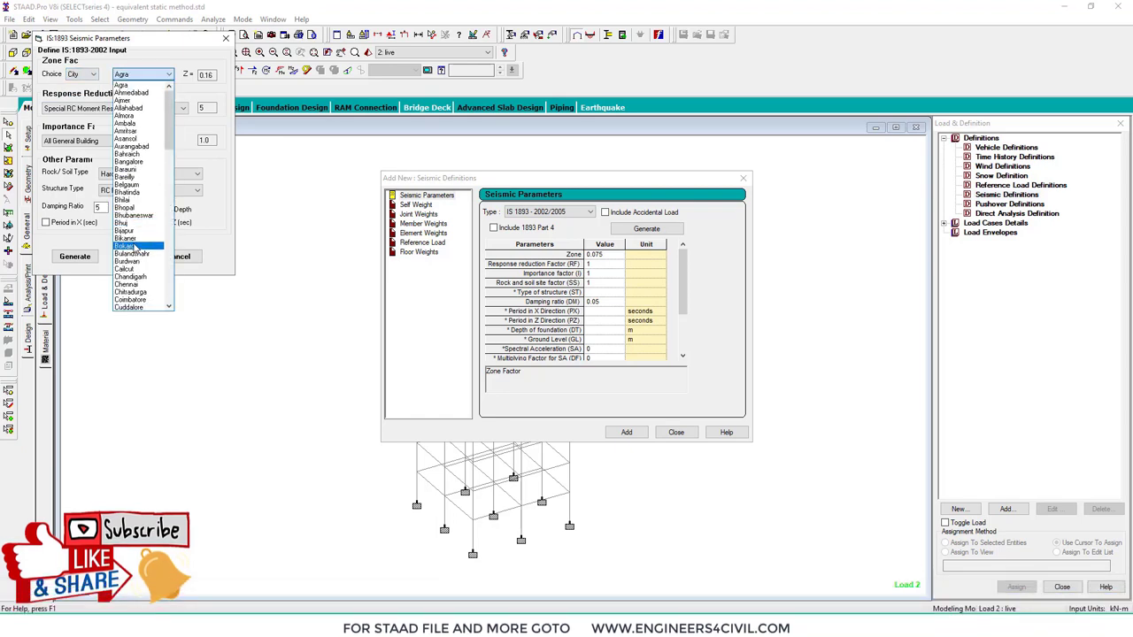
pyautogui.scroll(-3, 133, 257)
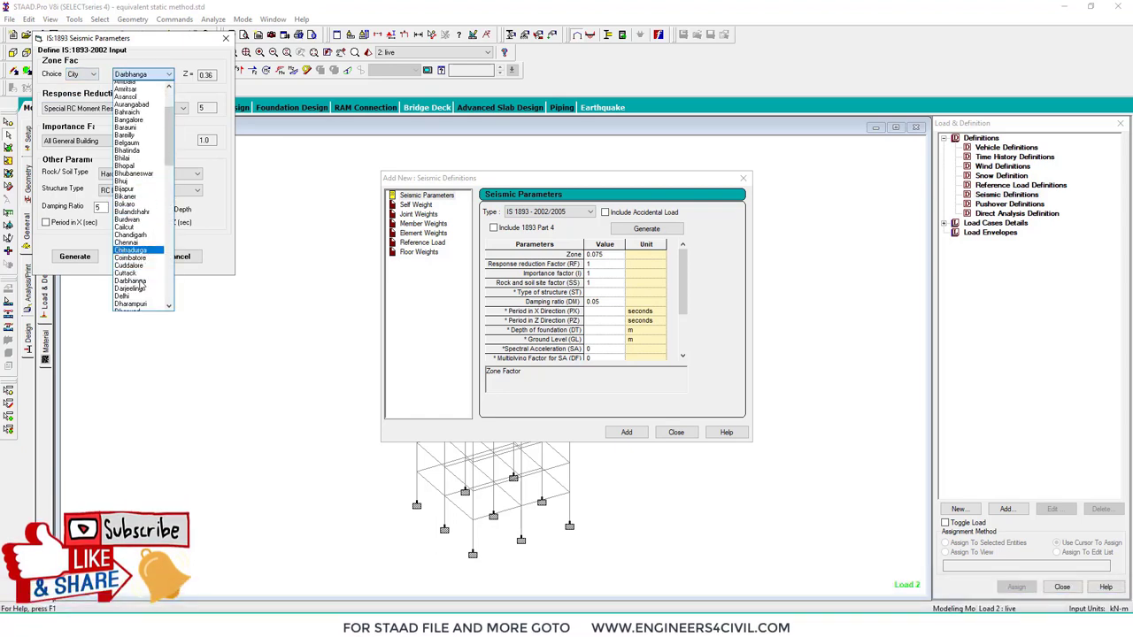
pyautogui.click(128, 277)
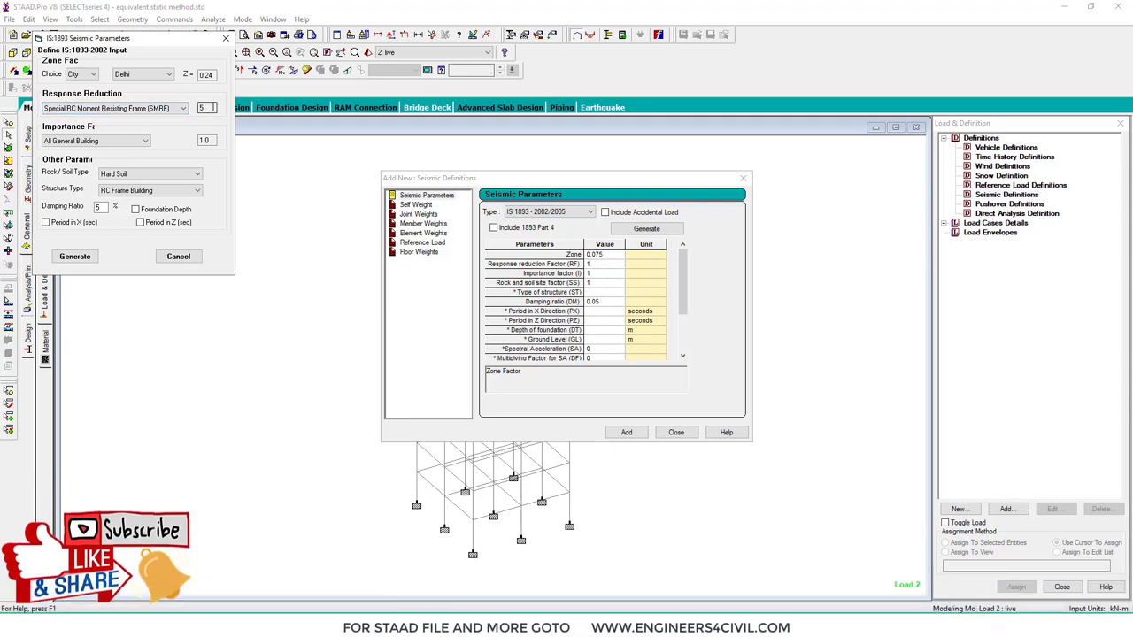
# - Set building importance to All General Building with factor 1.0
pyautogui.click(89, 141)
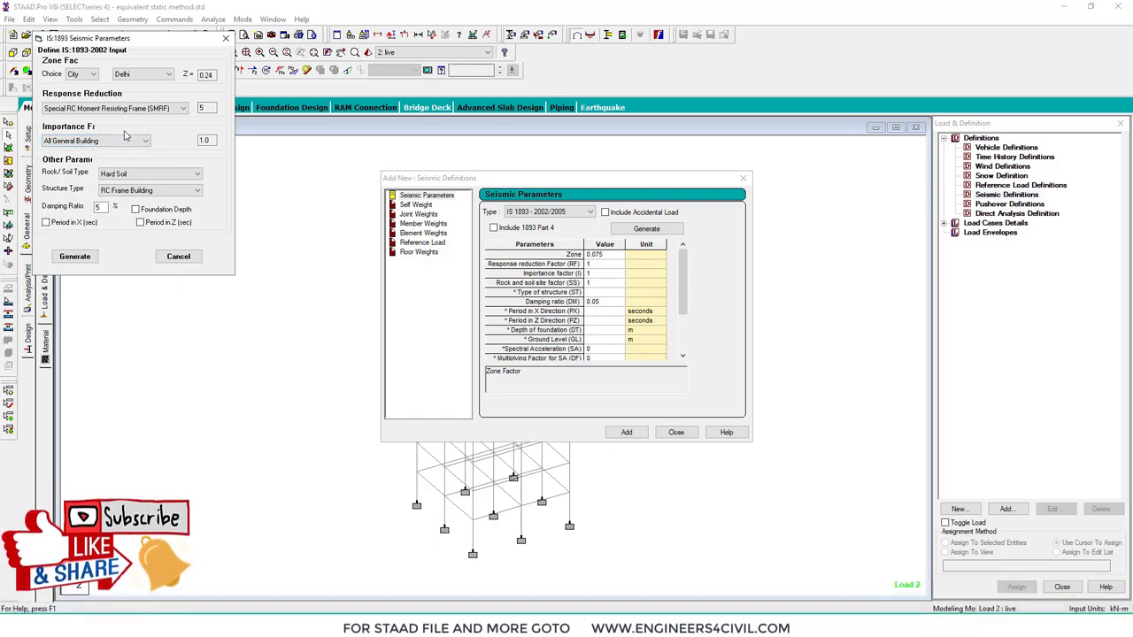
pyautogui.click(142, 142)
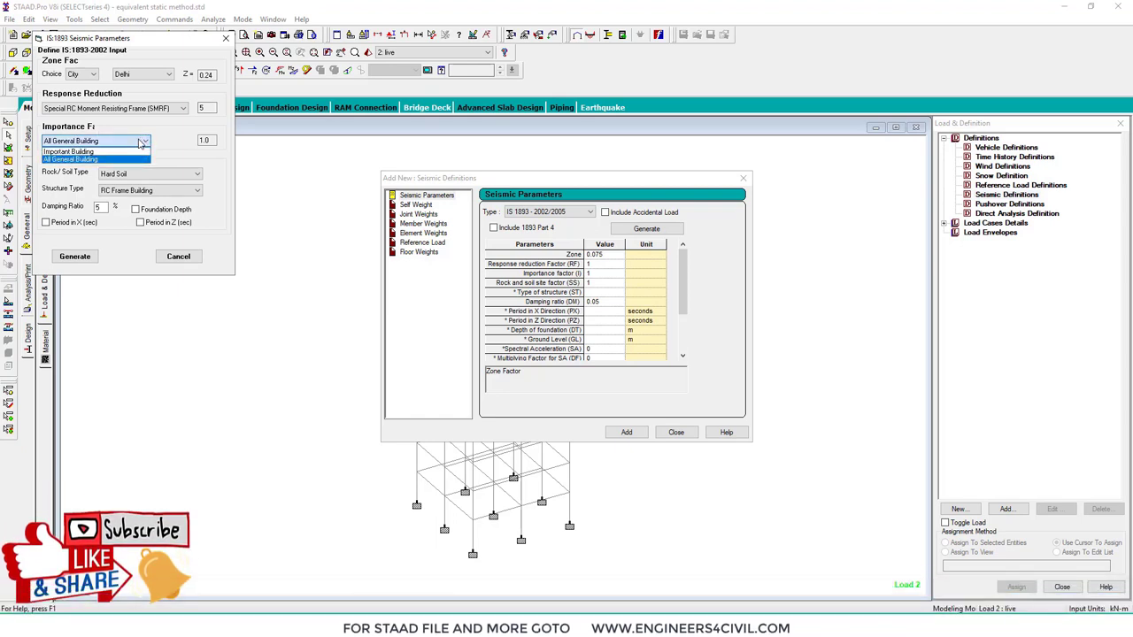
pyautogui.click(141, 144)
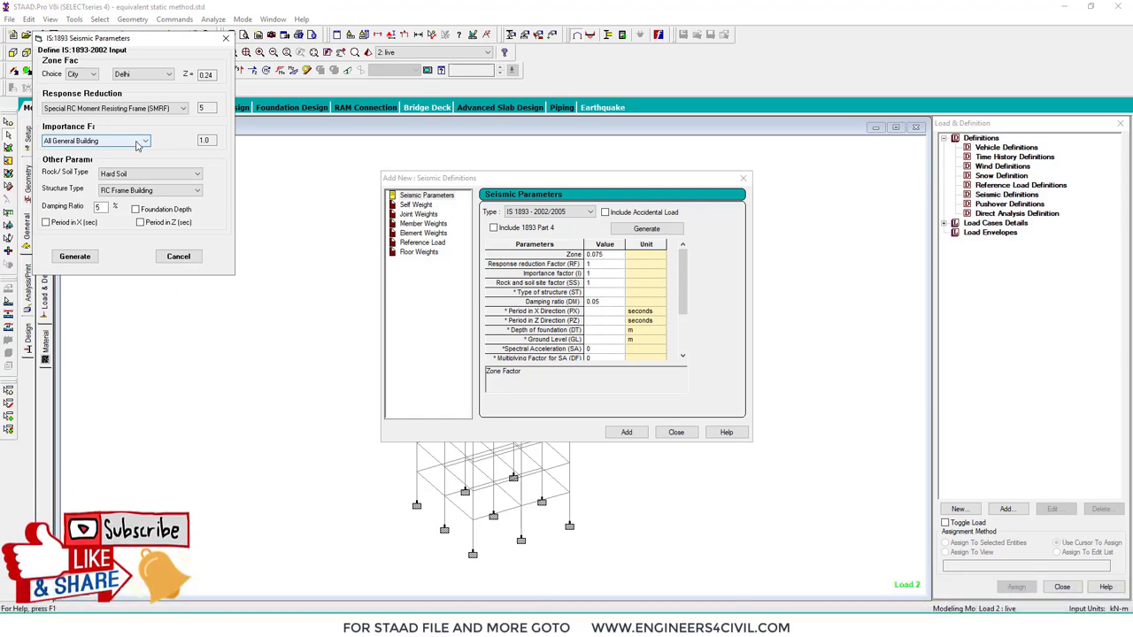
pyautogui.click(142, 142)
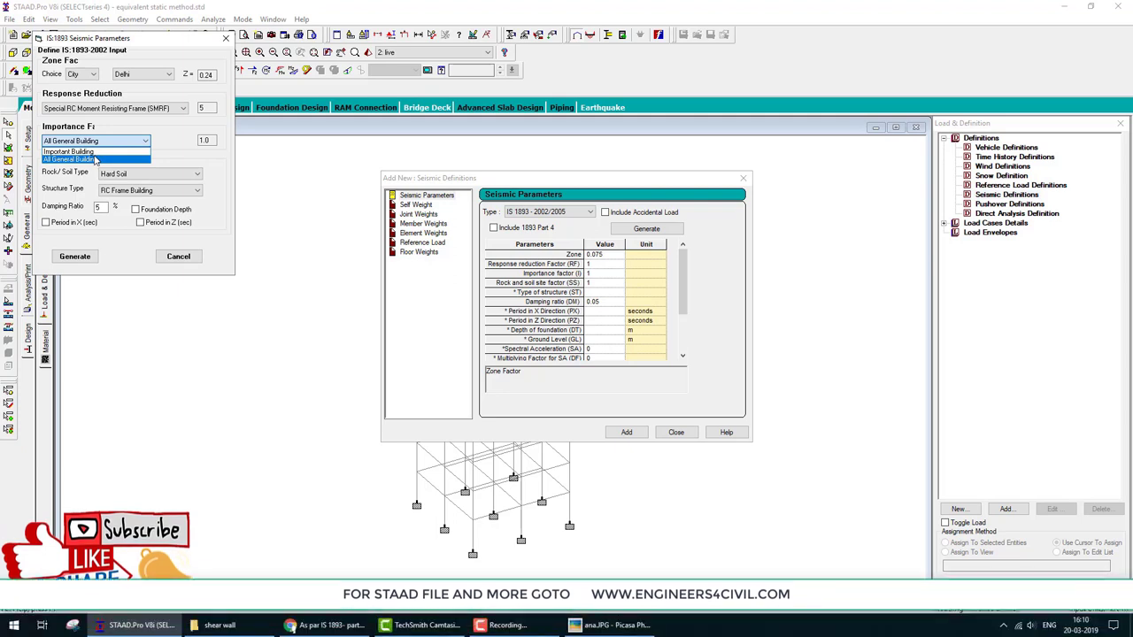
pyautogui.click(116, 155)
pyautogui.click(142, 141)
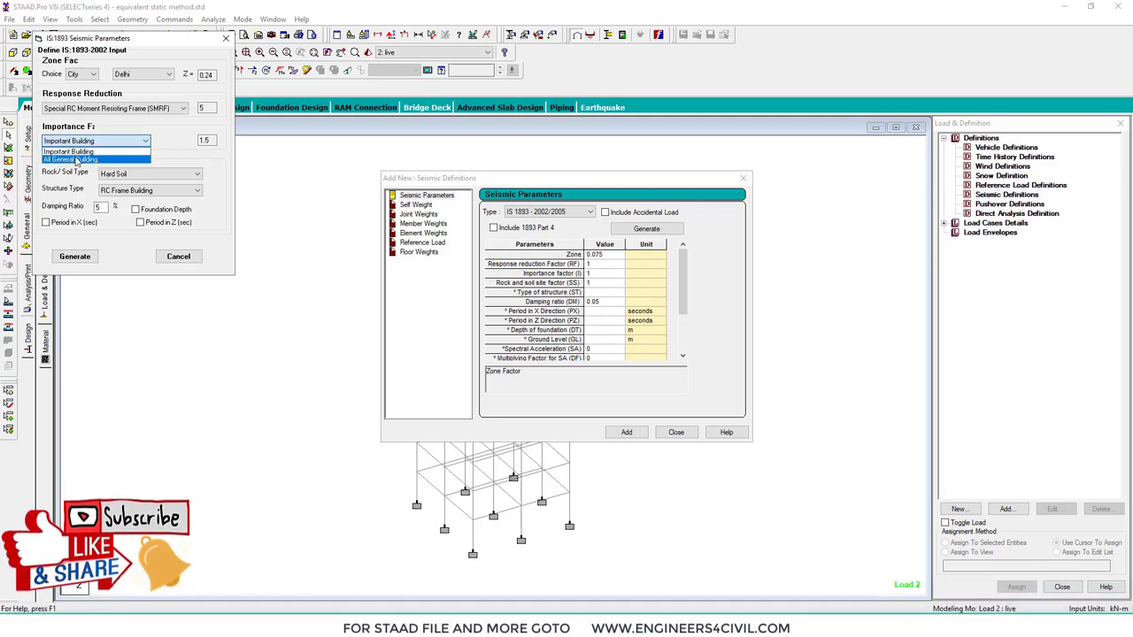
pyautogui.click(89, 150)
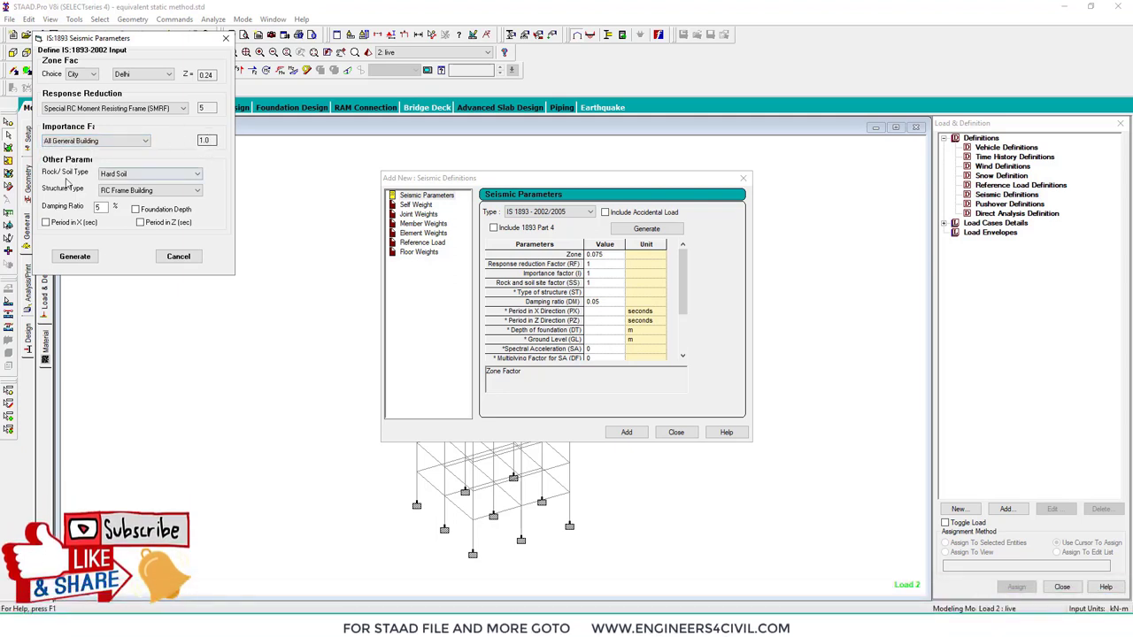
# - Choose Medium Soil, RC Frame Building and 5% damping, generate the values and add the definition
pyautogui.click(141, 192)
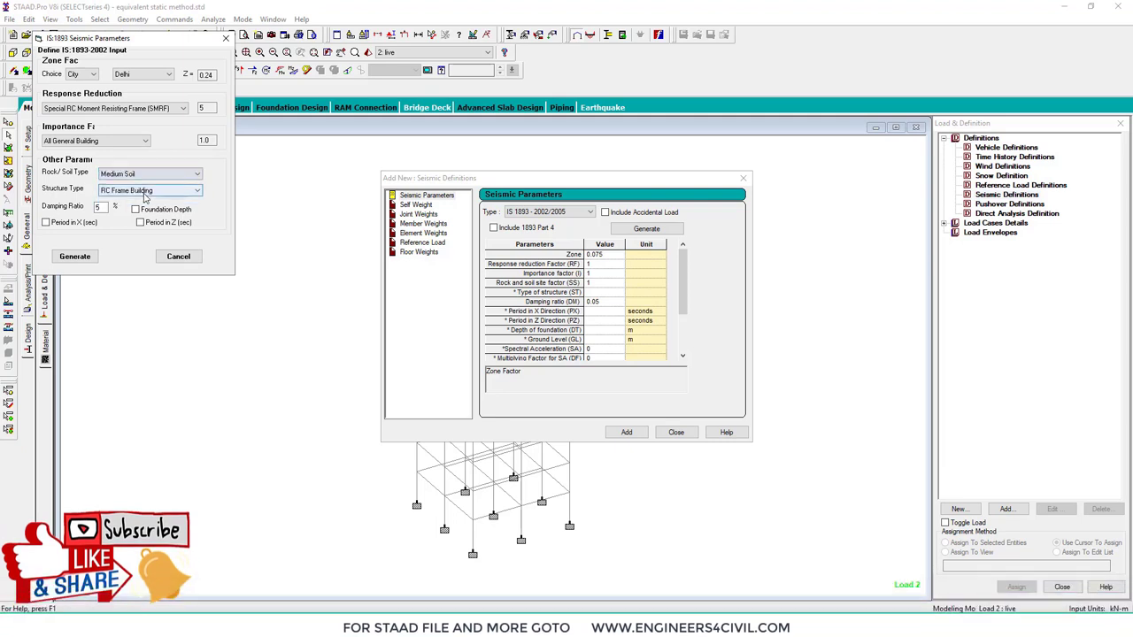
pyautogui.click(151, 192)
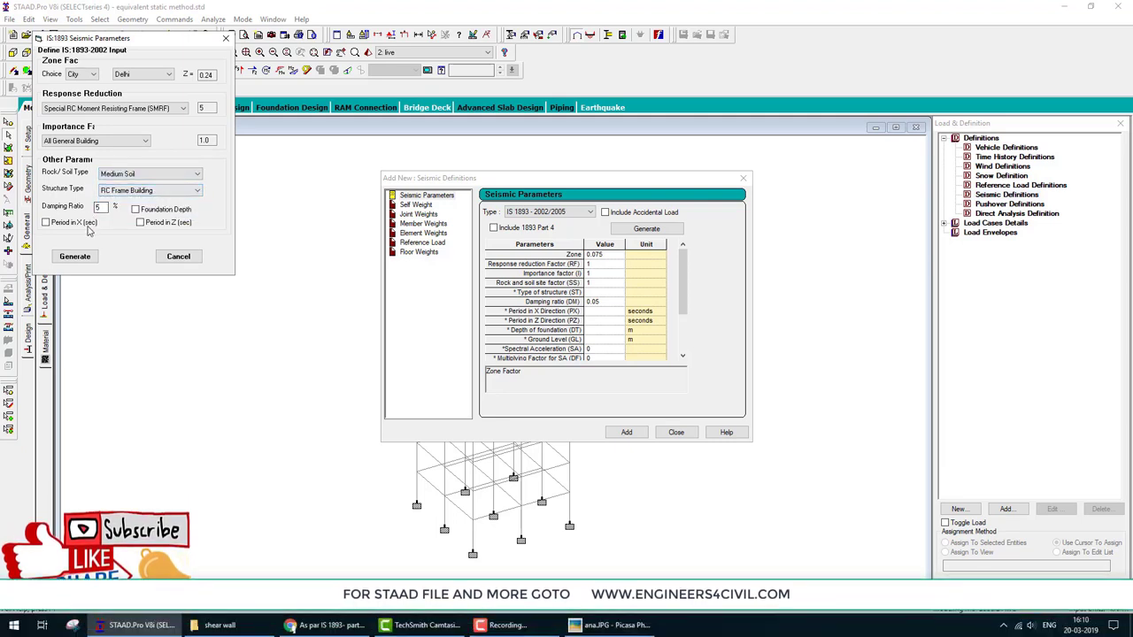
pyautogui.doubleClick(102, 207)
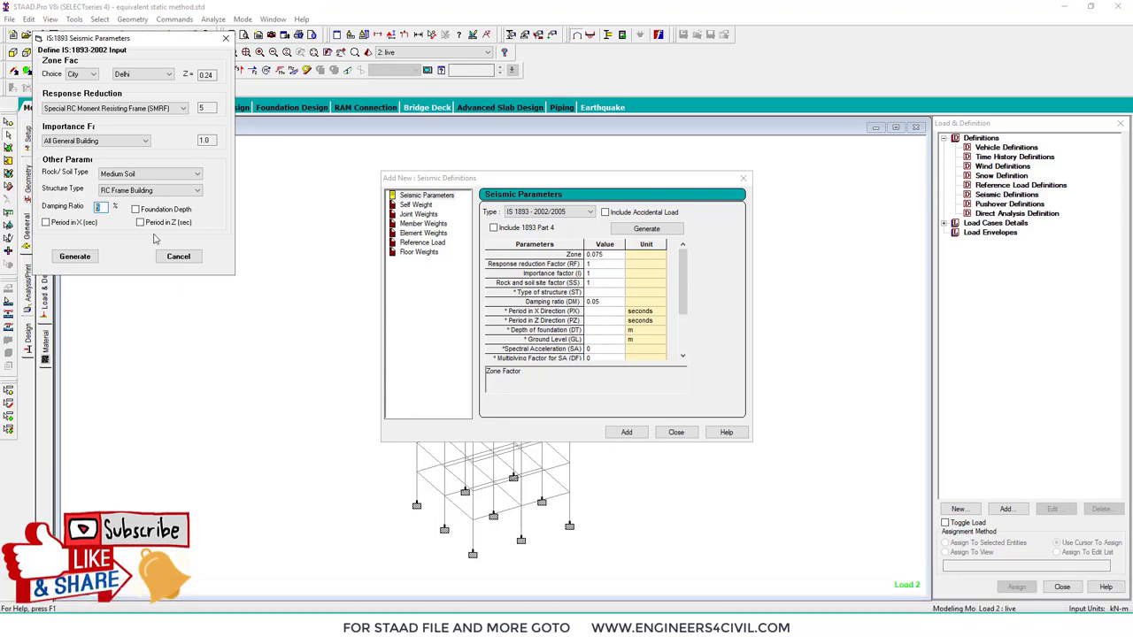
pyautogui.click(75, 257)
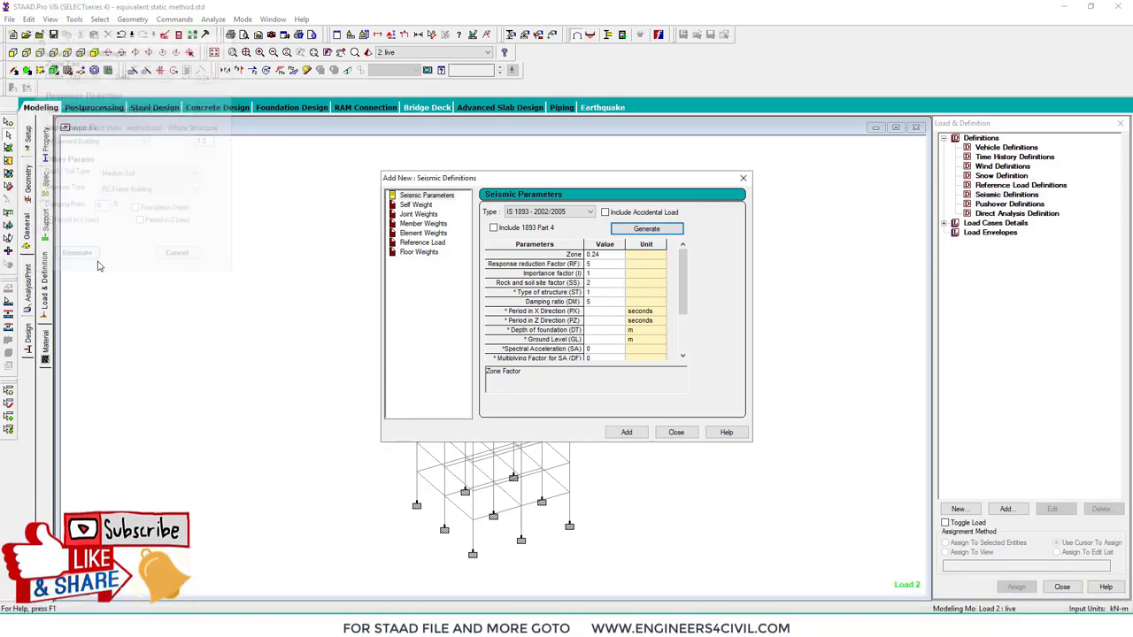
pyautogui.click(637, 434)
pyautogui.press('Return')
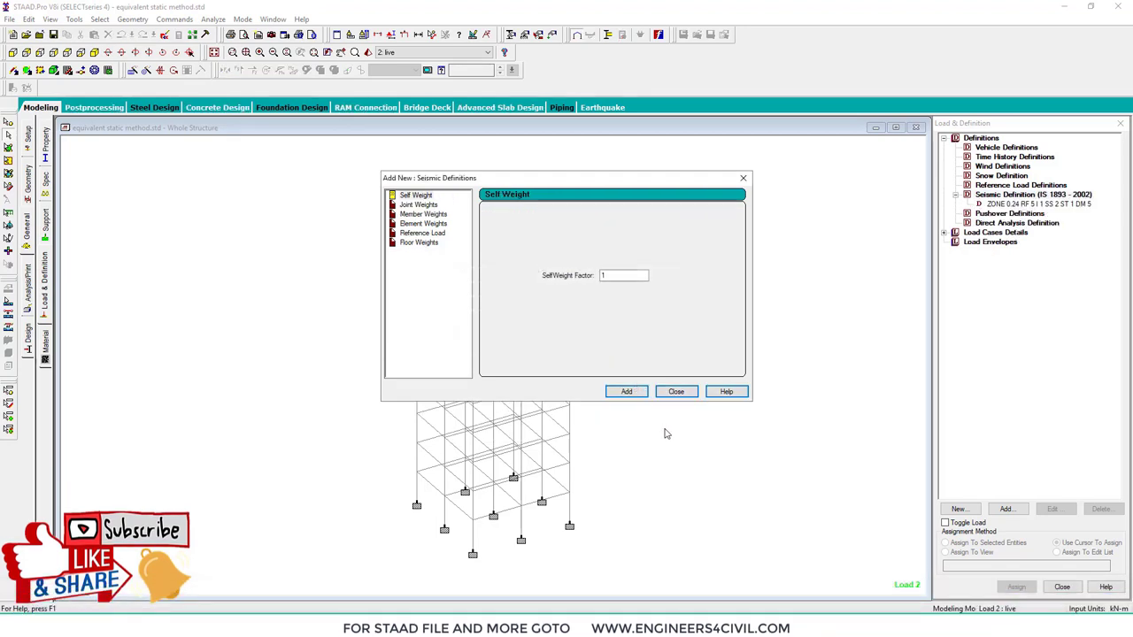
# - Close the seismic definitions dialog and display the frame in front view
pyautogui.click(677, 394)
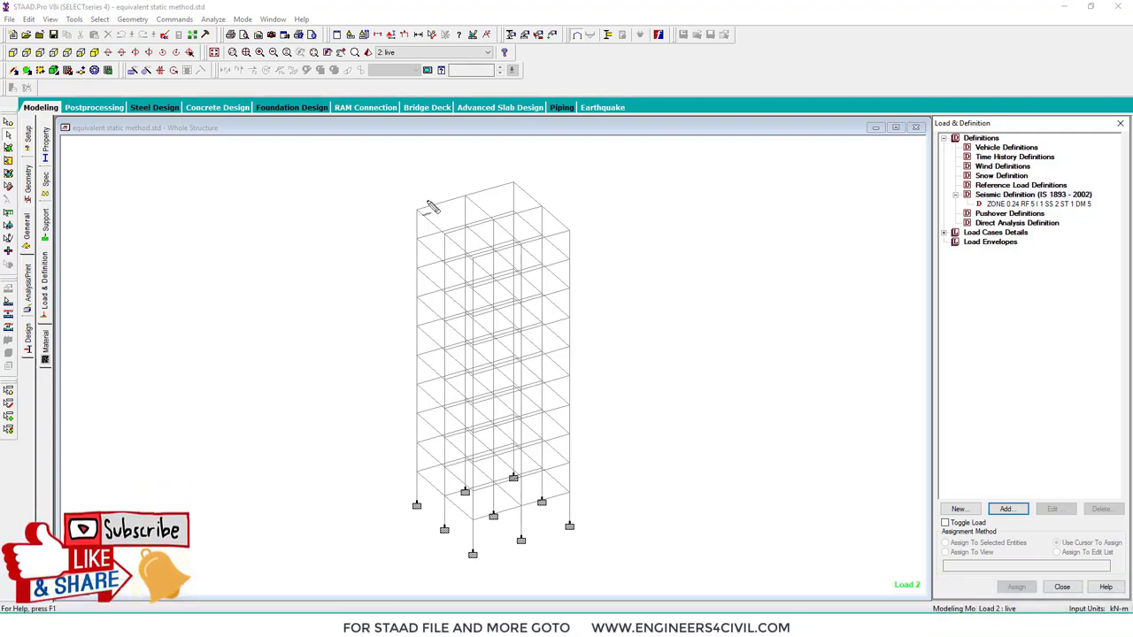
pyautogui.moveTo(497, 271); pyautogui.dragTo(505, 369)
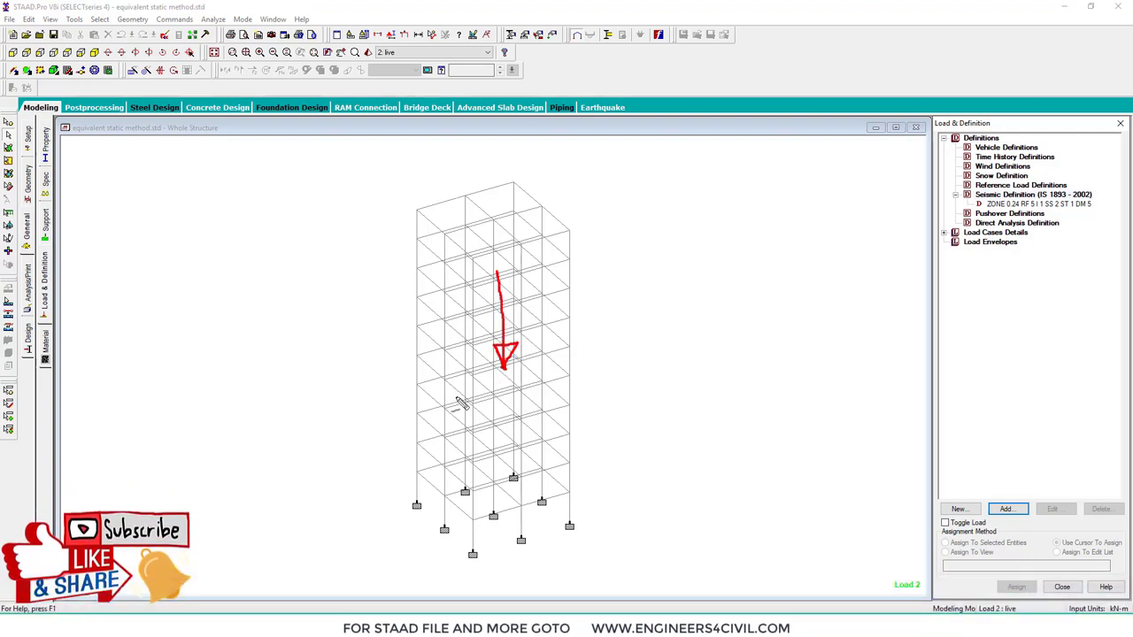
pyautogui.moveTo(444, 182)
pyautogui.mouseDown()
pyautogui.moveTo(450, 256)
pyautogui.moveTo(459, 226)
pyautogui.mouseUp()
pyautogui.moveTo(538, 186)
pyautogui.mouseDown()
pyautogui.moveTo(544, 245)
pyautogui.moveTo(535, 235)
pyautogui.mouseUp()
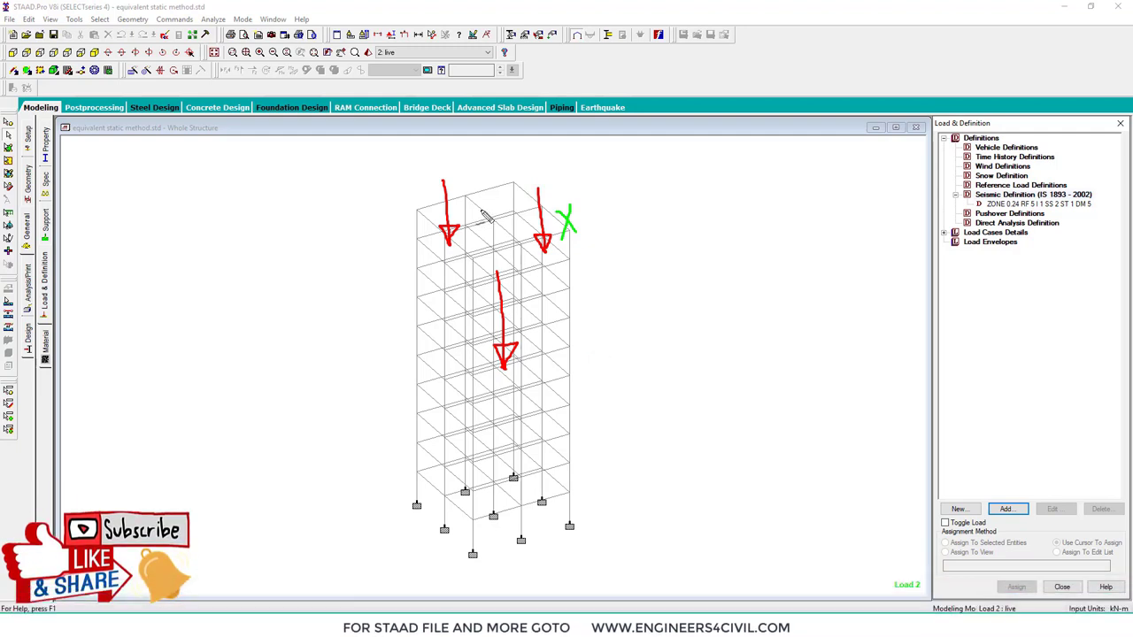
pyautogui.moveTo(467, 216); pyautogui.dragTo(484, 237)
pyautogui.moveTo(541, 308)
pyautogui.mouseDown()
pyautogui.moveTo(536, 341)
pyautogui.moveTo(549, 336)
pyautogui.mouseUp()
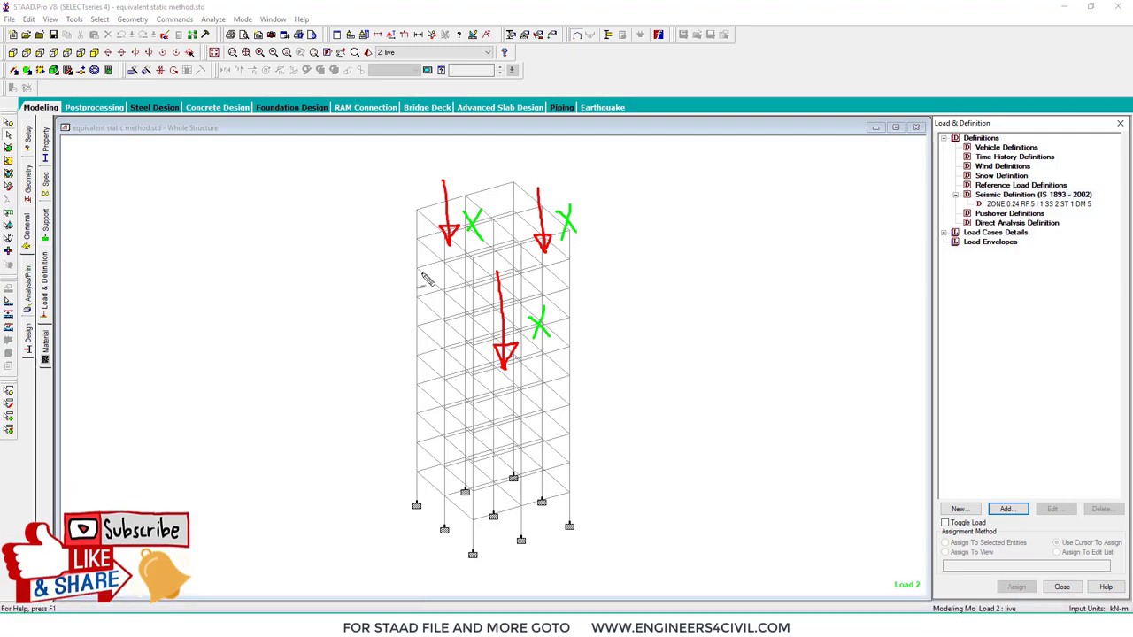
pyautogui.press('Escape')
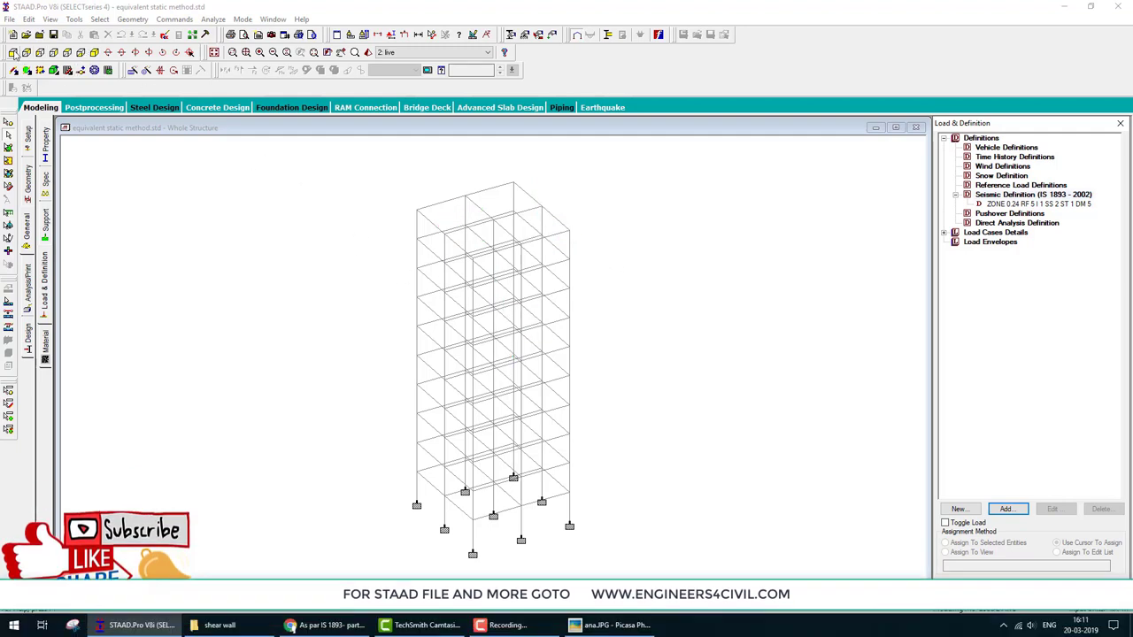
pyautogui.click(94, 52)
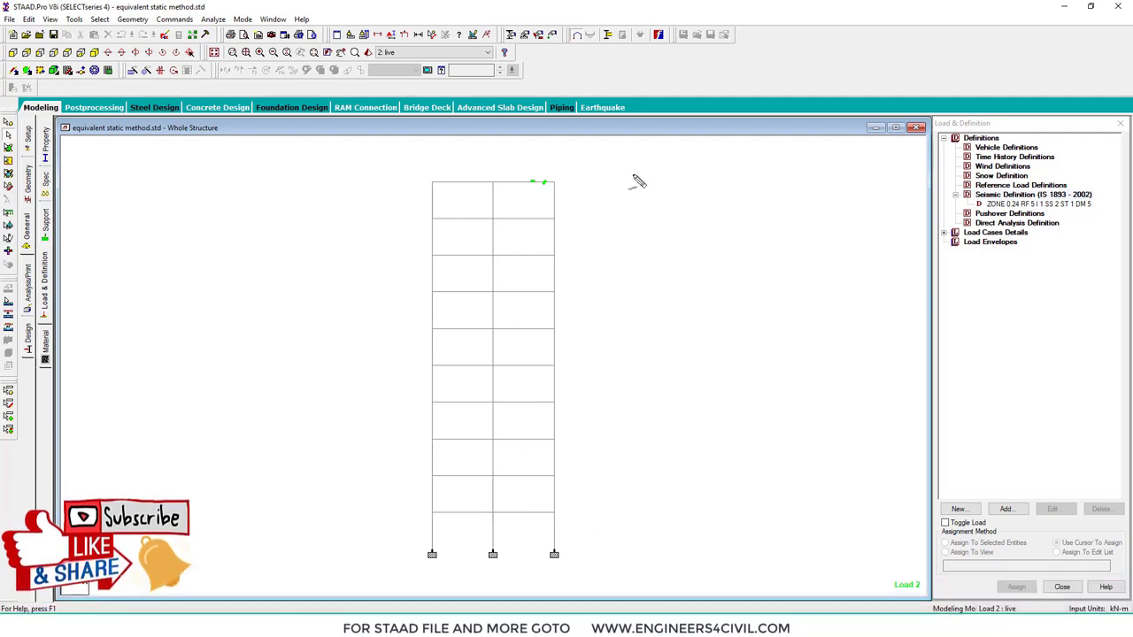
# - Drag-select several regions of the front-elevation frame, then clear the selection
pyautogui.moveTo(639, 183)
pyautogui.mouseDown()
pyautogui.moveTo(623, 211)
pyautogui.moveTo(654, 214)
pyautogui.moveTo(639, 207)
pyautogui.moveTo(640, 243)
pyautogui.moveTo(629, 247)
pyautogui.moveTo(645, 254)
pyautogui.moveTo(648, 242)
pyautogui.moveTo(633, 254)
pyautogui.moveTo(632, 286)
pyautogui.moveTo(652, 290)
pyautogui.moveTo(644, 277)
pyautogui.moveTo(650, 450)
pyautogui.mouseUp()
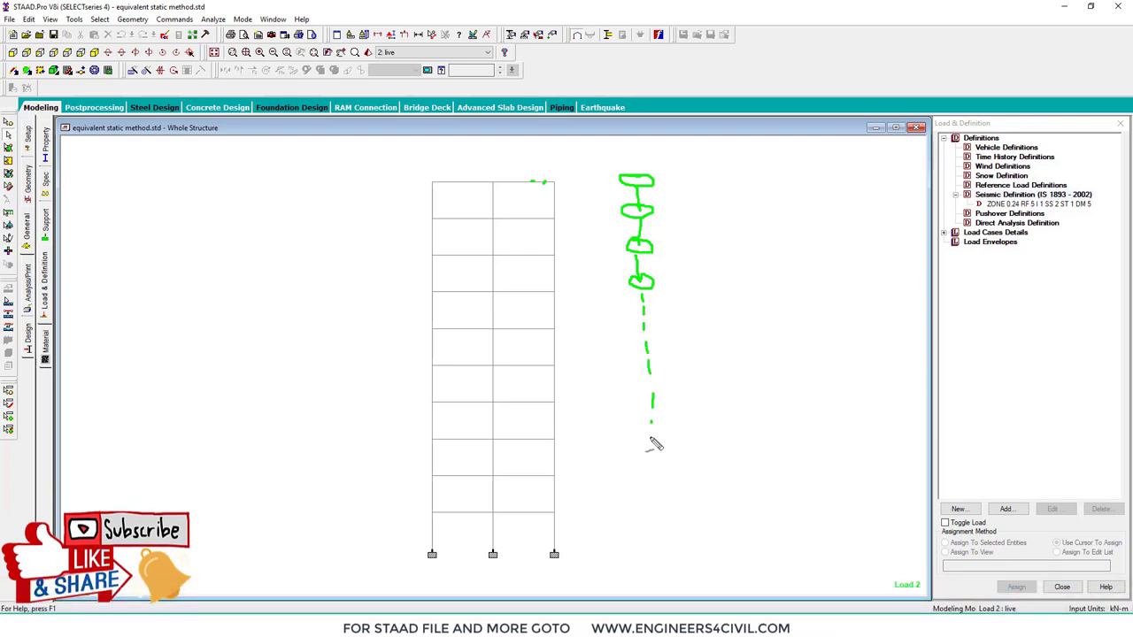
pyautogui.moveTo(661, 501); pyautogui.dragTo(660, 512)
pyautogui.click(665, 535)
pyautogui.moveTo(632, 553)
pyautogui.mouseDown()
pyautogui.moveTo(712, 553)
pyautogui.moveTo(672, 577)
pyautogui.mouseUp()
pyautogui.click(651, 564)
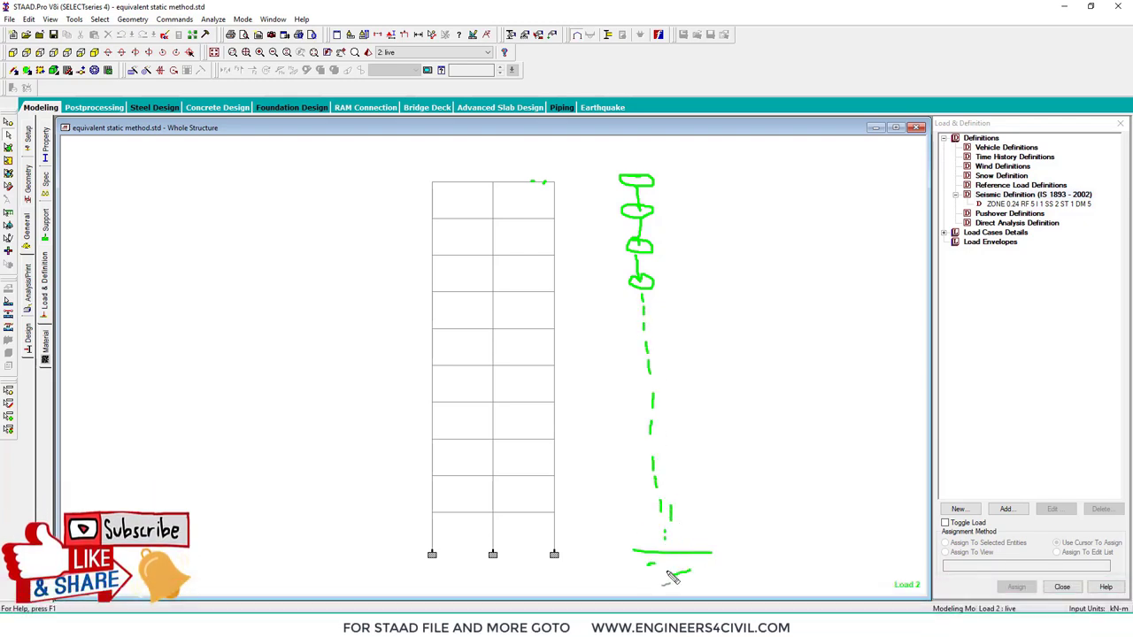
pyautogui.moveTo(664, 189)
pyautogui.mouseDown()
pyautogui.moveTo(687, 182)
pyautogui.moveTo(699, 200)
pyautogui.moveTo(682, 227)
pyautogui.moveTo(692, 228)
pyautogui.mouseUp()
pyautogui.moveTo(704, 215); pyautogui.dragTo(752, 235)
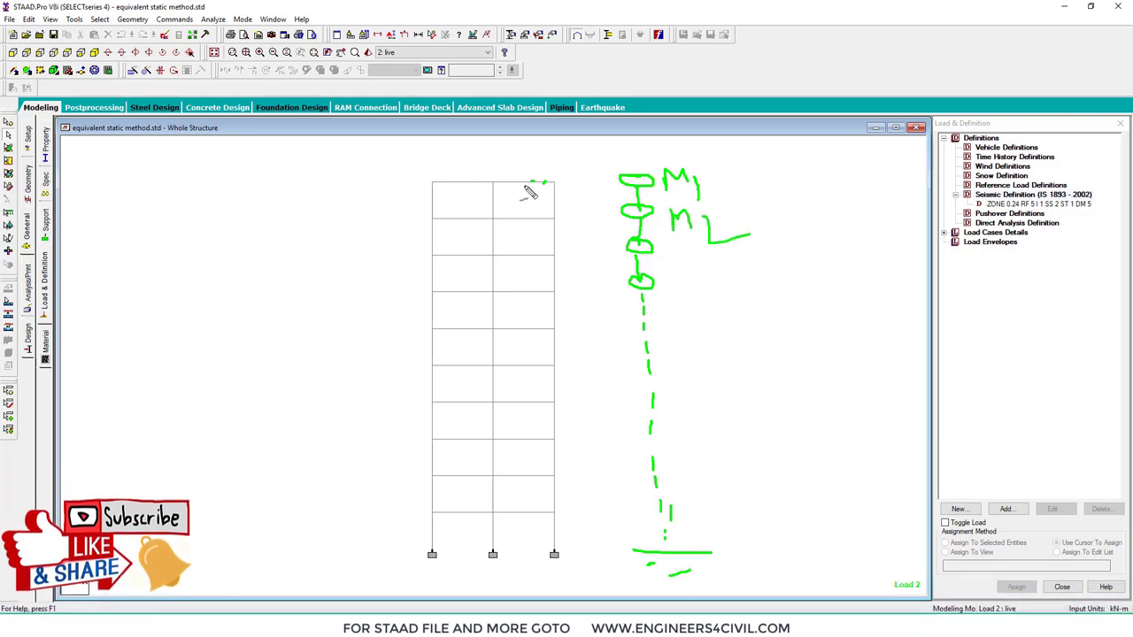
pyautogui.moveTo(529, 183); pyautogui.dragTo(554, 182)
pyautogui.moveTo(459, 188); pyautogui.dragTo(492, 171)
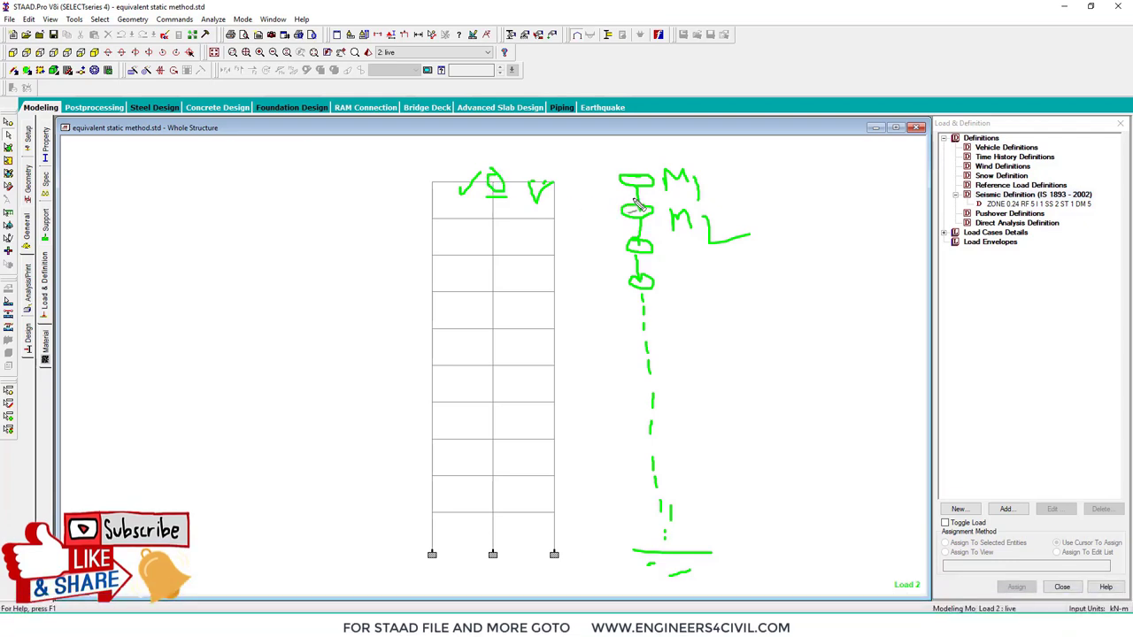
pyautogui.moveTo(591, 201)
pyautogui.mouseDown()
pyautogui.moveTo(591, 148)
pyautogui.moveTo(622, 142)
pyautogui.mouseUp()
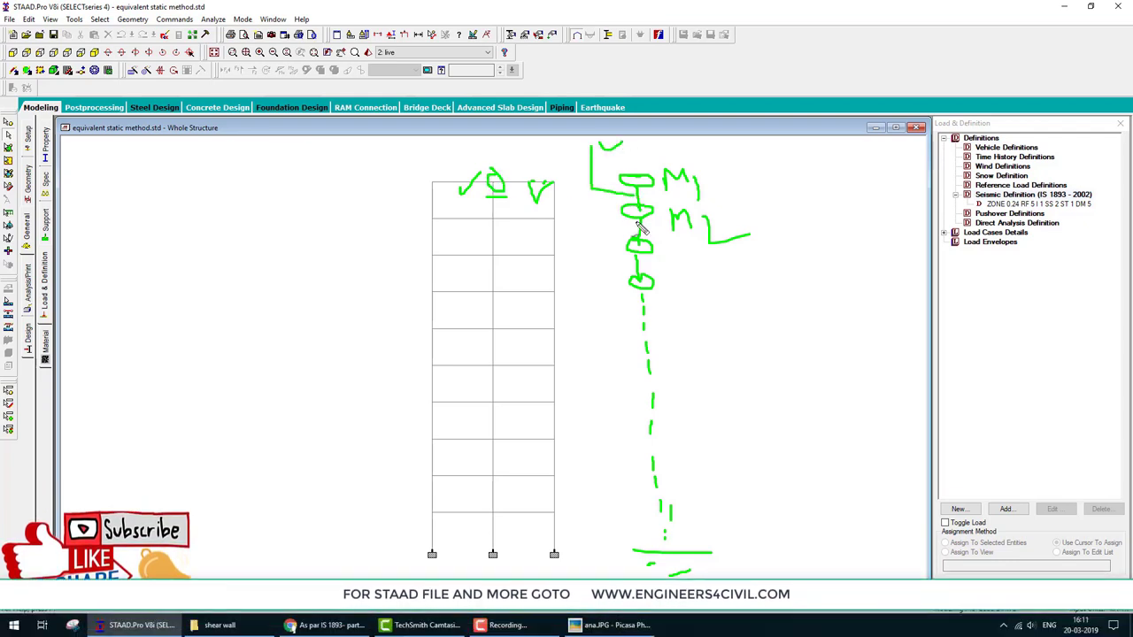
pyautogui.moveTo(636, 193)
pyautogui.mouseDown()
pyautogui.moveTo(632, 183)
pyautogui.moveTo(620, 219)
pyautogui.moveTo(587, 218)
pyautogui.moveTo(577, 251)
pyautogui.moveTo(611, 262)
pyautogui.mouseUp()
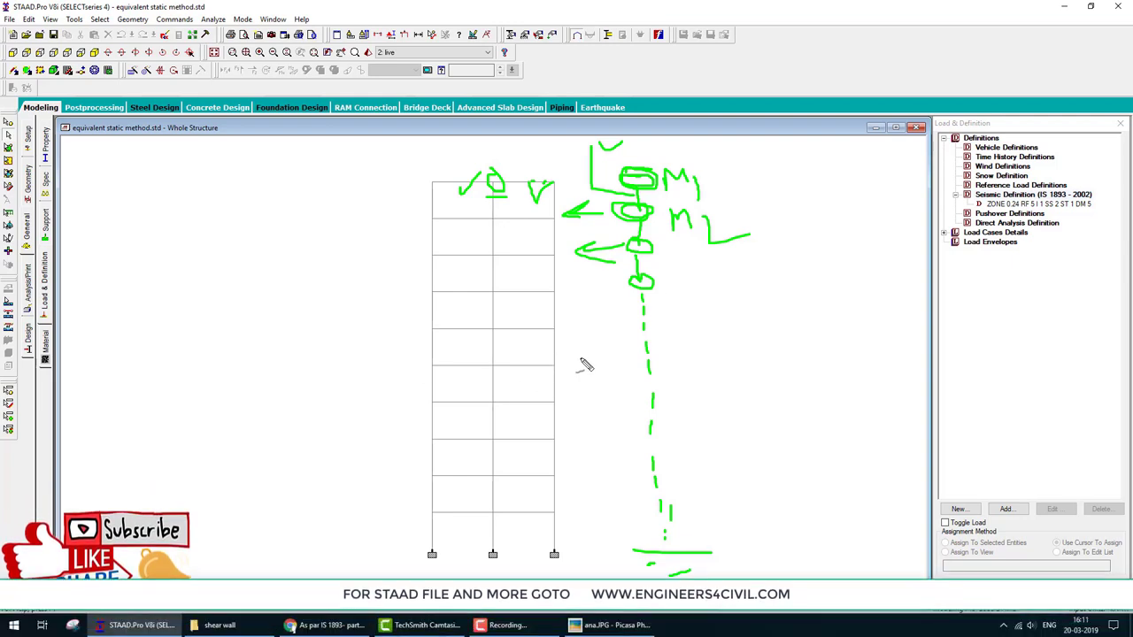
pyautogui.press('Escape')
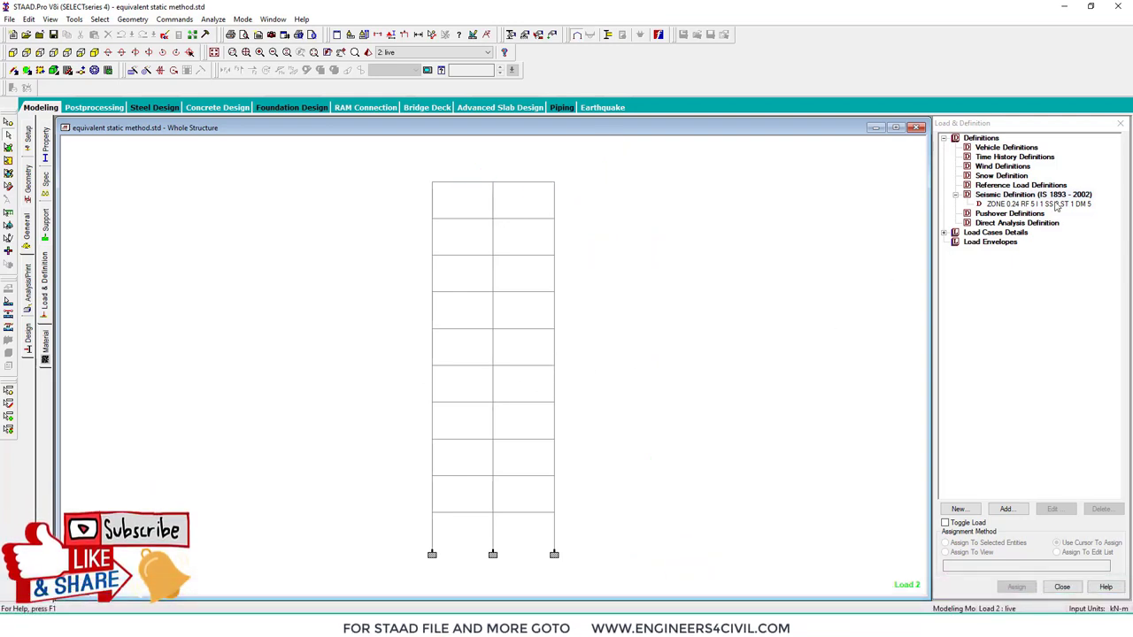
# - Expand Load Cases Details to list the dead case's self-weight, -6 kN/m and -3 kN/m² loads and live's -2.5 floor load
pyautogui.click(955, 233)
pyautogui.click(966, 241)
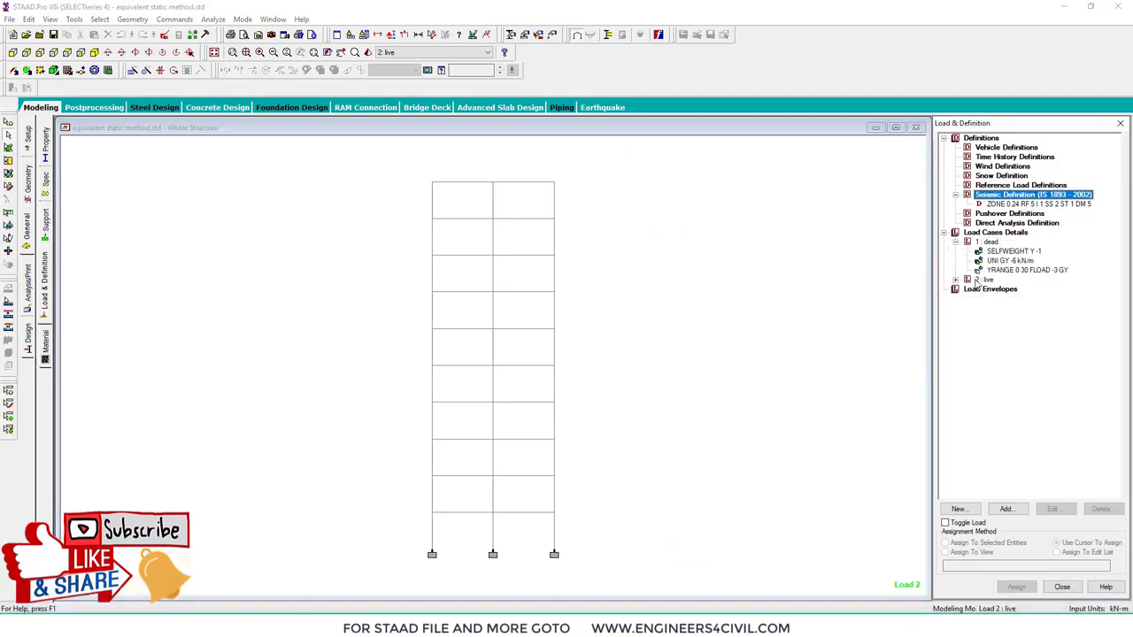
pyautogui.click(956, 280)
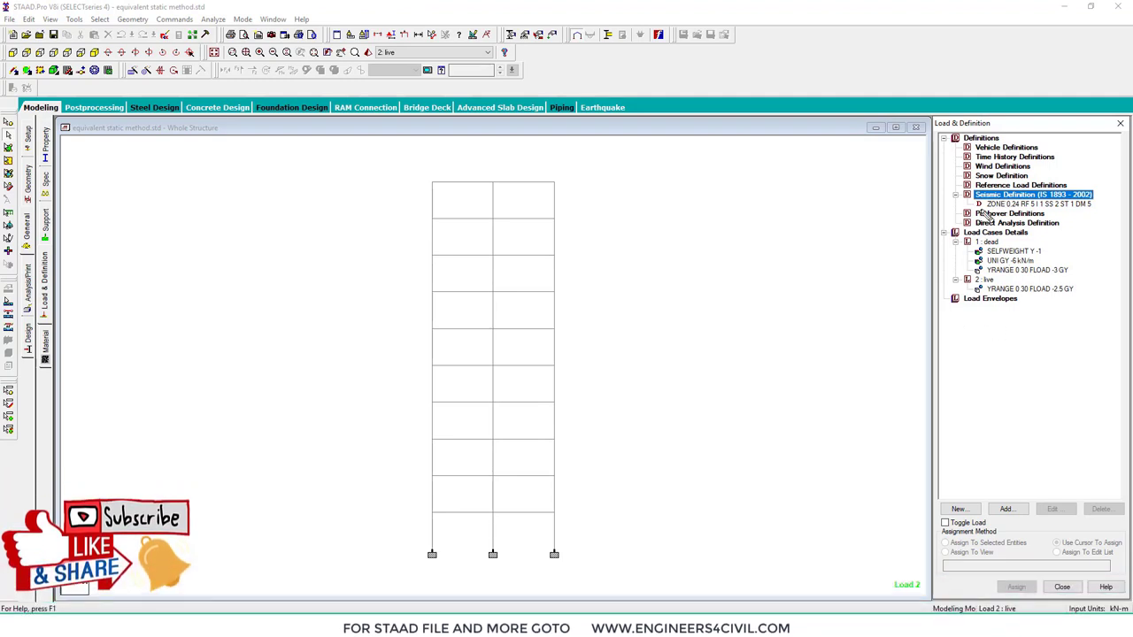
pyautogui.moveTo(982, 211)
pyautogui.mouseDown()
pyautogui.moveTo(903, 232)
pyautogui.moveTo(945, 248)
pyautogui.moveTo(954, 301)
pyautogui.moveTo(945, 250)
pyautogui.mouseUp()
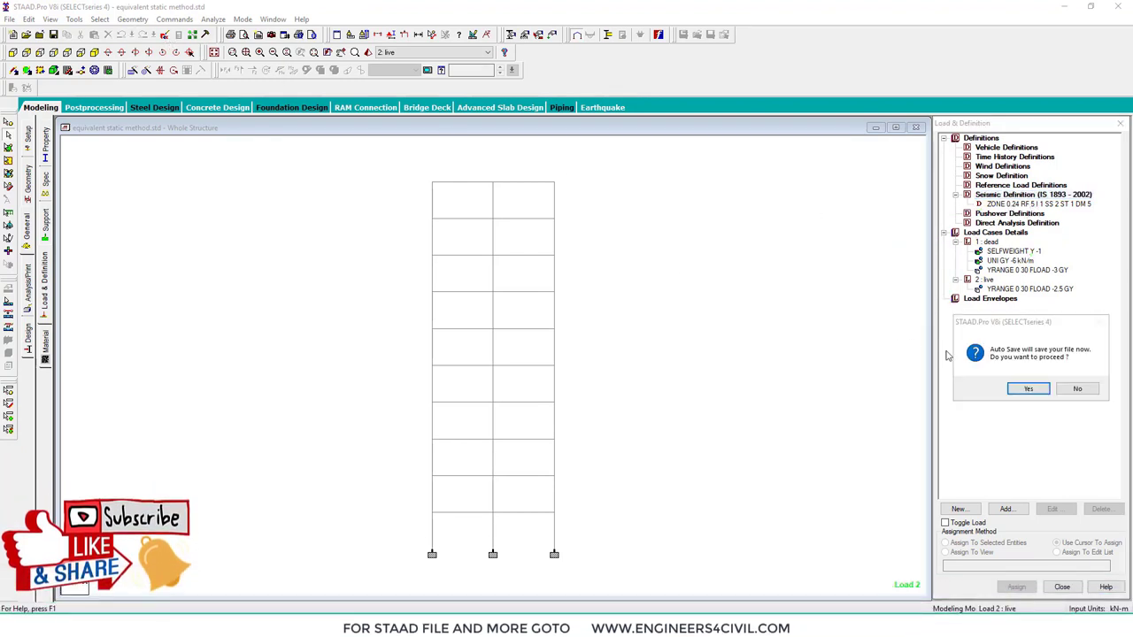
# - Save the model and, in STAAD Editor, insert blank lines after ZONE and after the dead case
pyautogui.click(1026, 388)
pyautogui.click(494, 328)
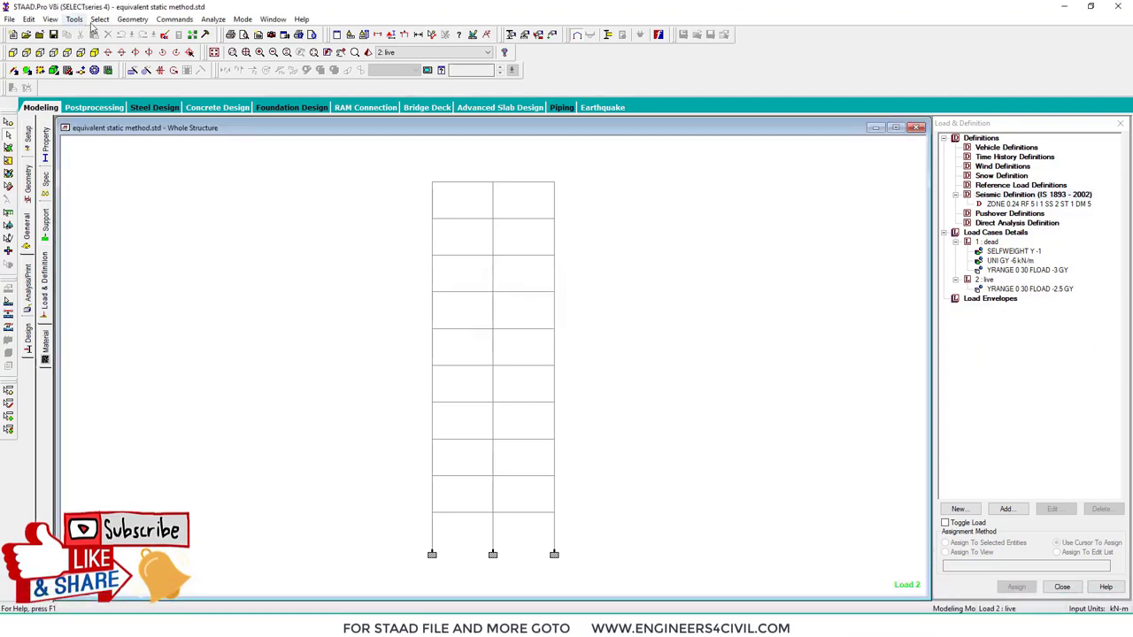
pyautogui.scroll(-20, 375, 303)
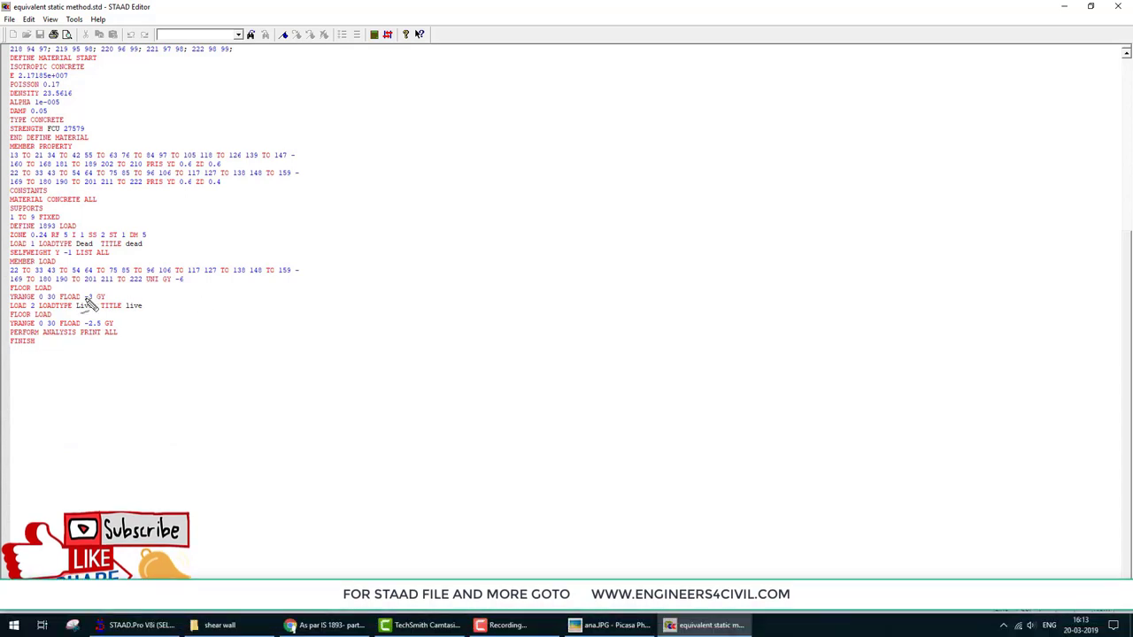
pyautogui.moveTo(152, 237); pyautogui.dragTo(279, 237)
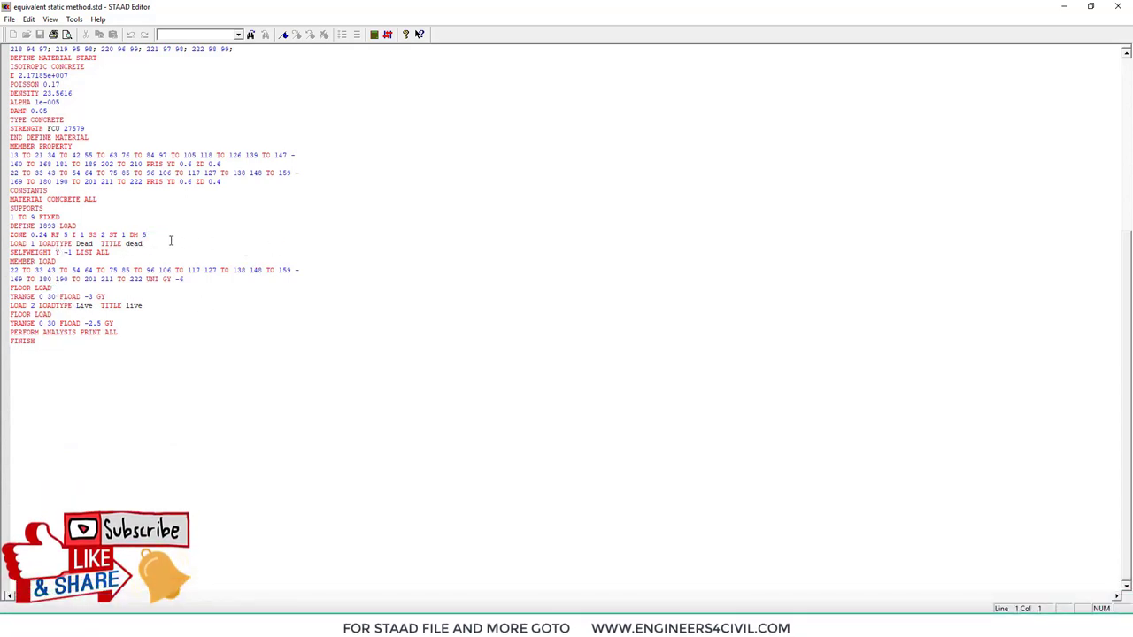
pyautogui.press('Return')
pyautogui.press('Return')
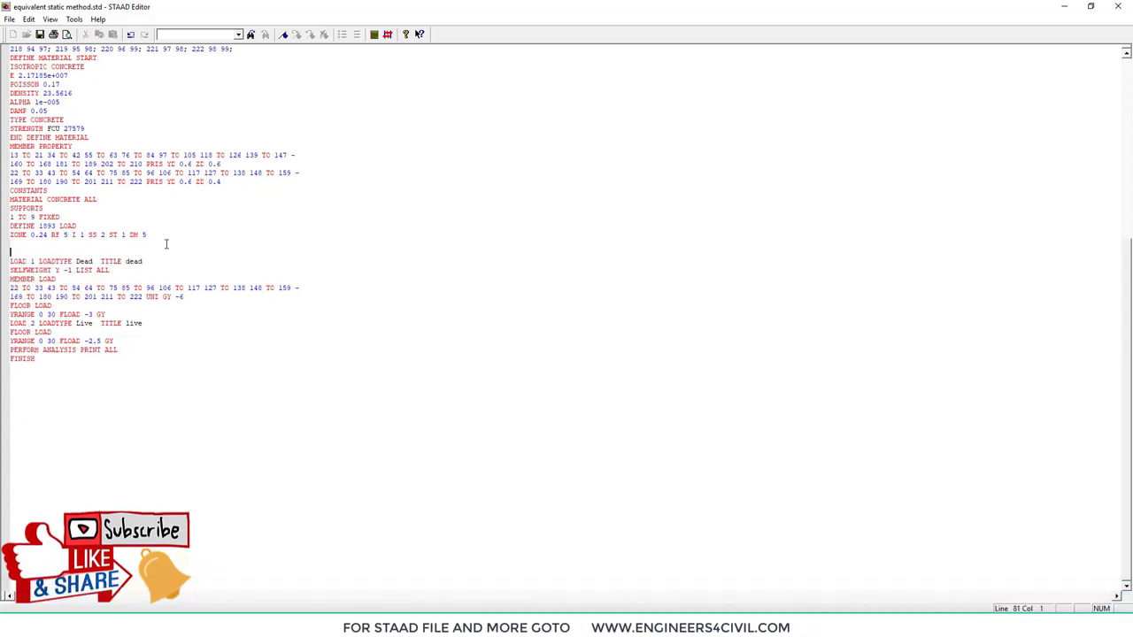
pyautogui.click(155, 315)
pyautogui.press('Return')
pyautogui.press('Return')
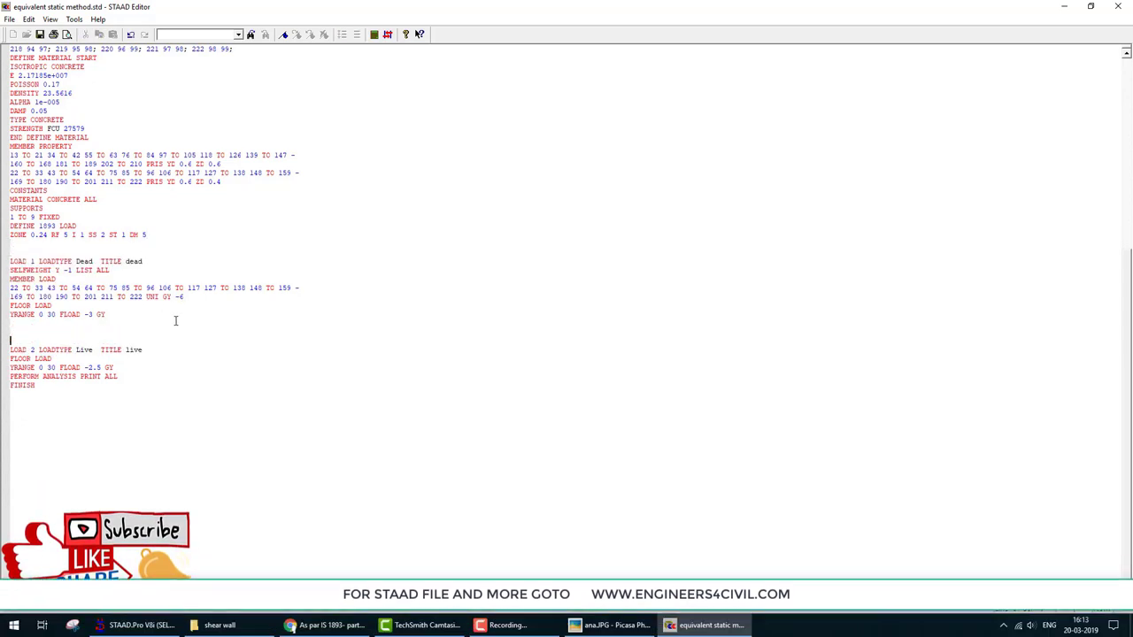
# - Add more blank lines below ZONE and select the dead load commands from SELFWEIGHT to YRANGE
pyautogui.click(169, 251)
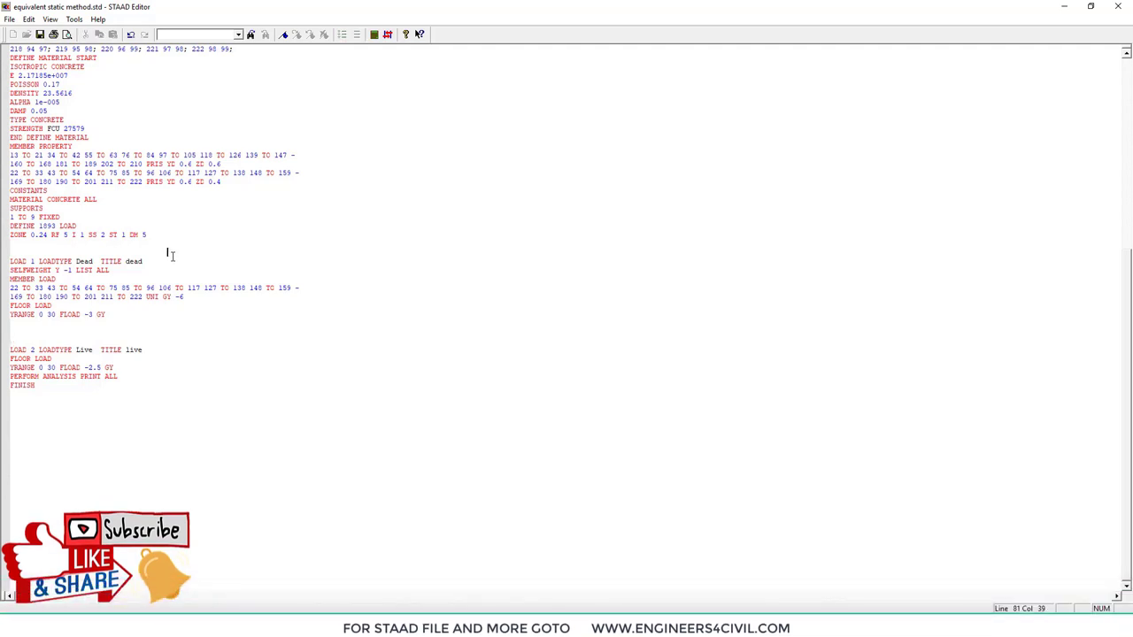
pyautogui.press('Return')
pyautogui.press('Return')
pyautogui.press('Return')
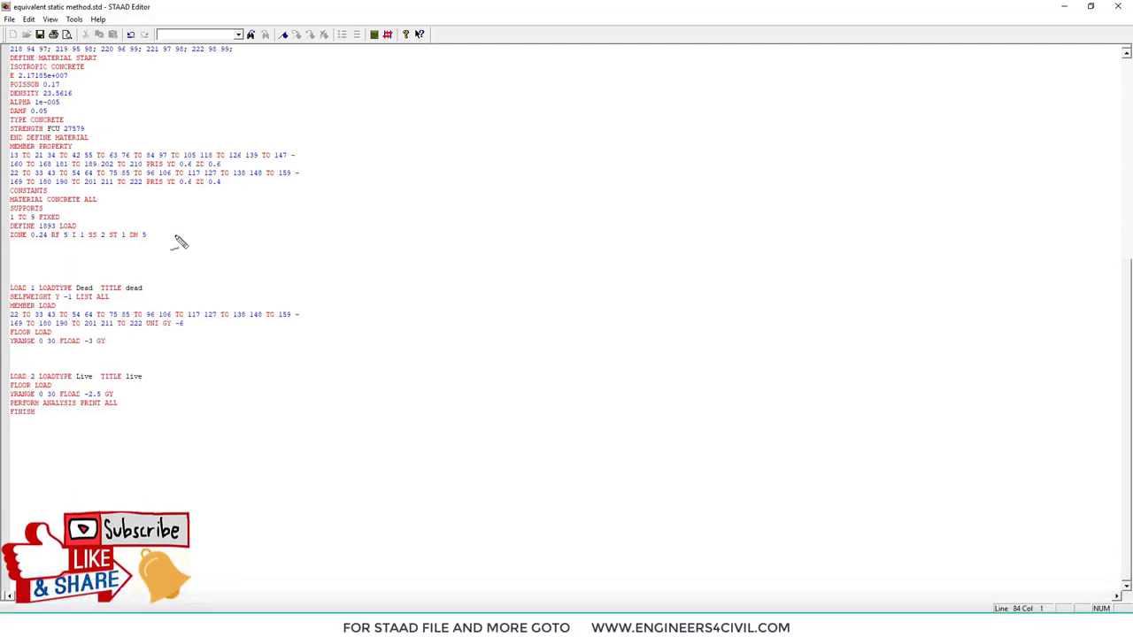
pyautogui.moveTo(157, 237); pyautogui.dragTo(280, 234)
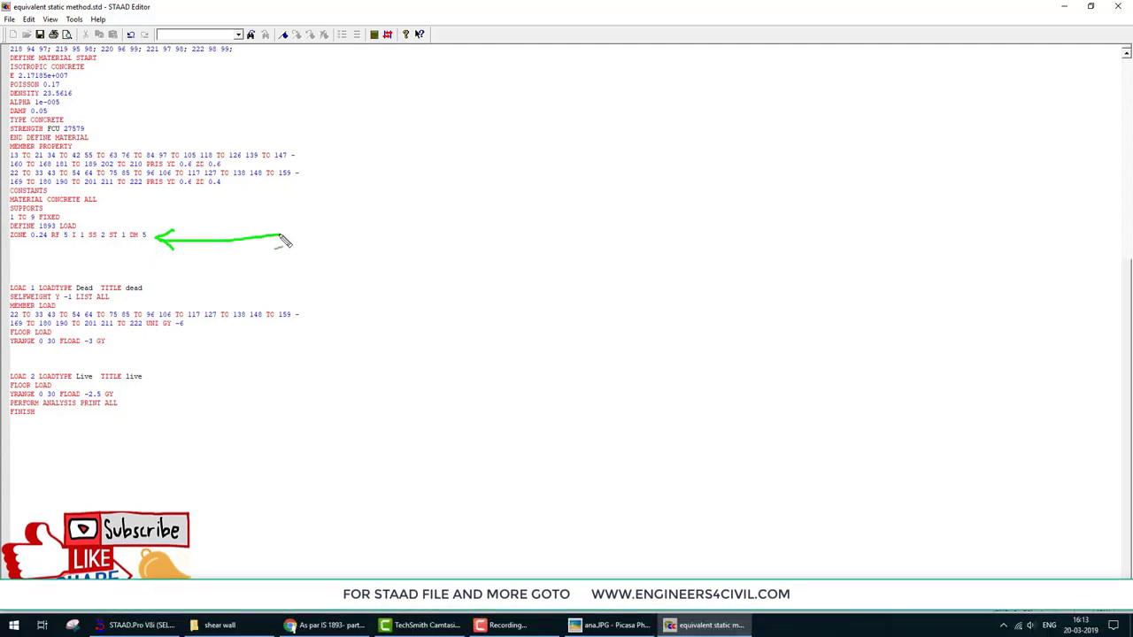
pyautogui.moveTo(141, 298)
pyautogui.mouseDown()
pyautogui.moveTo(301, 300)
pyautogui.moveTo(308, 331)
pyautogui.moveTo(137, 341)
pyautogui.mouseUp()
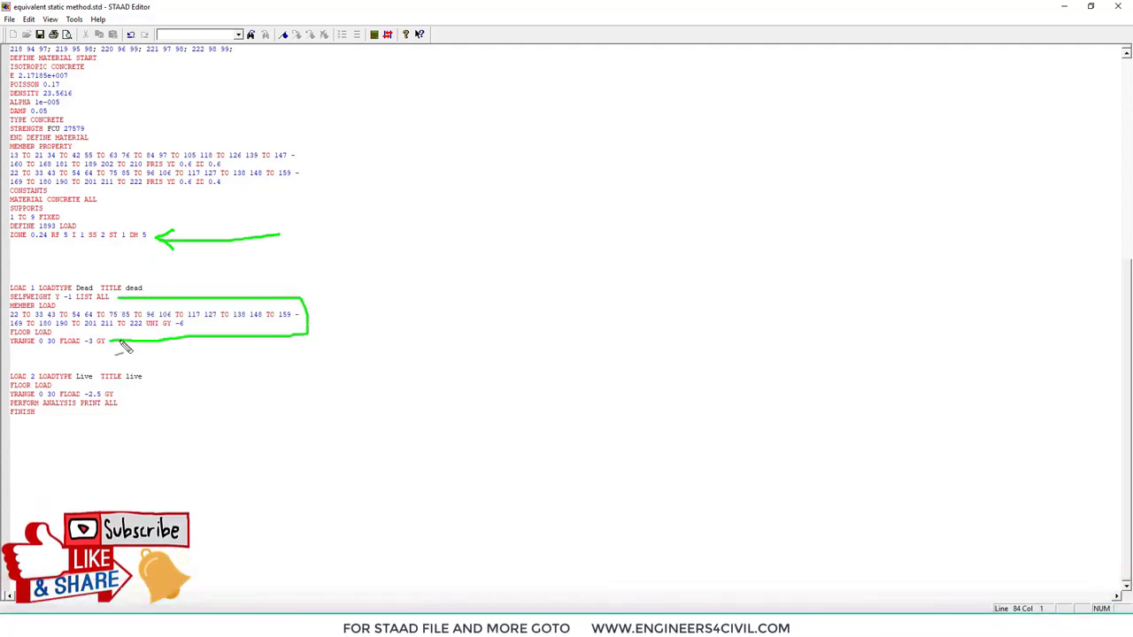
pyautogui.moveTo(357, 307)
pyautogui.mouseDown()
pyautogui.moveTo(239, 258)
pyautogui.moveTo(107, 256)
pyautogui.moveTo(129, 262)
pyautogui.mouseUp()
pyautogui.moveTo(107, 385)
pyautogui.mouseDown()
pyautogui.moveTo(151, 384)
pyautogui.moveTo(151, 419)
pyautogui.moveTo(104, 419)
pyautogui.moveTo(374, 376)
pyautogui.moveTo(436, 319)
pyautogui.moveTo(391, 273)
pyautogui.moveTo(389, 282)
pyautogui.moveTo(155, 273)
pyautogui.mouseUp()
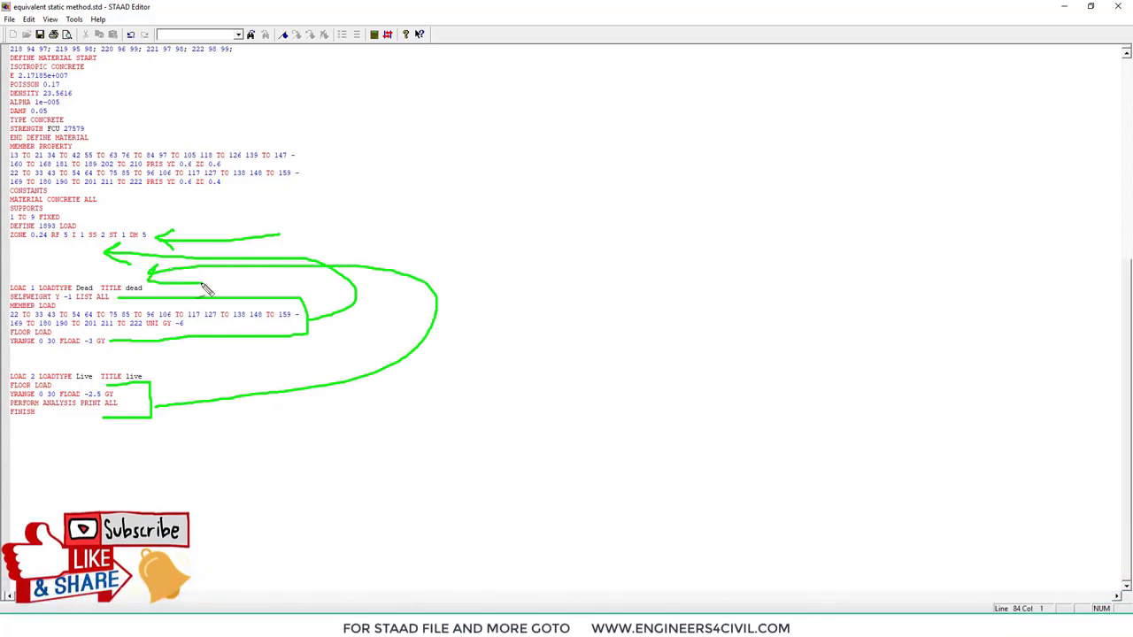
pyautogui.press('Escape')
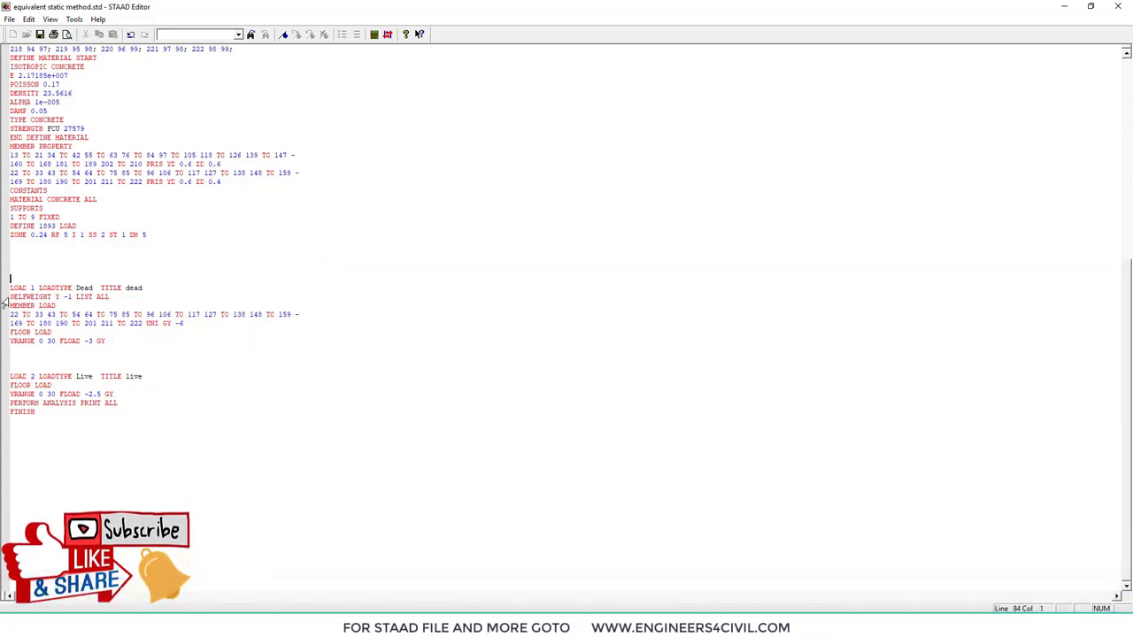
pyautogui.moveTo(11, 297); pyautogui.dragTo(106, 341)
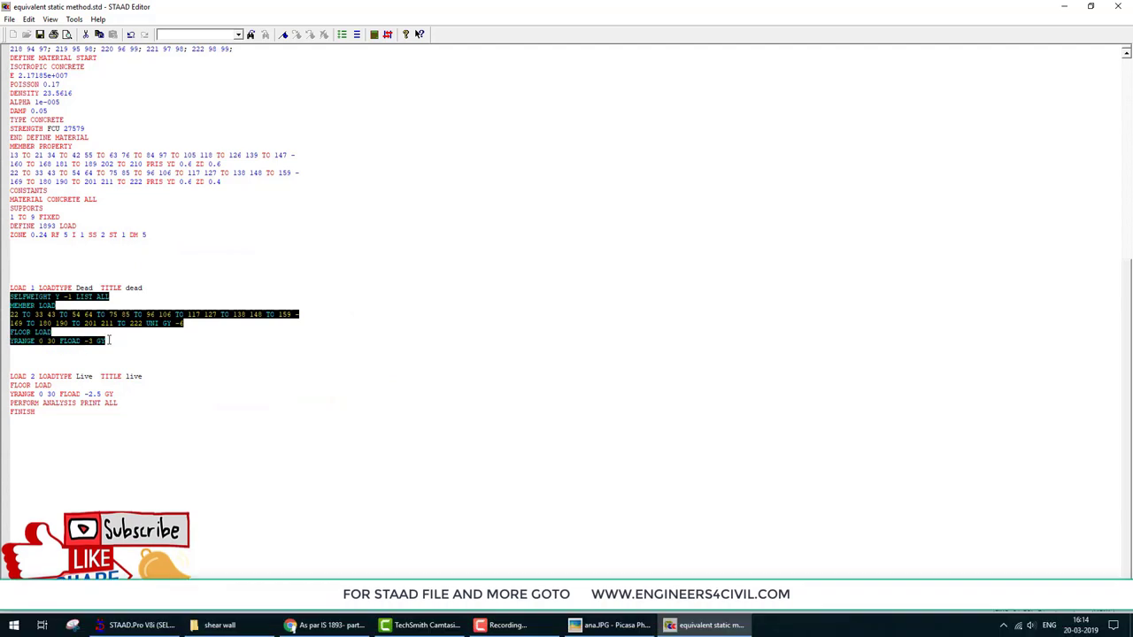
# - Copy the dead load lines (SELFWEIGHT and MEMBER LOAD) below the ZONE line
pyautogui.hotkey('ctrl', 'c')
pyautogui.click(21, 244)
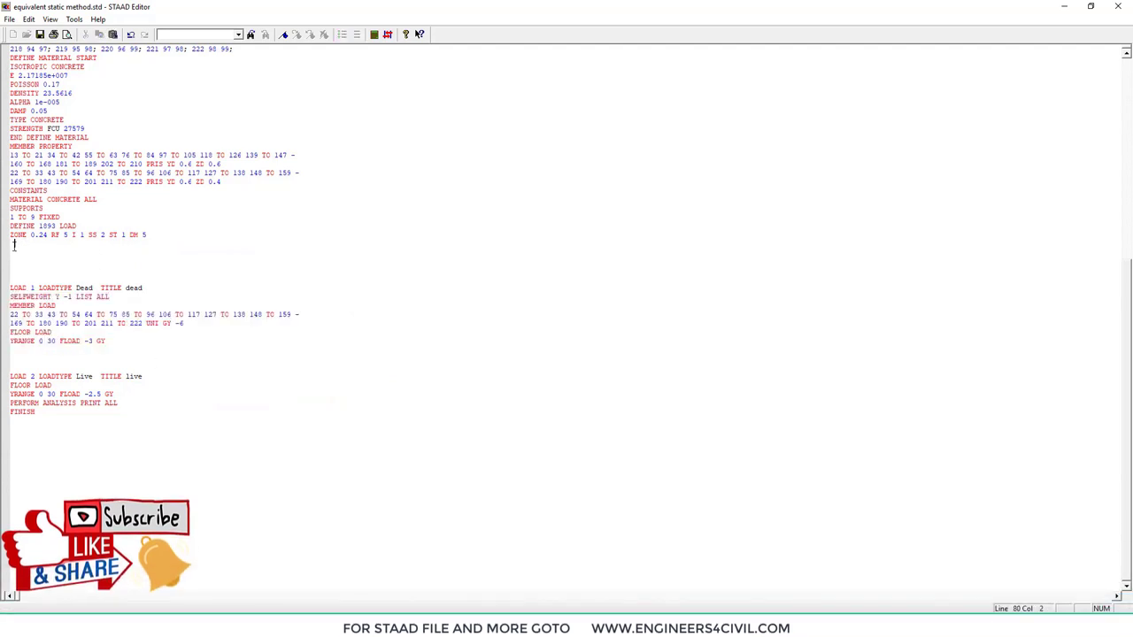
pyautogui.hotkey('ctrl', 'v')
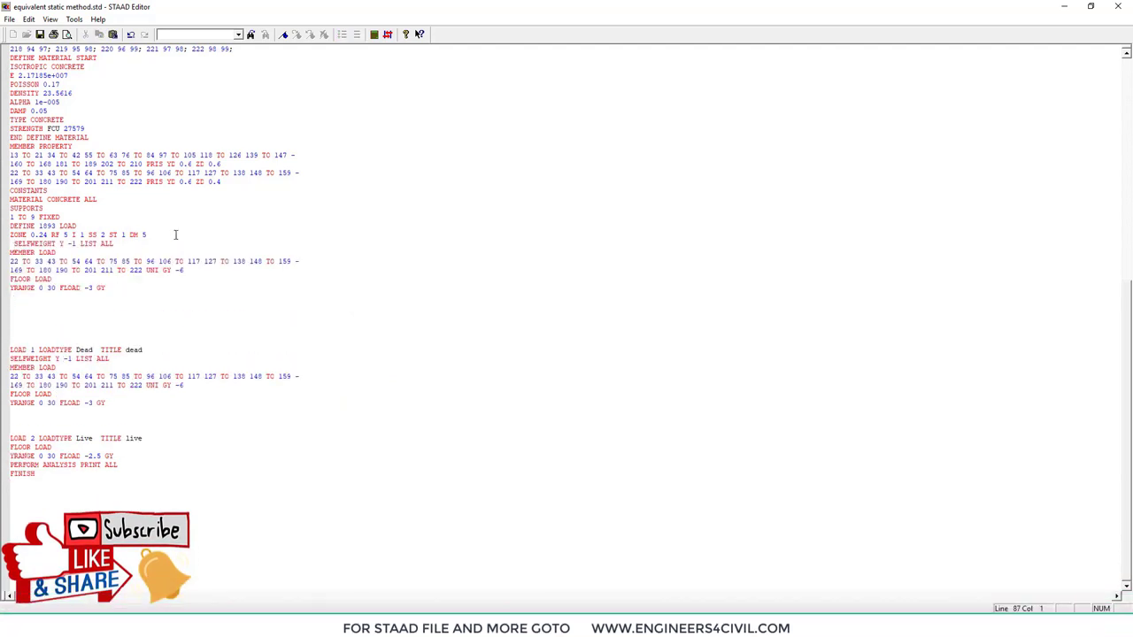
pyautogui.click(175, 235)
pyautogui.press('Return')
pyautogui.press('Return')
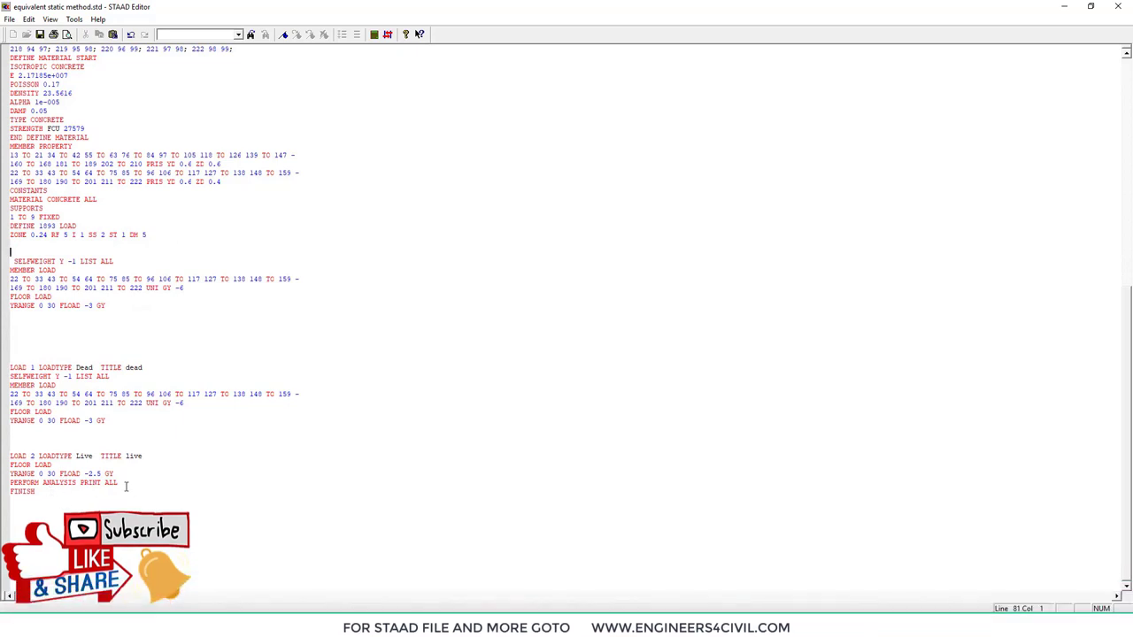
# - Copy the live floor load lines into the ZONE block beneath the dead load entries
pyautogui.moveTo(113, 476); pyautogui.dragTo(10, 463)
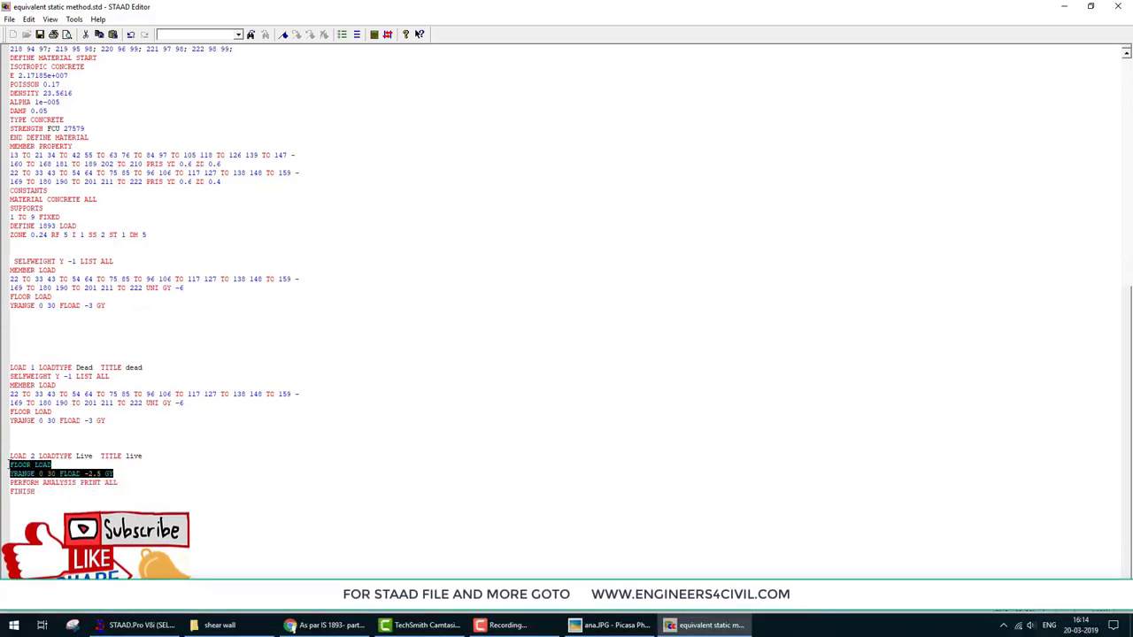
pyautogui.hotkey('ctrl', 'c')
pyautogui.click(118, 309)
pyautogui.press('Return')
pyautogui.press('Return')
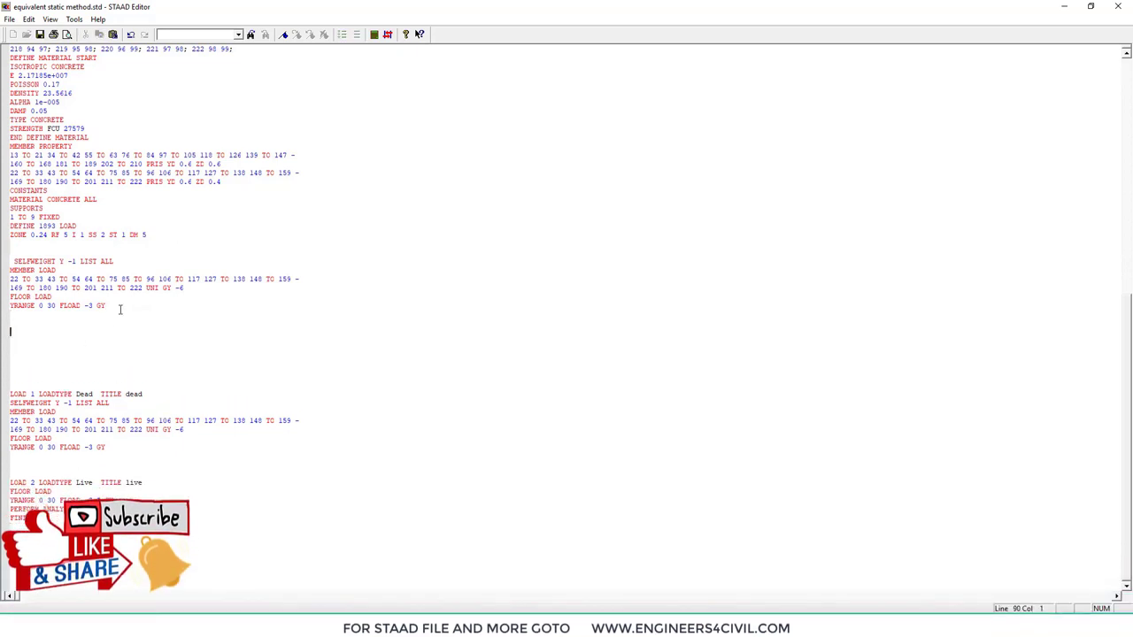
pyautogui.press('Return')
pyautogui.hotkey('ctrl', 'v')
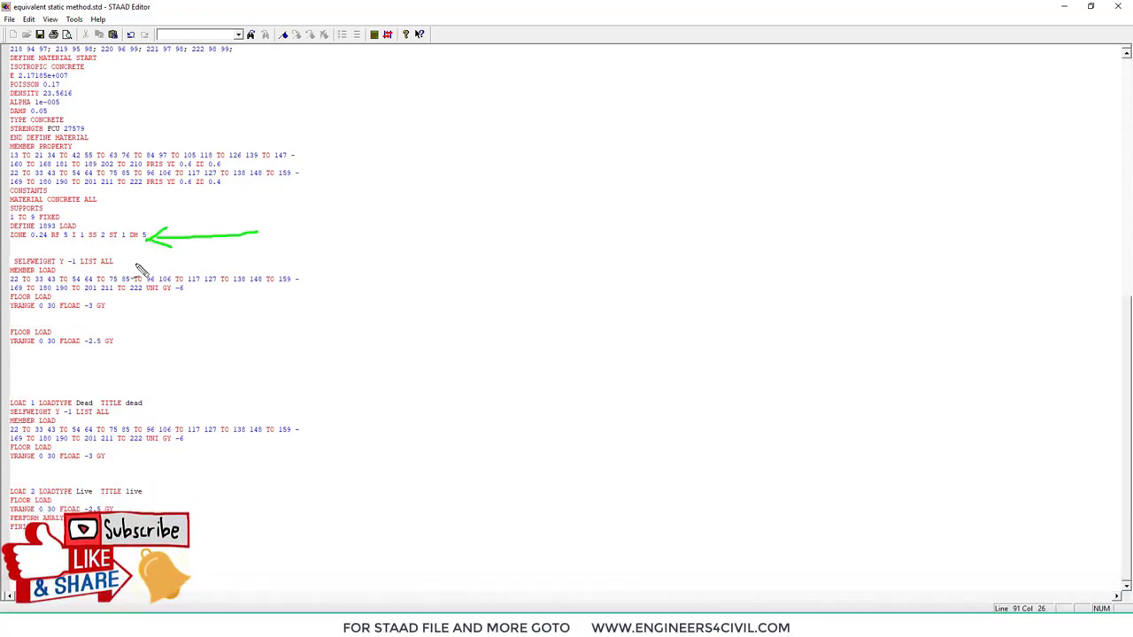
# - Bracket the copied blocks on screen and label them DL and LL
pyautogui.moveTo(320, 262)
pyautogui.mouseDown()
pyautogui.moveTo(331, 313)
pyautogui.moveTo(130, 333)
pyautogui.moveTo(157, 372)
pyautogui.mouseUp()
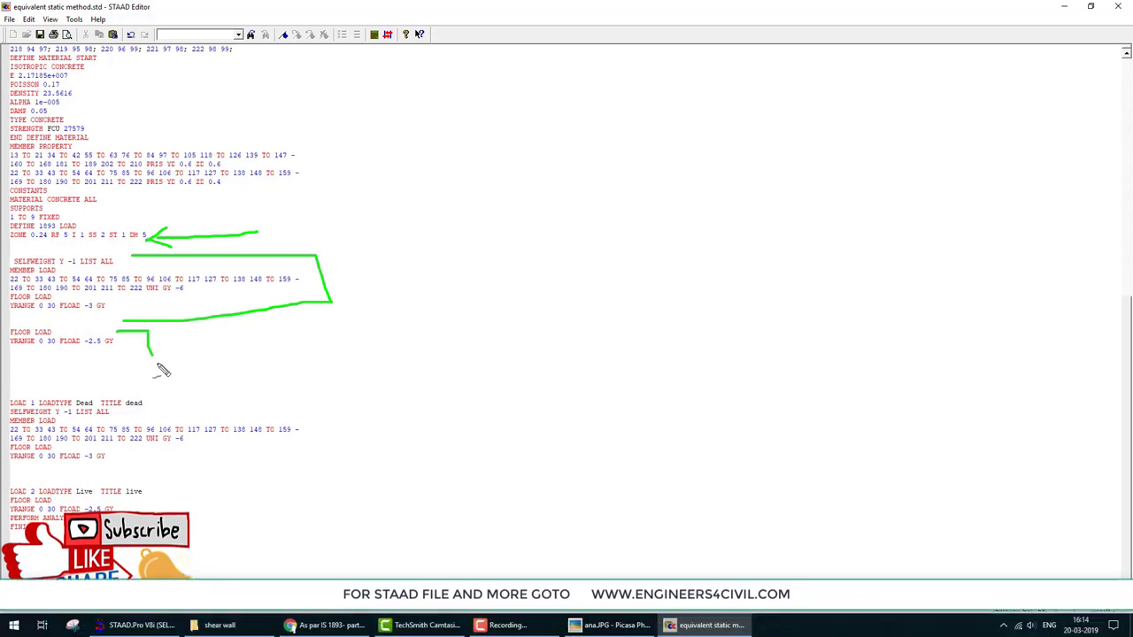
pyautogui.moveTo(355, 265)
pyautogui.mouseDown()
pyautogui.moveTo(367, 296)
pyautogui.moveTo(384, 299)
pyautogui.mouseUp()
pyautogui.moveTo(395, 266); pyautogui.dragTo(436, 288)
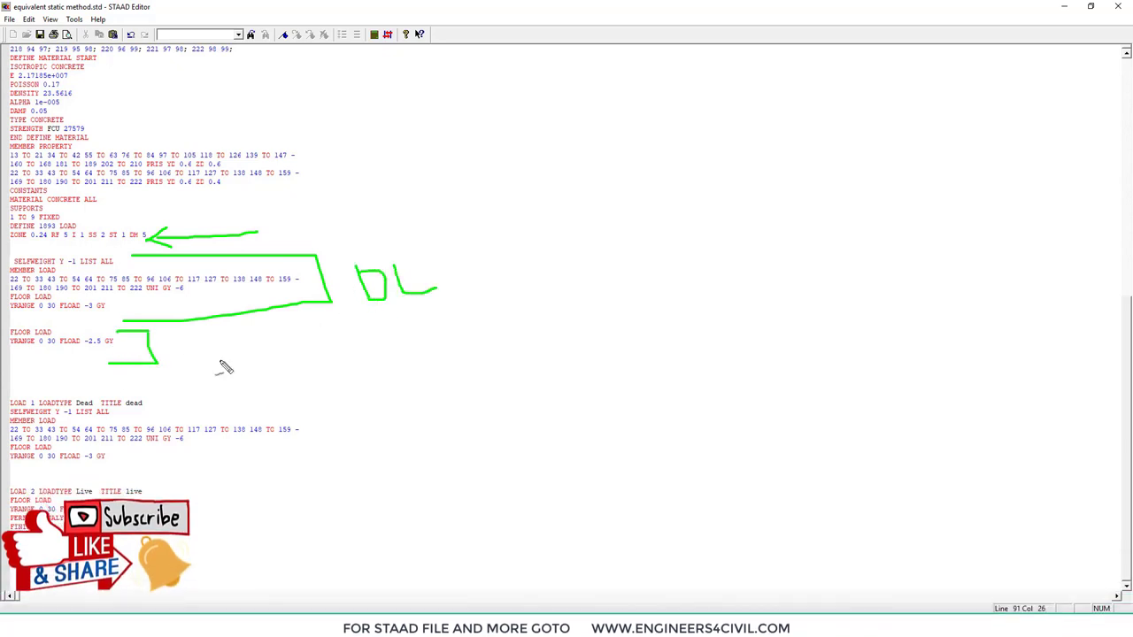
pyautogui.moveTo(181, 354)
pyautogui.mouseDown()
pyautogui.moveTo(191, 389)
pyautogui.moveTo(222, 377)
pyautogui.moveTo(319, 372)
pyautogui.mouseUp()
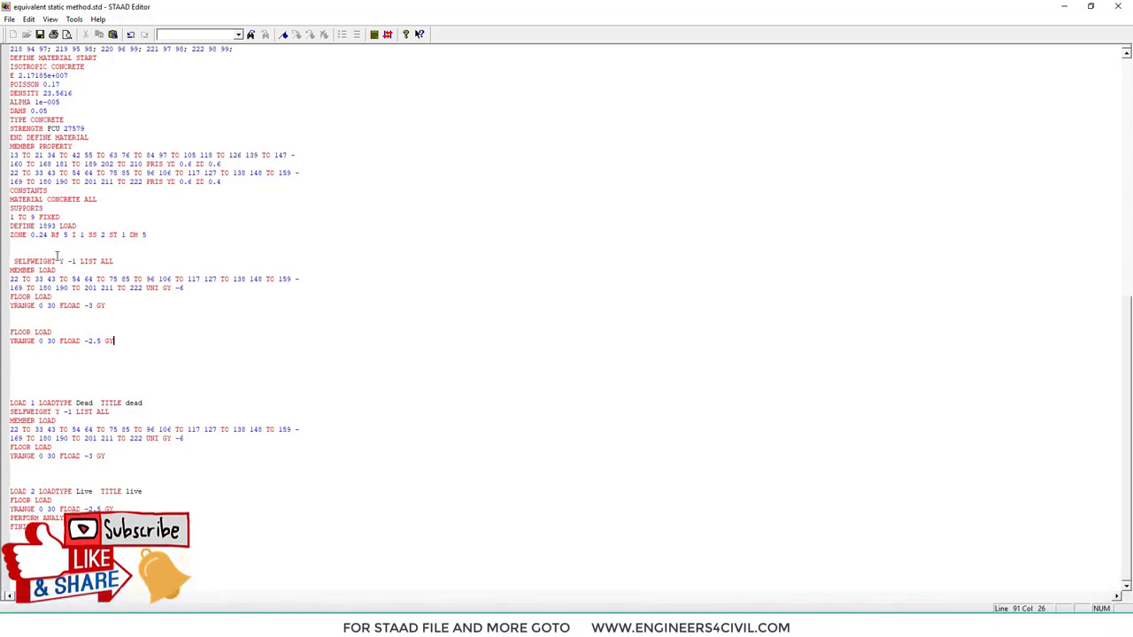
# - Delete the Y/GY directions and minus signs from the SELFWEIGHT, MEMBER and FLOAD lines
pyautogui.moveTo(60, 261); pyautogui.dragTo(72, 261)
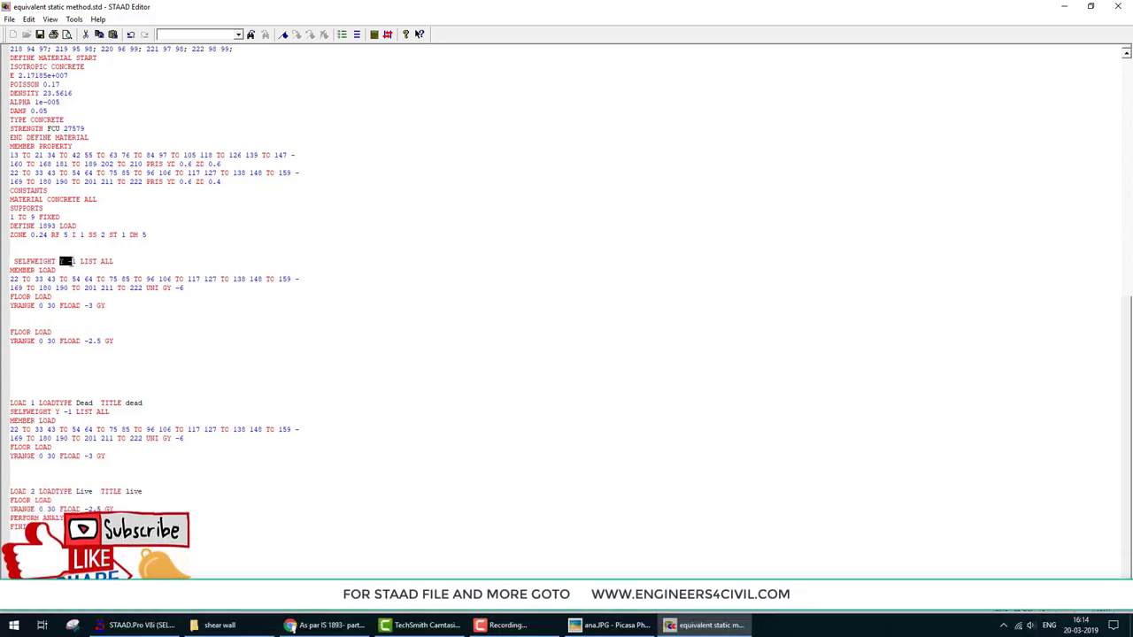
pyautogui.press('Delete')
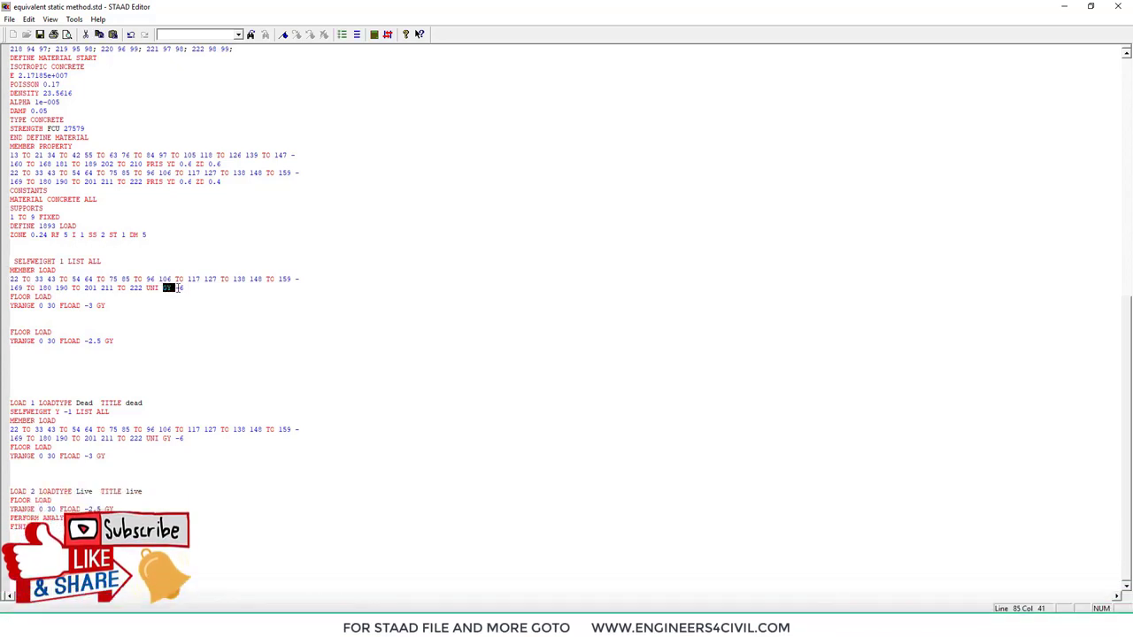
pyautogui.press('Delete')
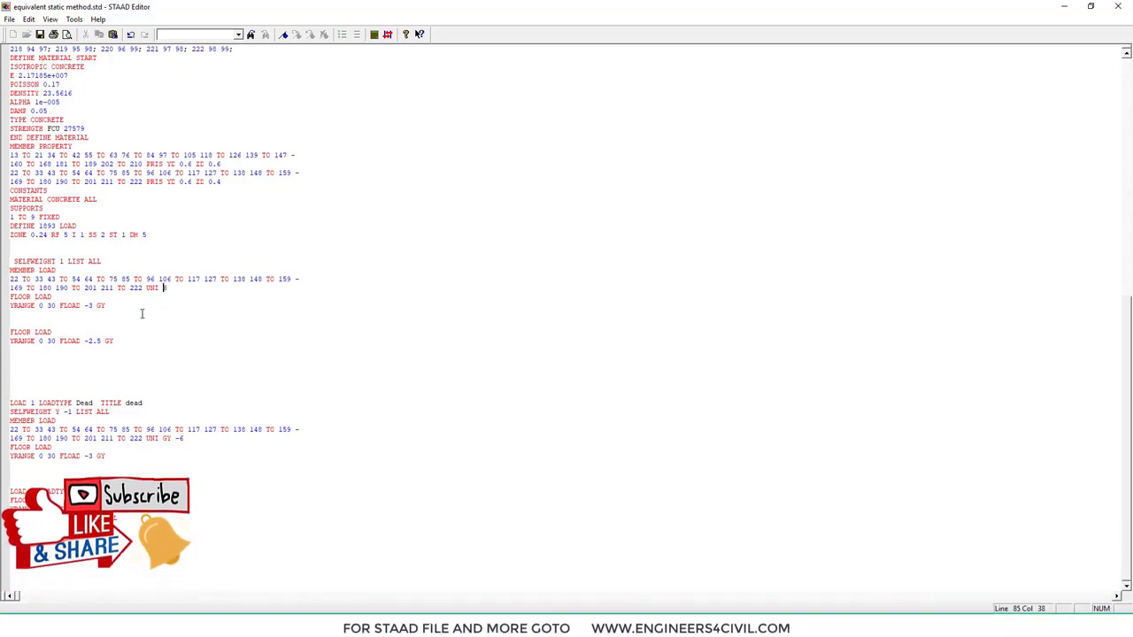
pyautogui.click(86, 306)
pyautogui.press('Delete')
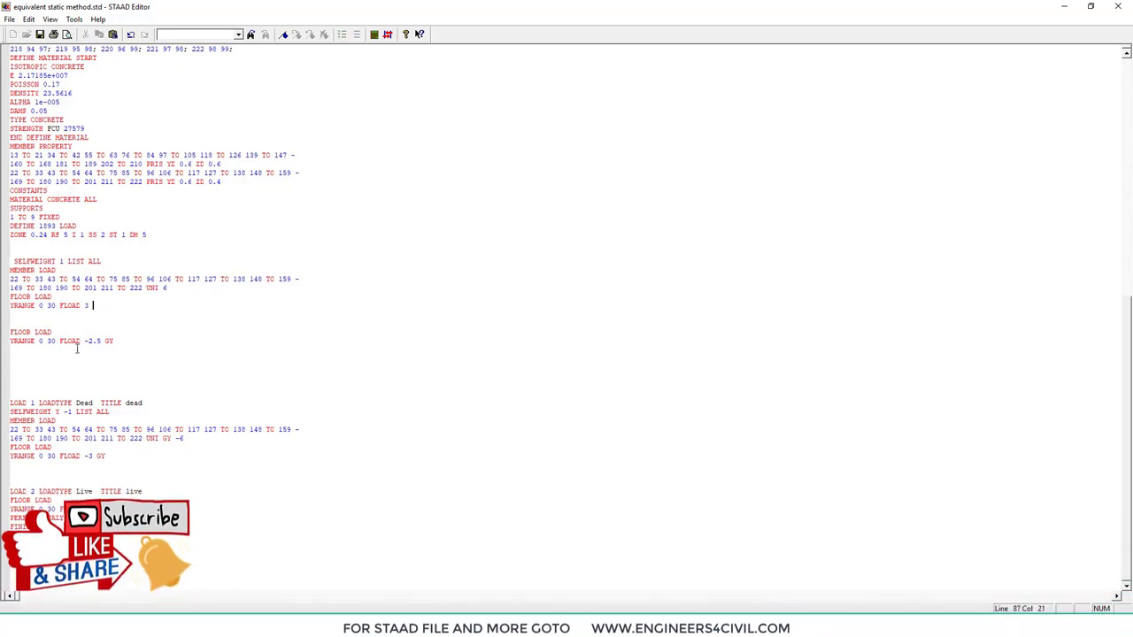
pyautogui.click(83, 341)
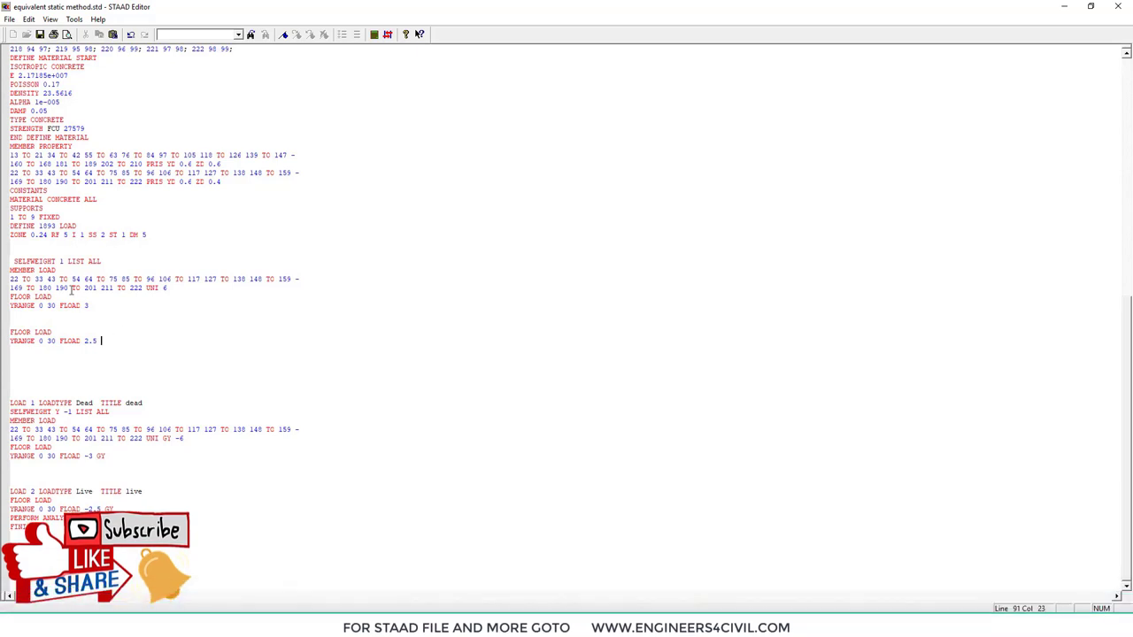
# - Change LOAD to WEIGHT in the MEMBER and FLOOR entries
pyautogui.moveTo(39, 269); pyautogui.dragTo(66, 268)
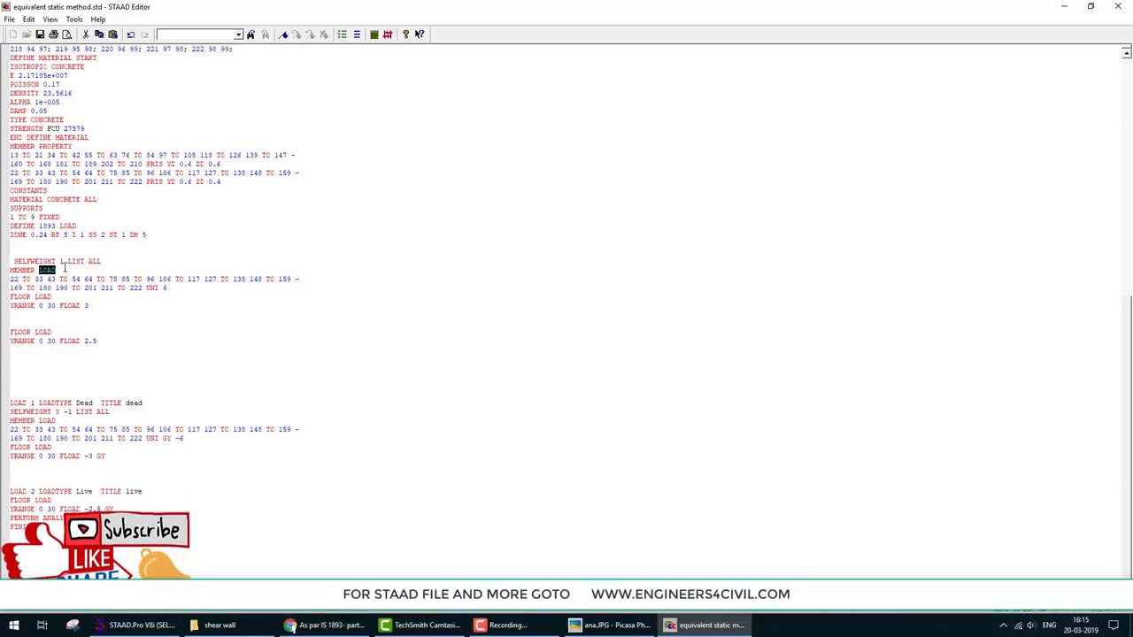
pyautogui.write('weight')
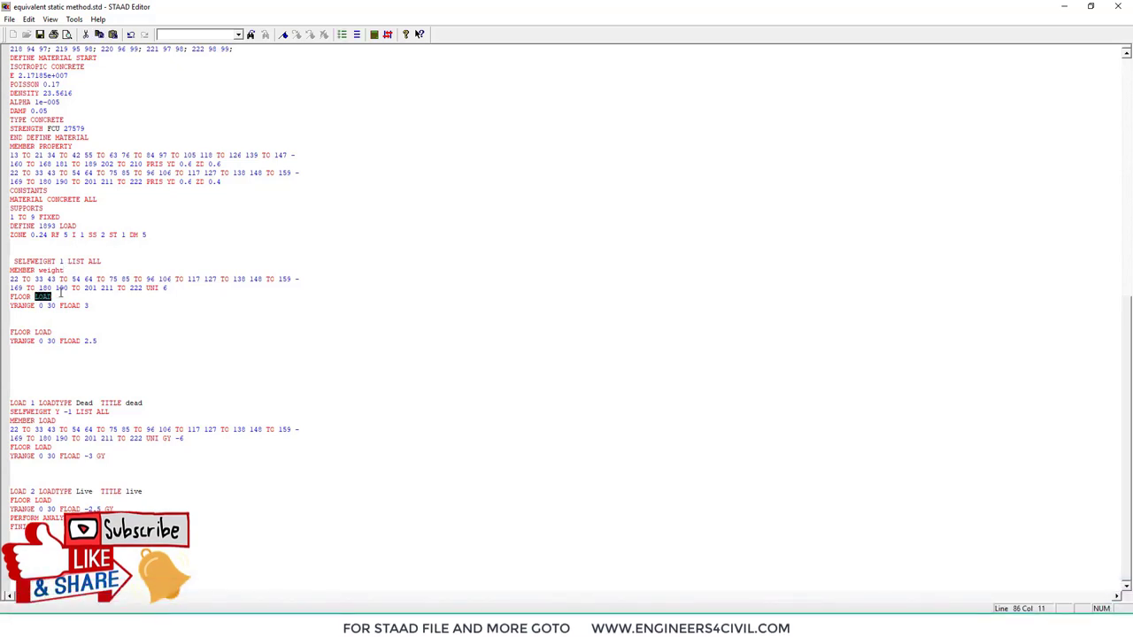
pyautogui.write('ght')
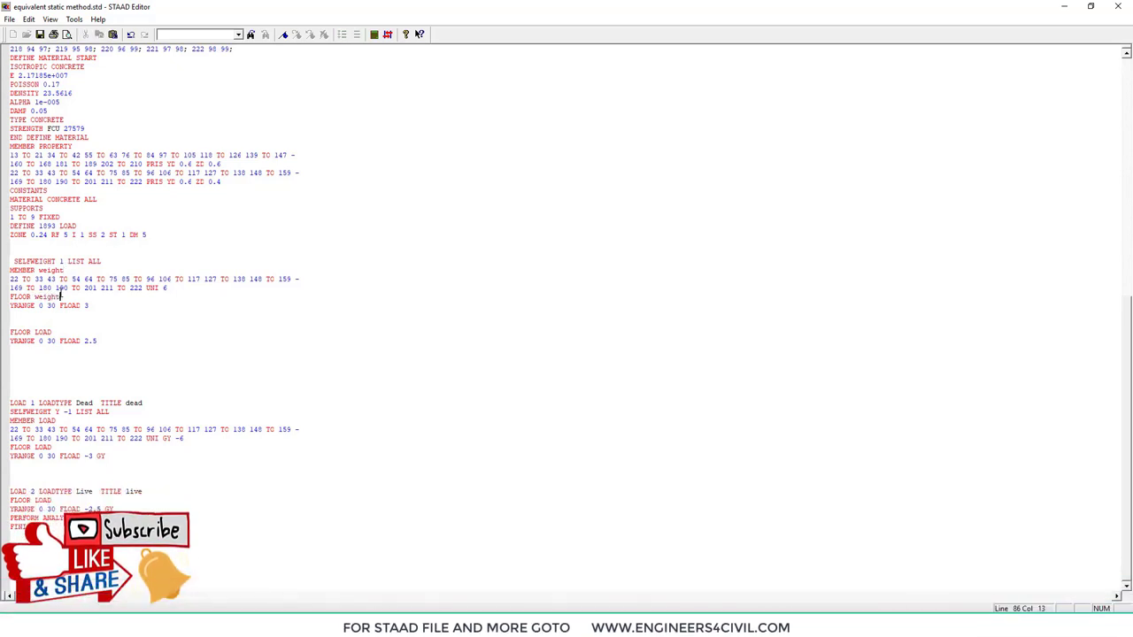
pyautogui.doubleClick(43, 332)
pyautogui.write('w')
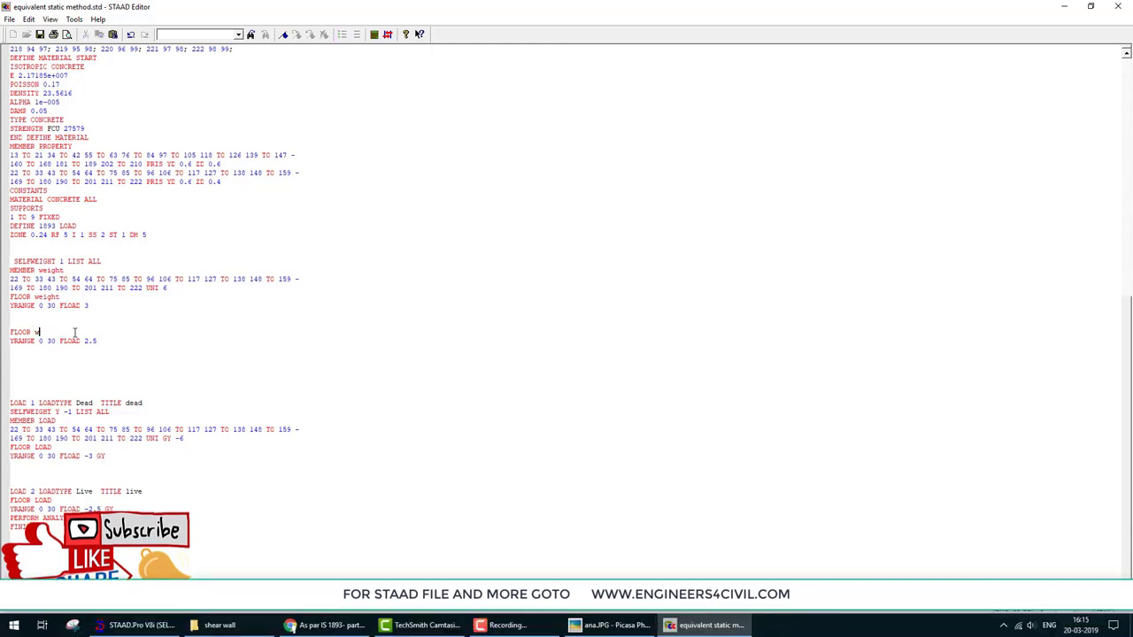
pyautogui.write('eight')
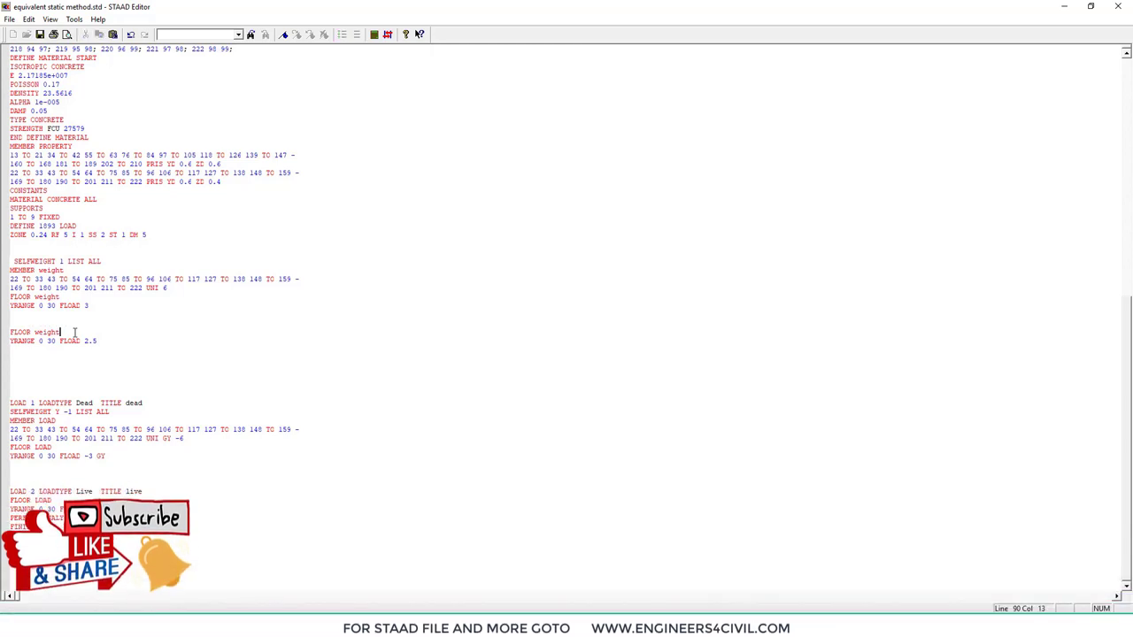
pyautogui.click(87, 341)
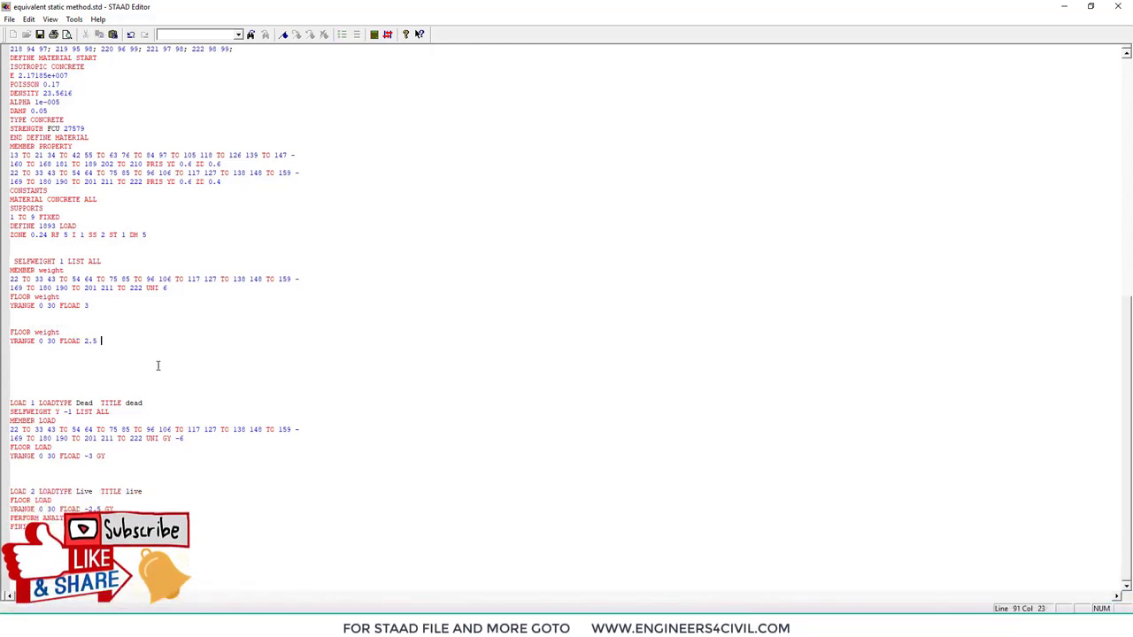
# - Use Windows Calculator to get 25% of the 2.5 floor load (0.625), then select 2.5 in the editor
pyautogui.press('super')
pyautogui.write('calc')
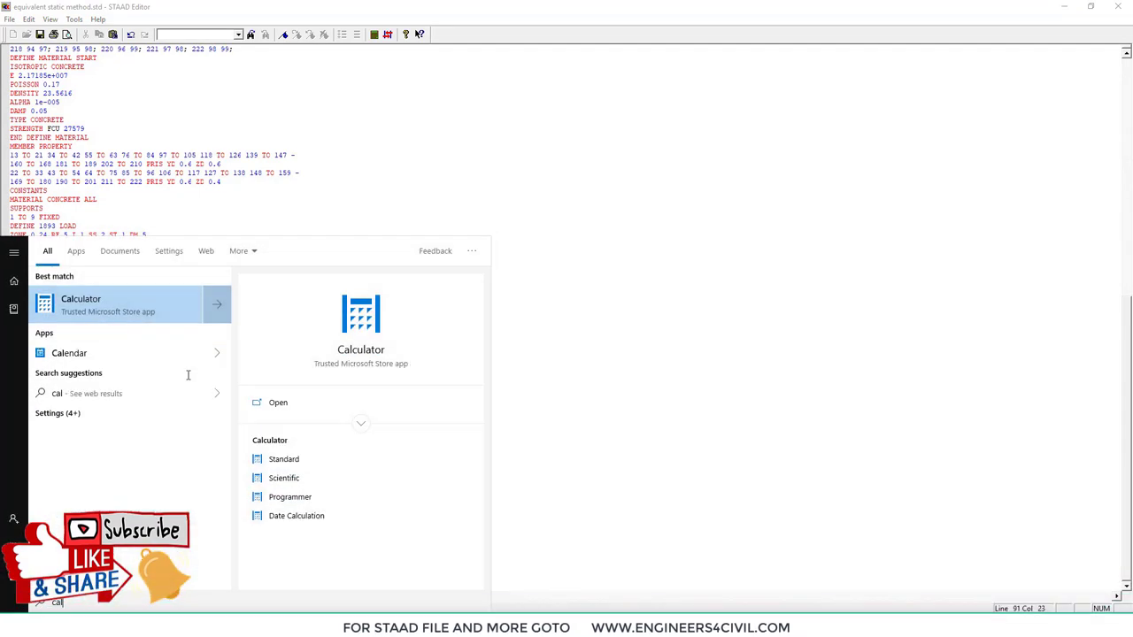
pyautogui.press('Return')
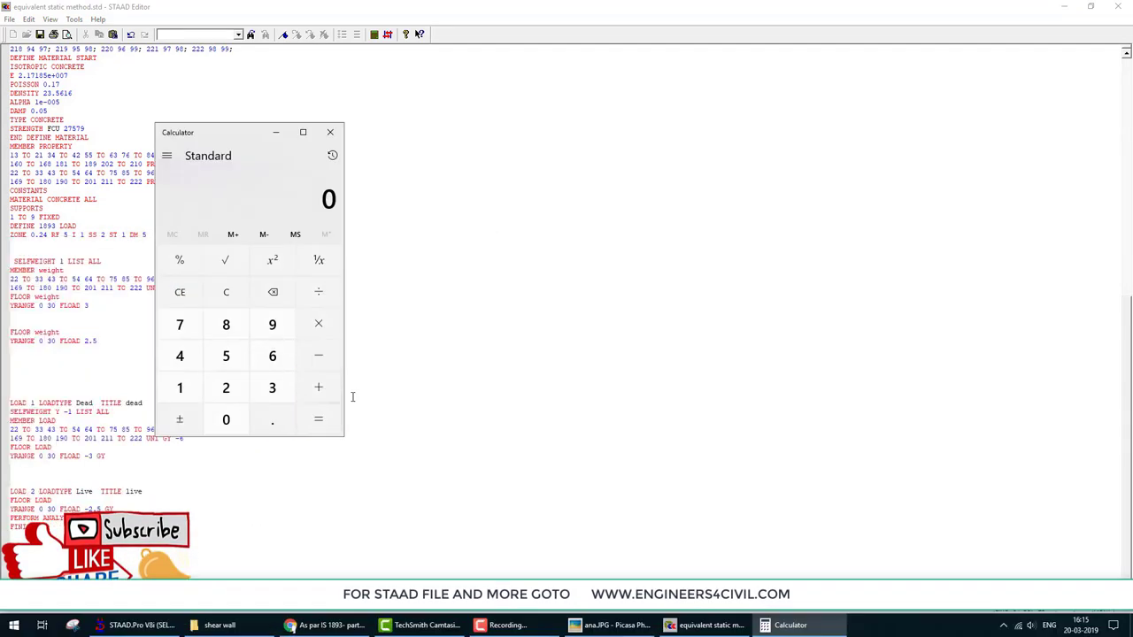
pyautogui.write('2')
pyautogui.write('*0.25')
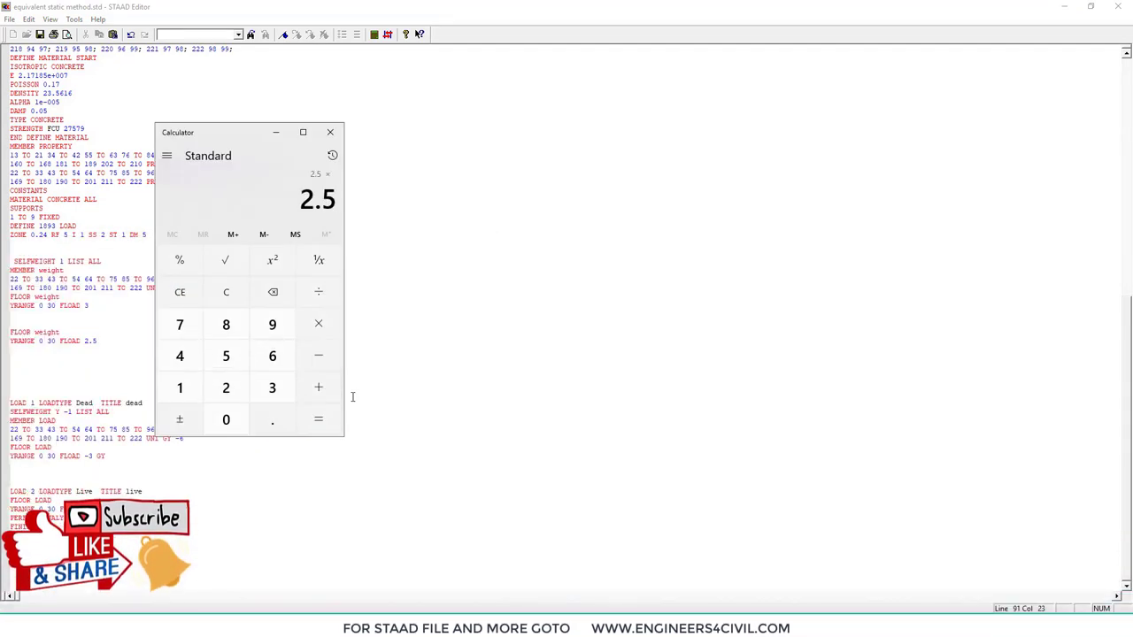
pyautogui.press('Return')
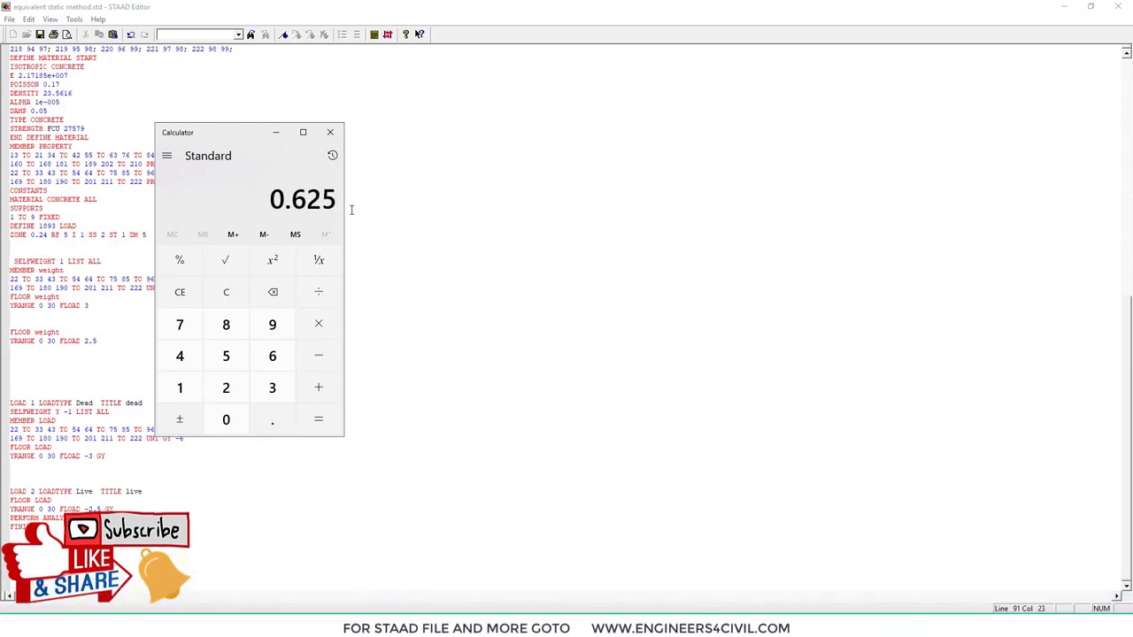
pyautogui.click(331, 133)
pyautogui.doubleClick(91, 341)
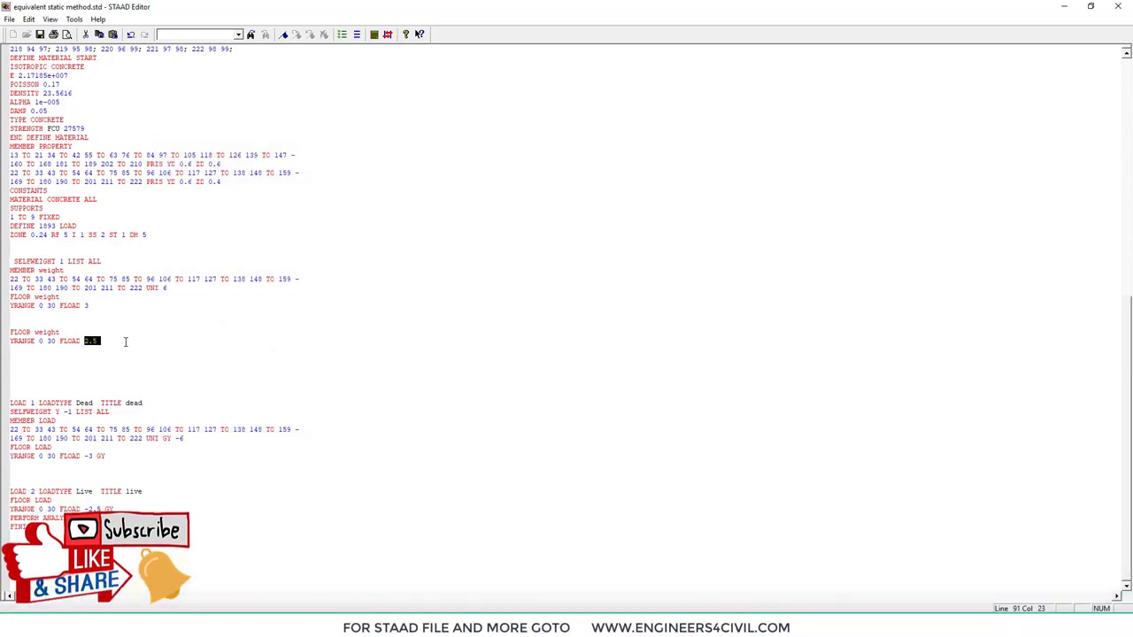
# - Replace the 2.5 floor weight with 0.625, add the comment **(25% of ll), and close the editor
pyautogui.write('0.6')
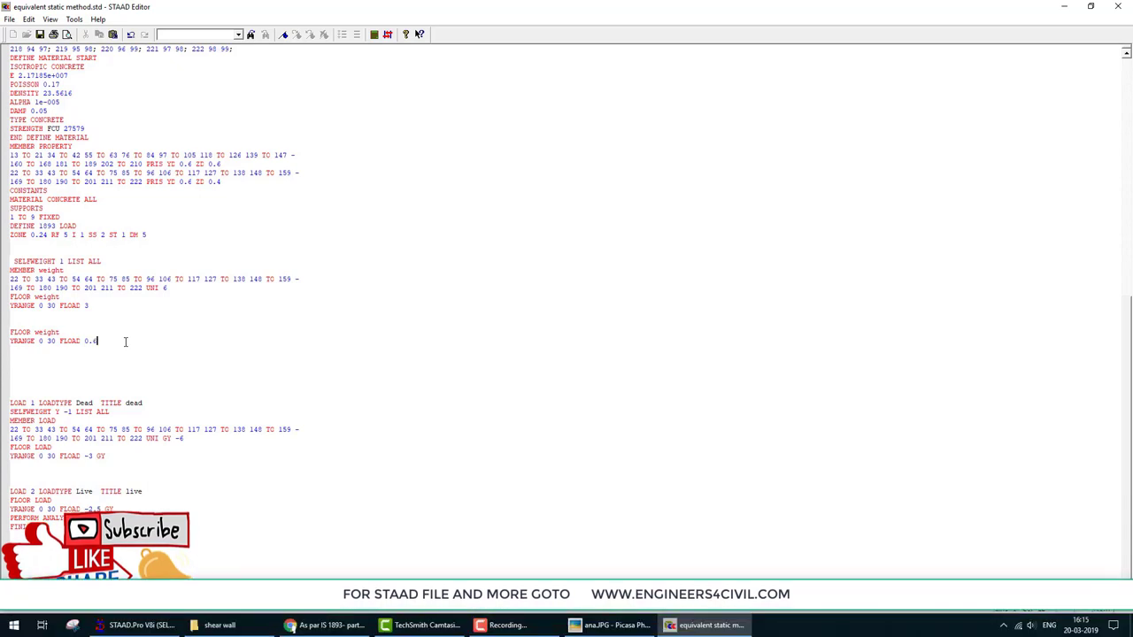
pyautogui.write('25')
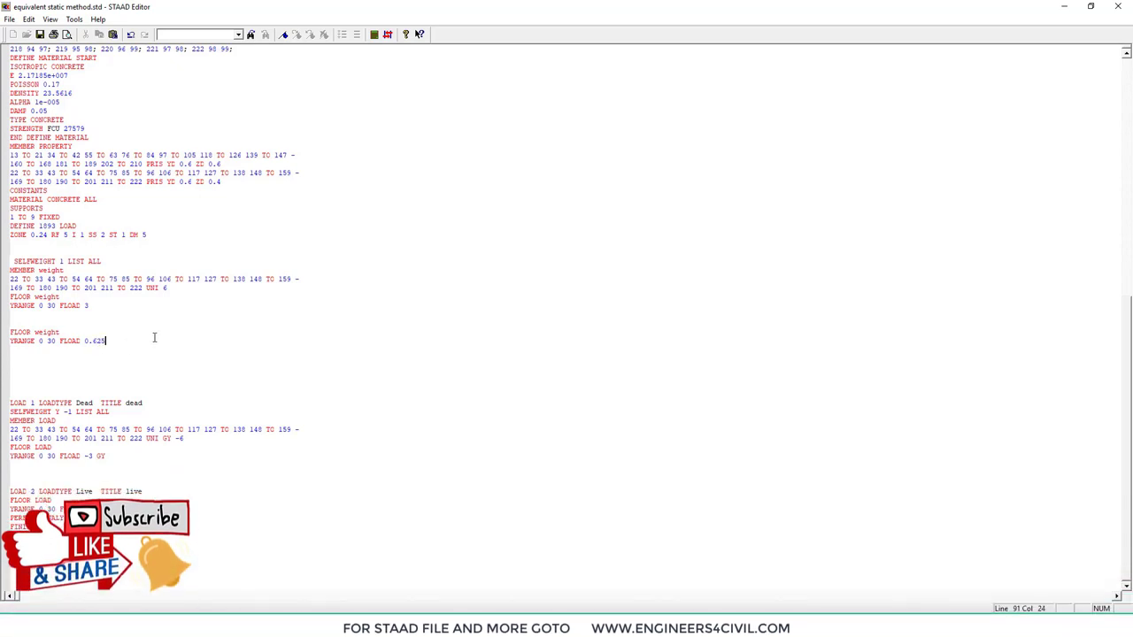
pyautogui.press('Return')
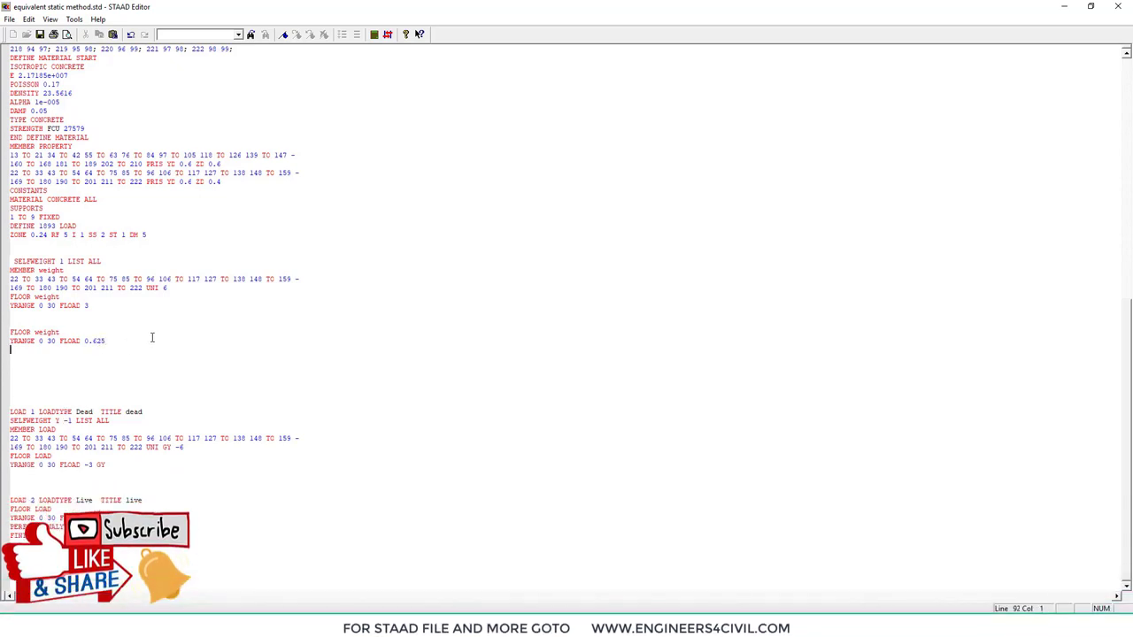
pyautogui.write('**')
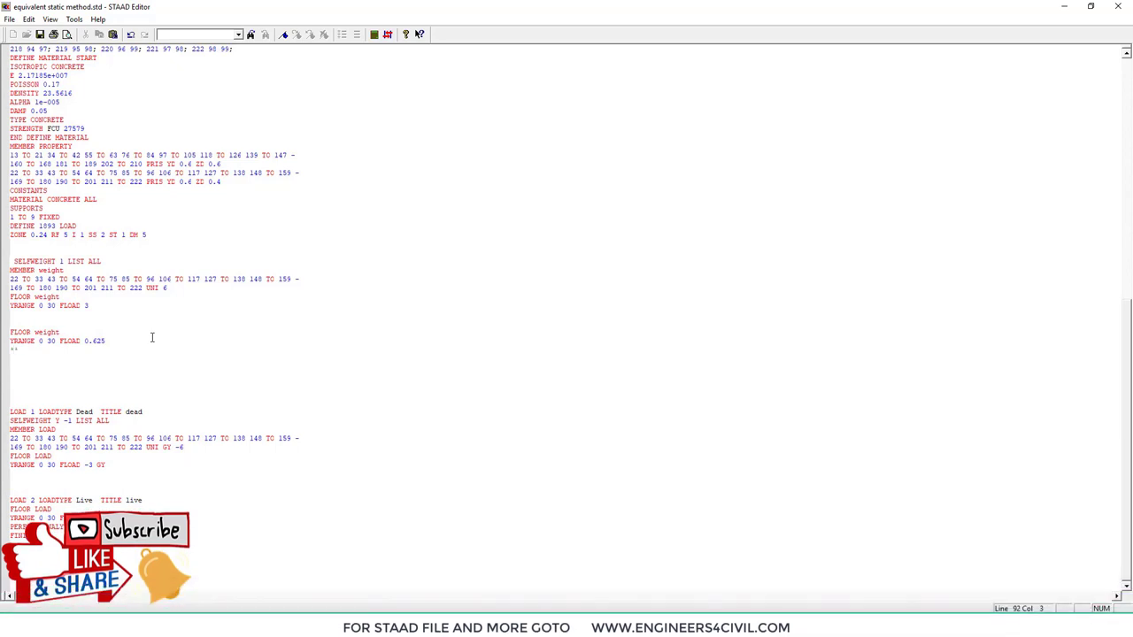
pyautogui.write('(')
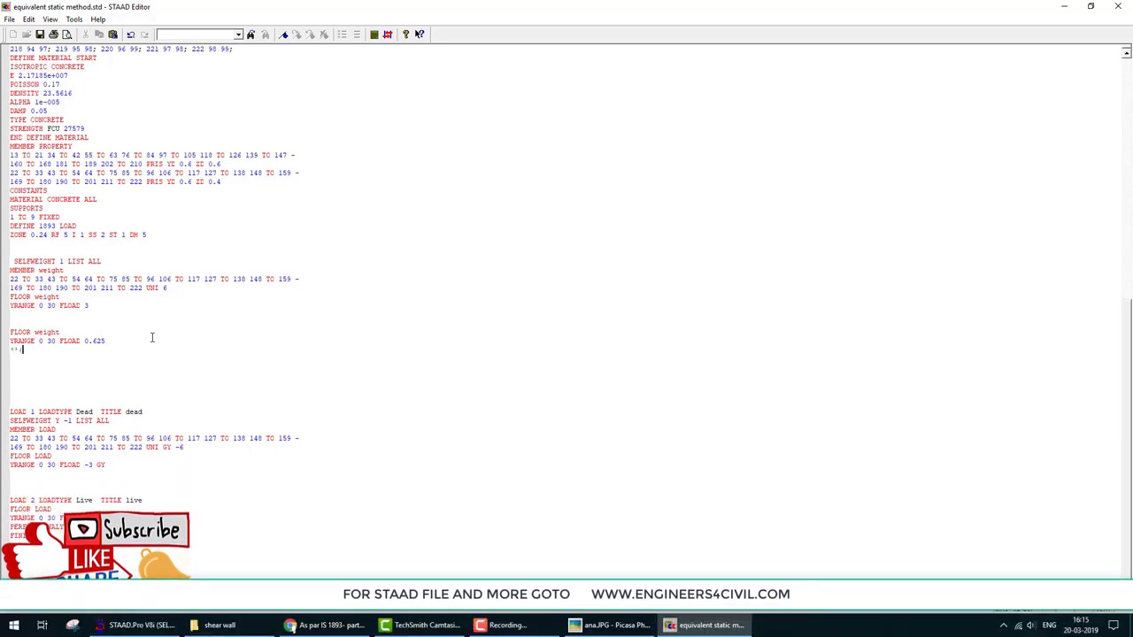
pyautogui.write('25% of')
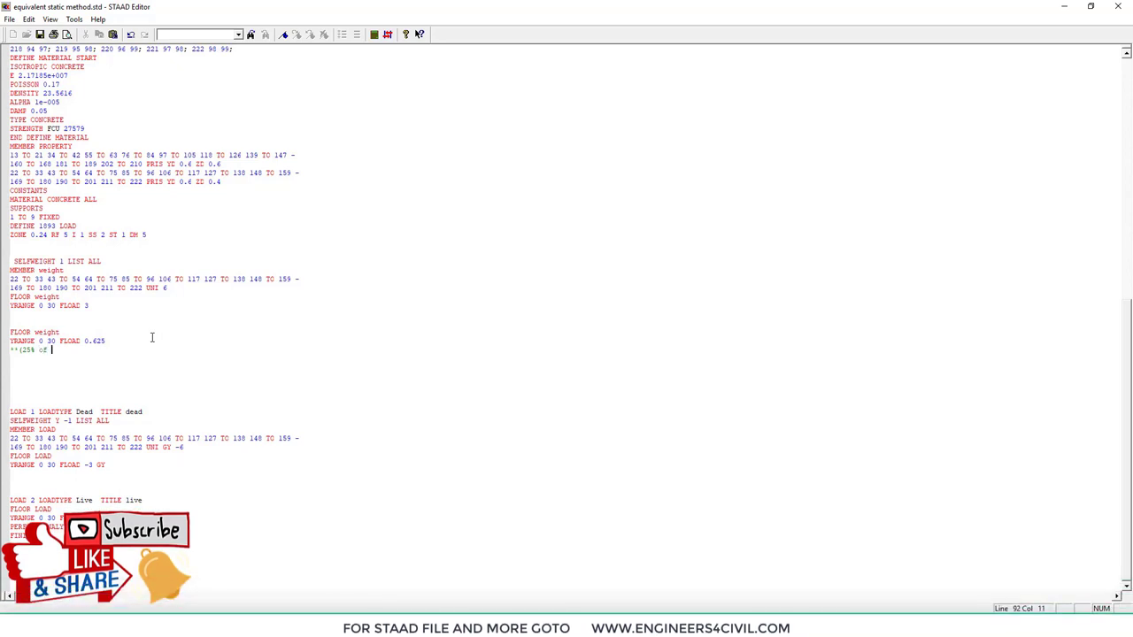
pyautogui.write(' ll)')
pyautogui.click(1118, 6)
# - Dismiss the error prompt and expand the seismic definition and Load Cases Details
pyautogui.click(626, 338)
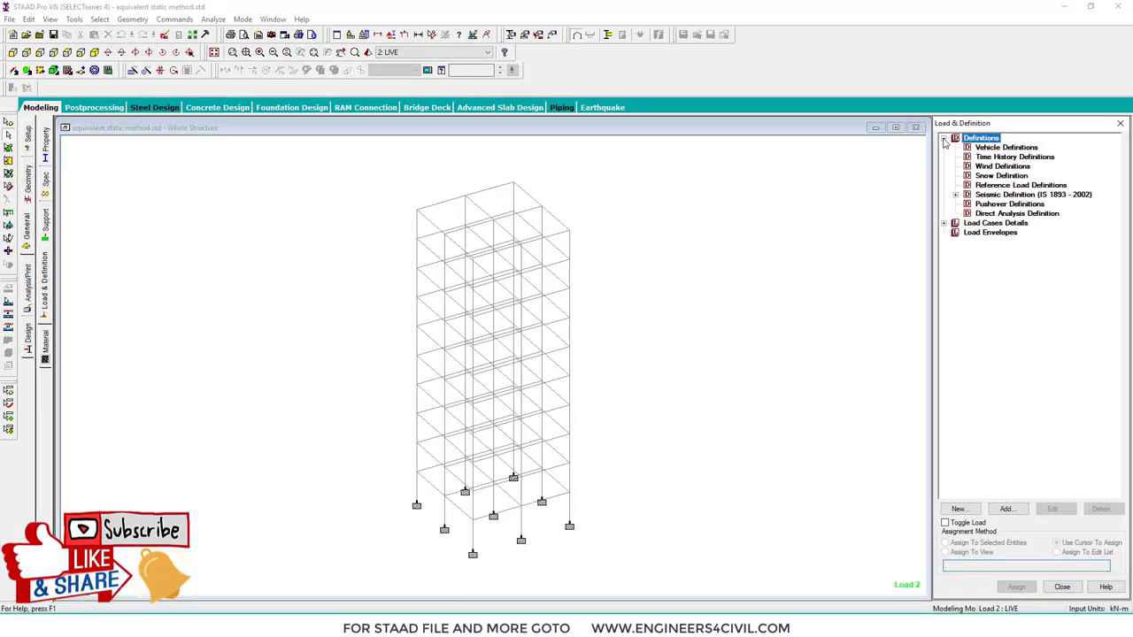
pyautogui.click(955, 193)
pyautogui.click(967, 203)
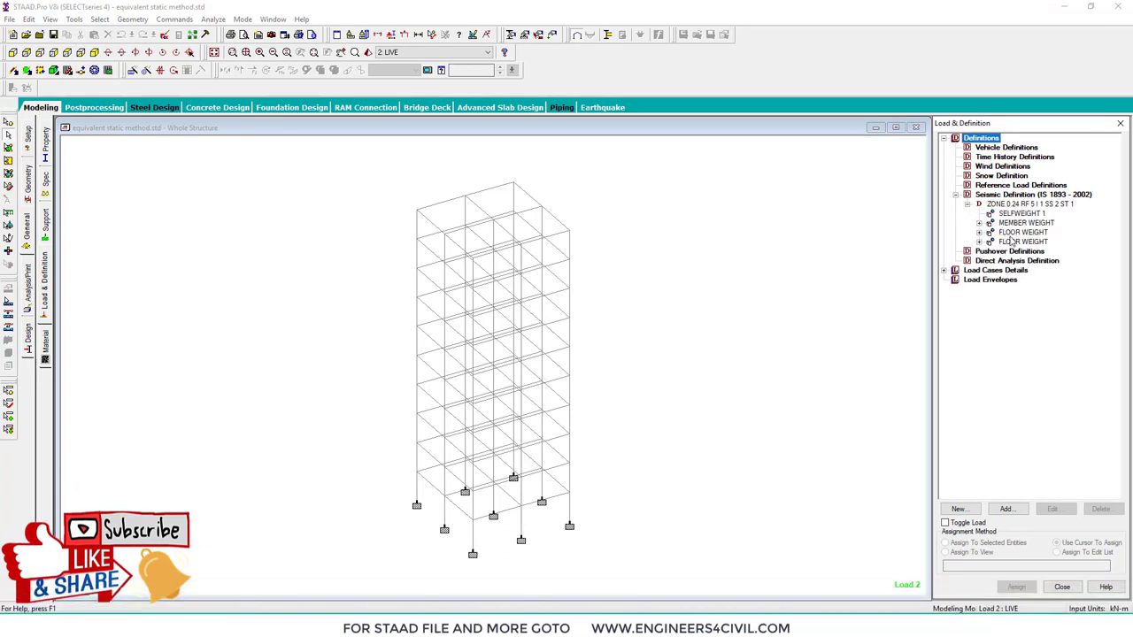
pyautogui.click(954, 270)
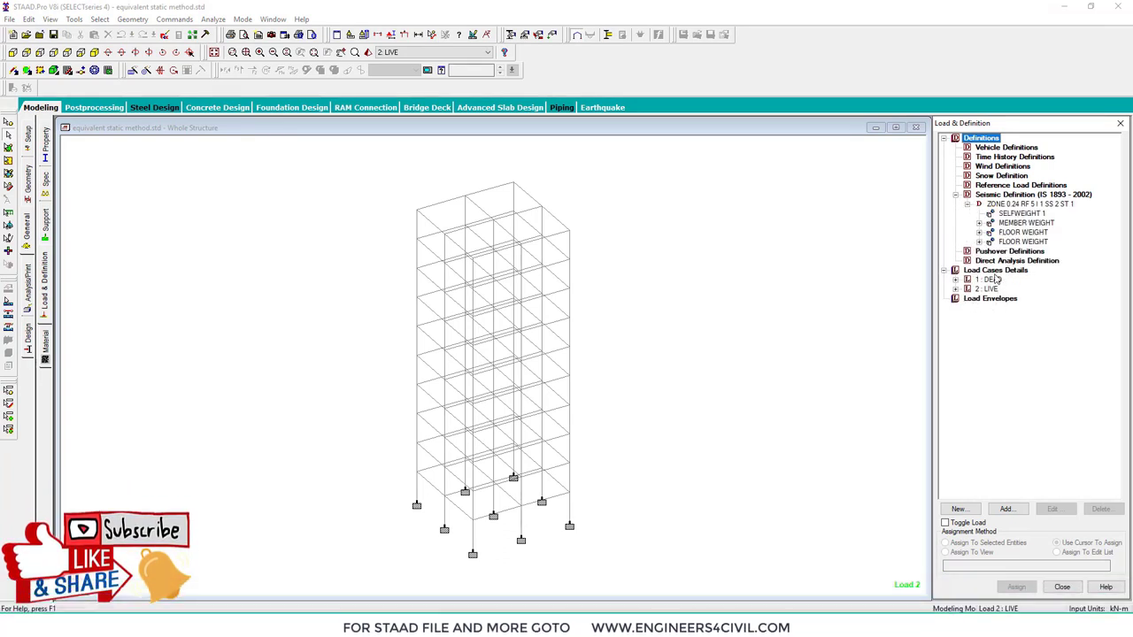
# - Add Seismic-type load cases 3 eqx and 4 eqz
pyautogui.click(994, 270)
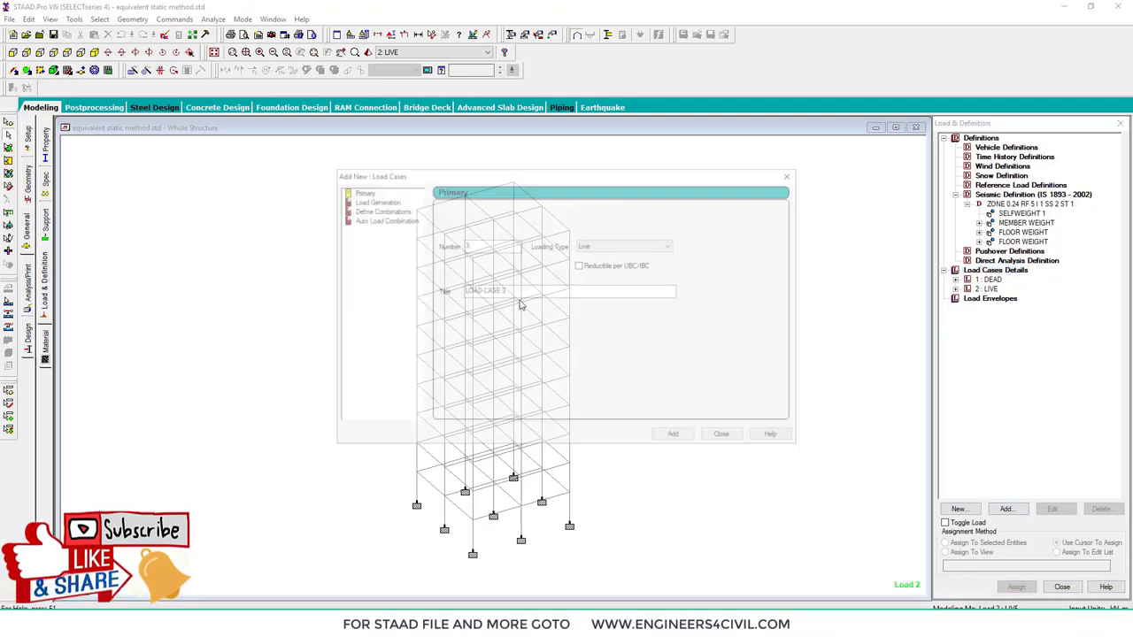
pyautogui.click(625, 245)
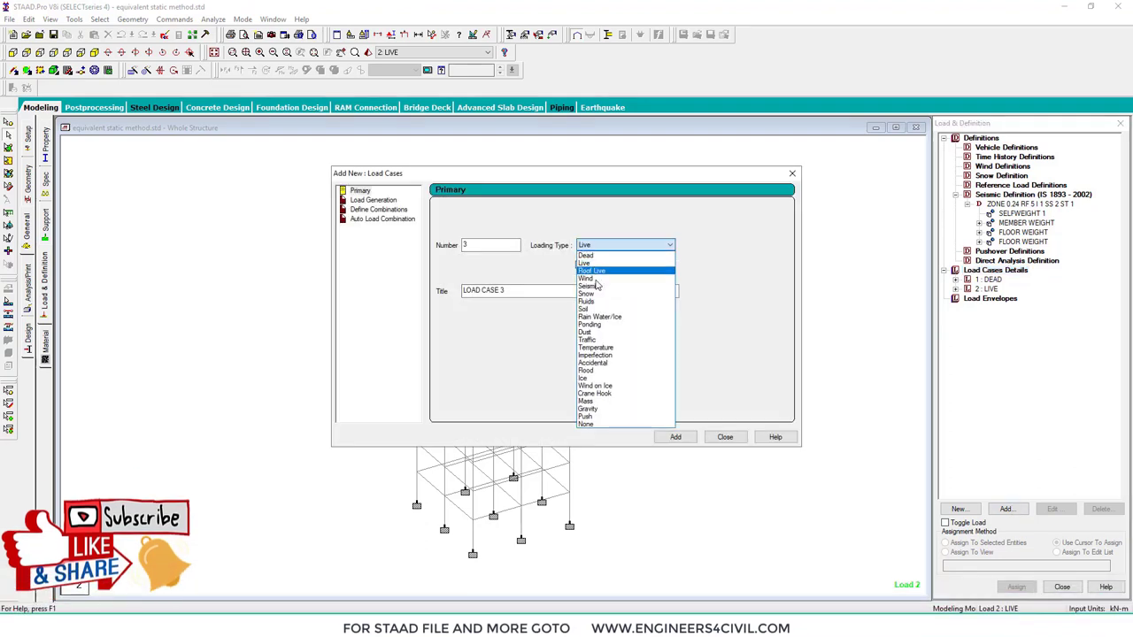
pyautogui.click(597, 288)
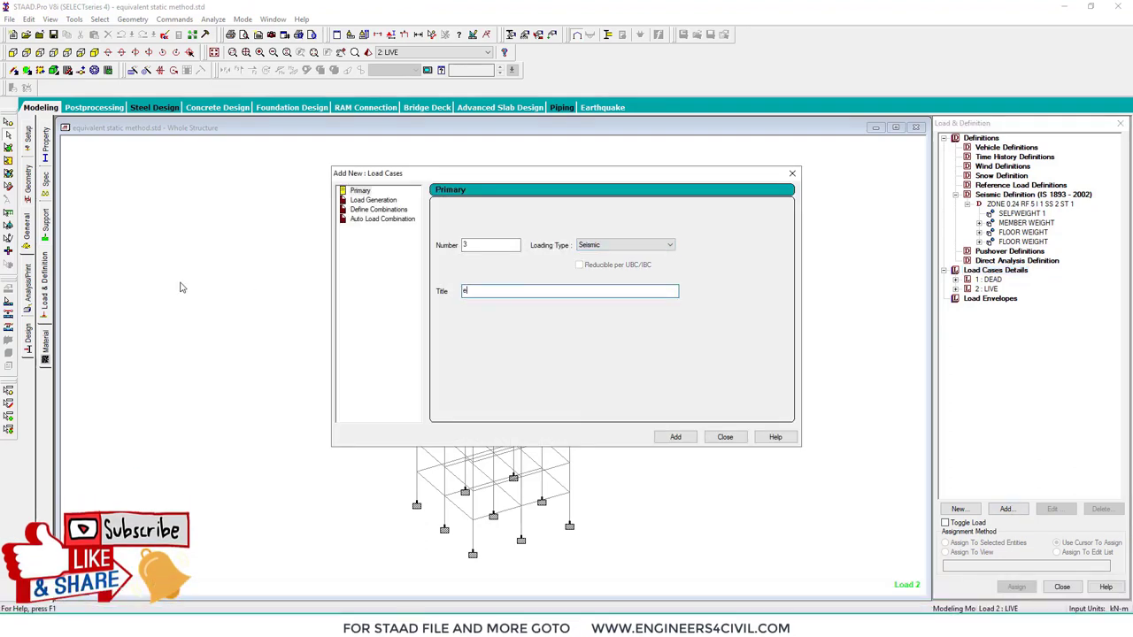
pyautogui.write('eqx')
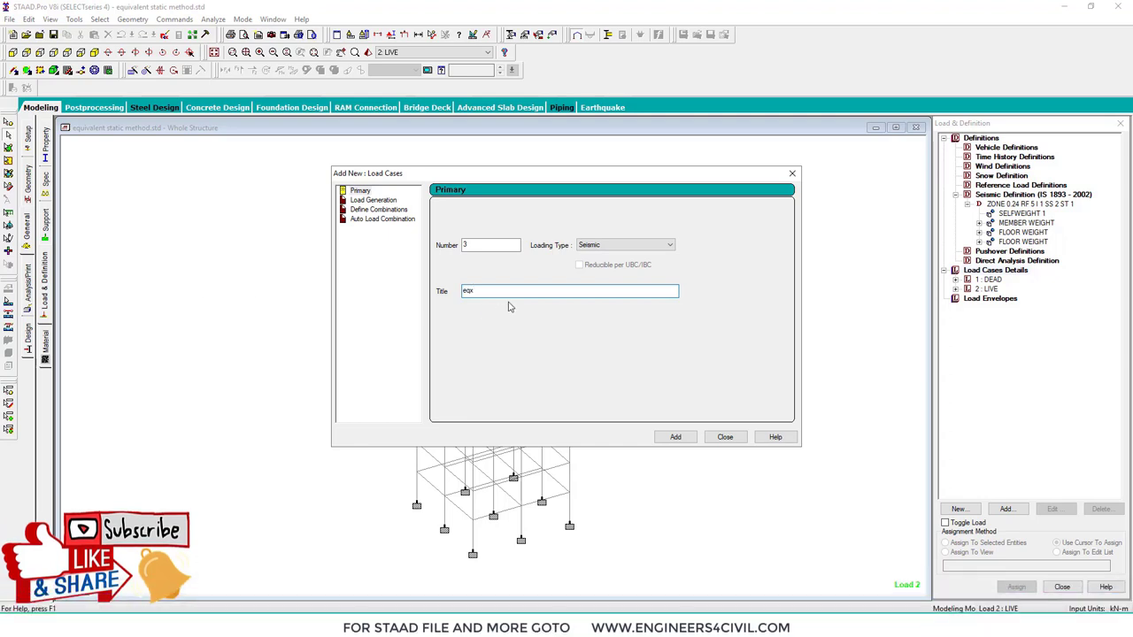
pyautogui.click(673, 436)
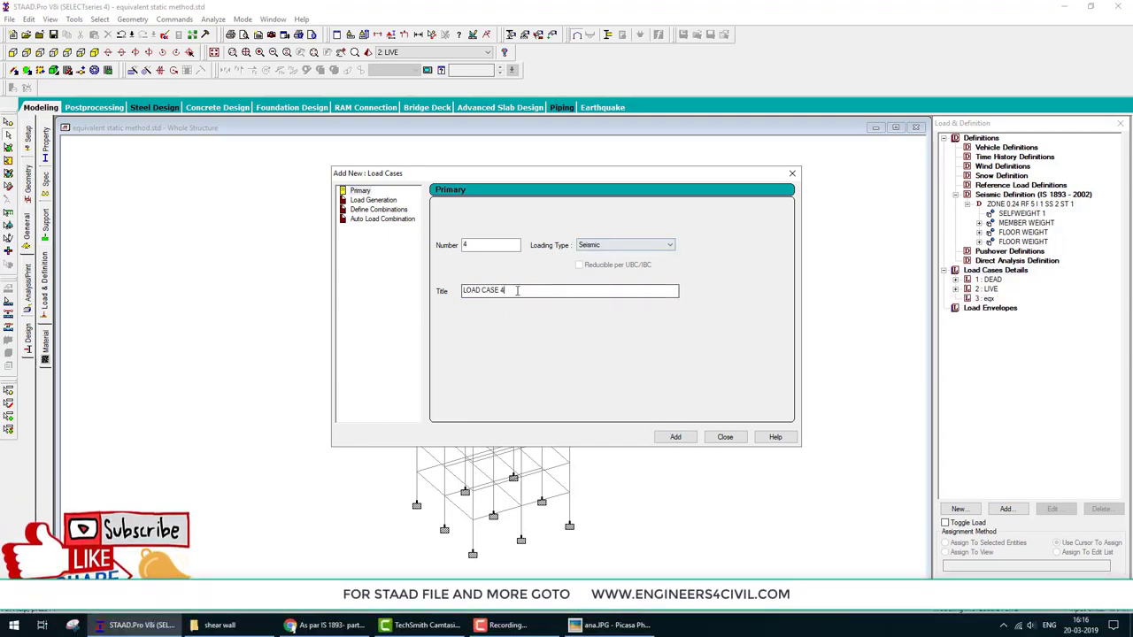
pyautogui.write('eq')
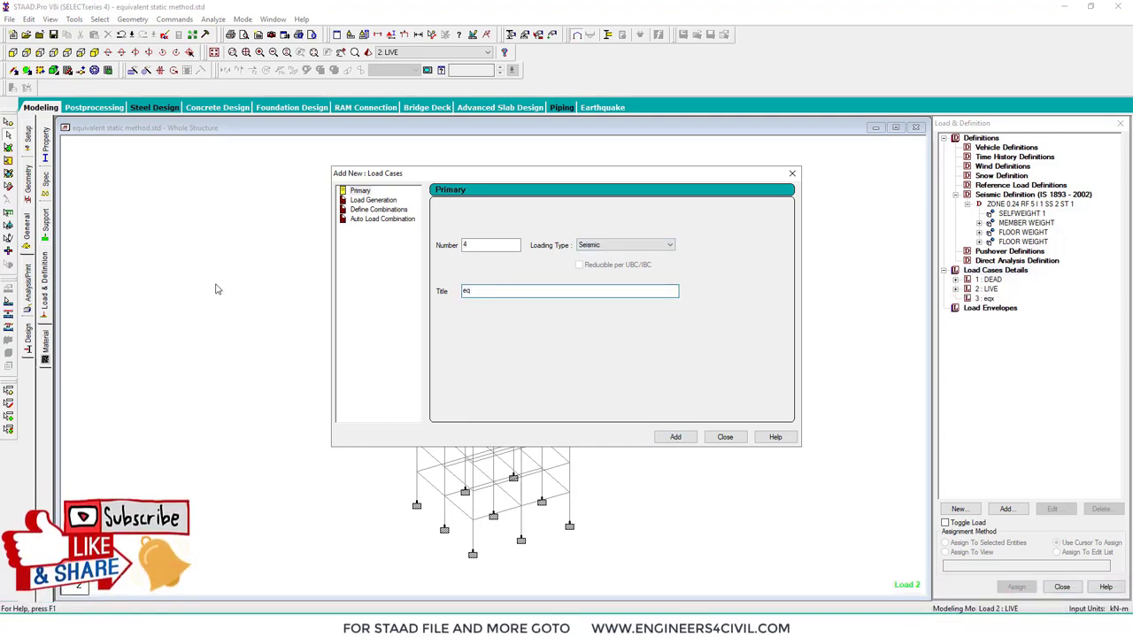
pyautogui.write('x')
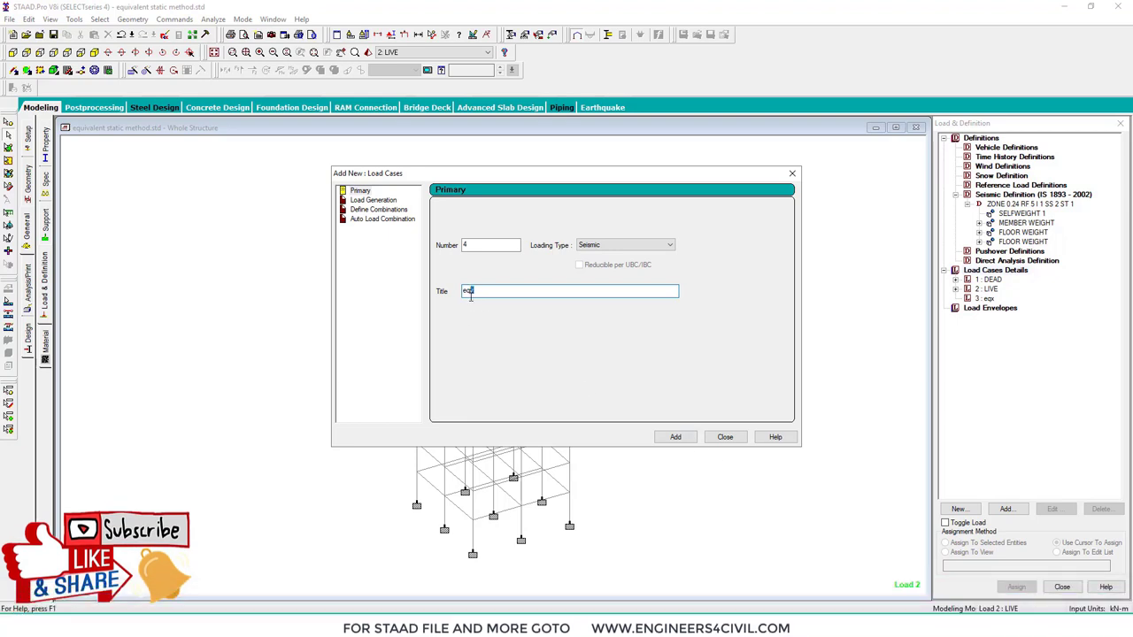
pyautogui.click(673, 436)
pyautogui.click(725, 436)
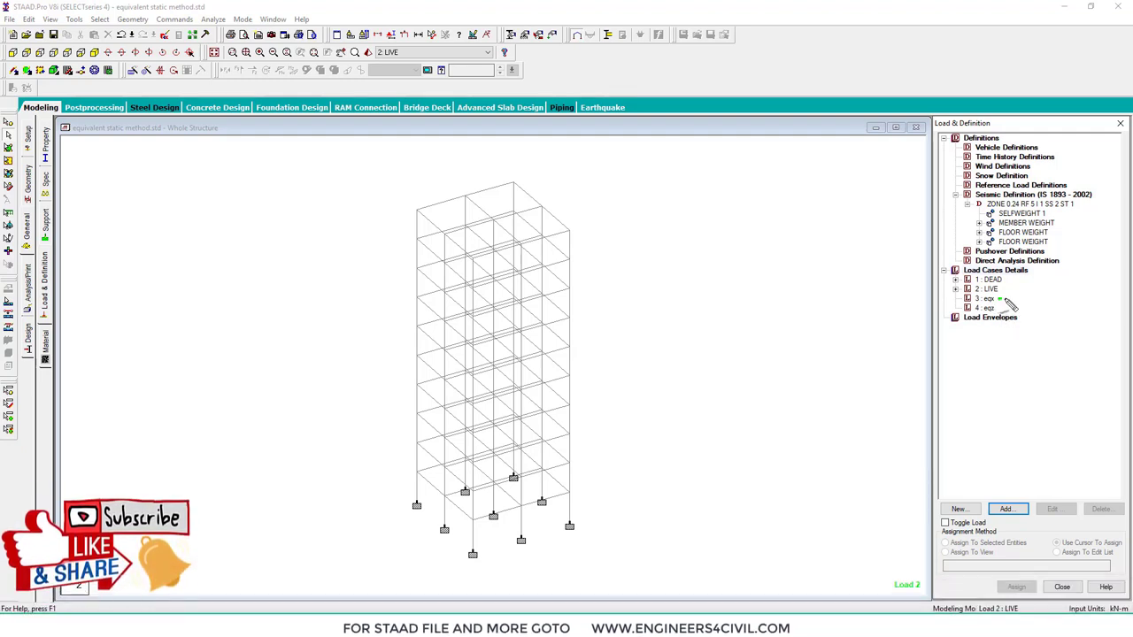
pyautogui.moveTo(999, 301)
pyautogui.mouseDown()
pyautogui.moveTo(1010, 302)
pyautogui.moveTo(997, 312)
pyautogui.mouseUp()
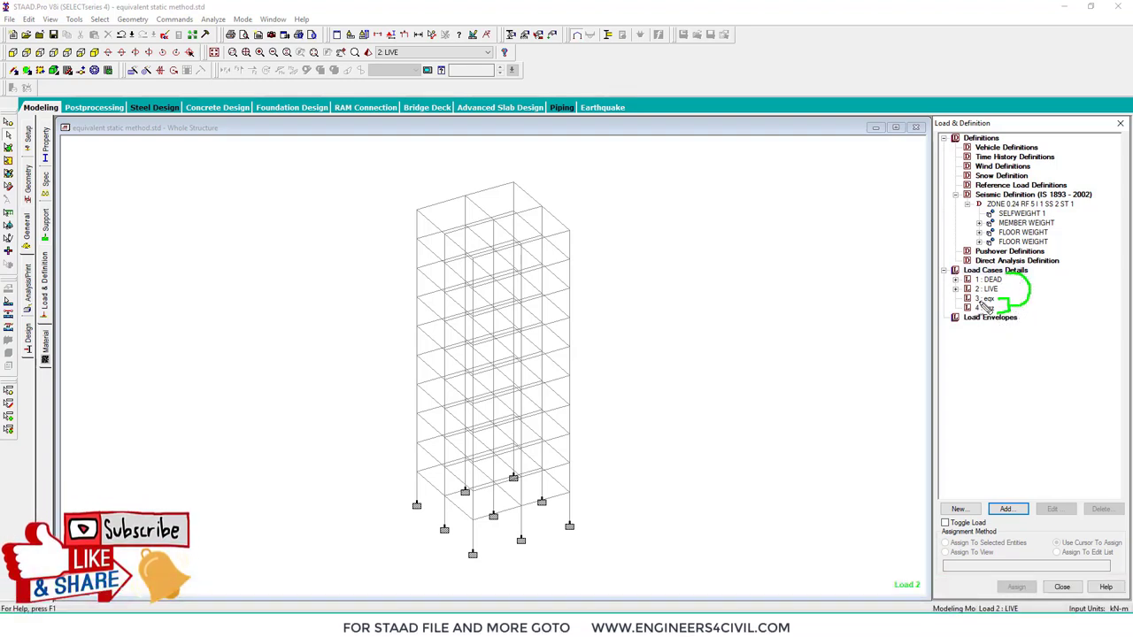
pyautogui.moveTo(1018, 310); pyautogui.dragTo(1040, 304)
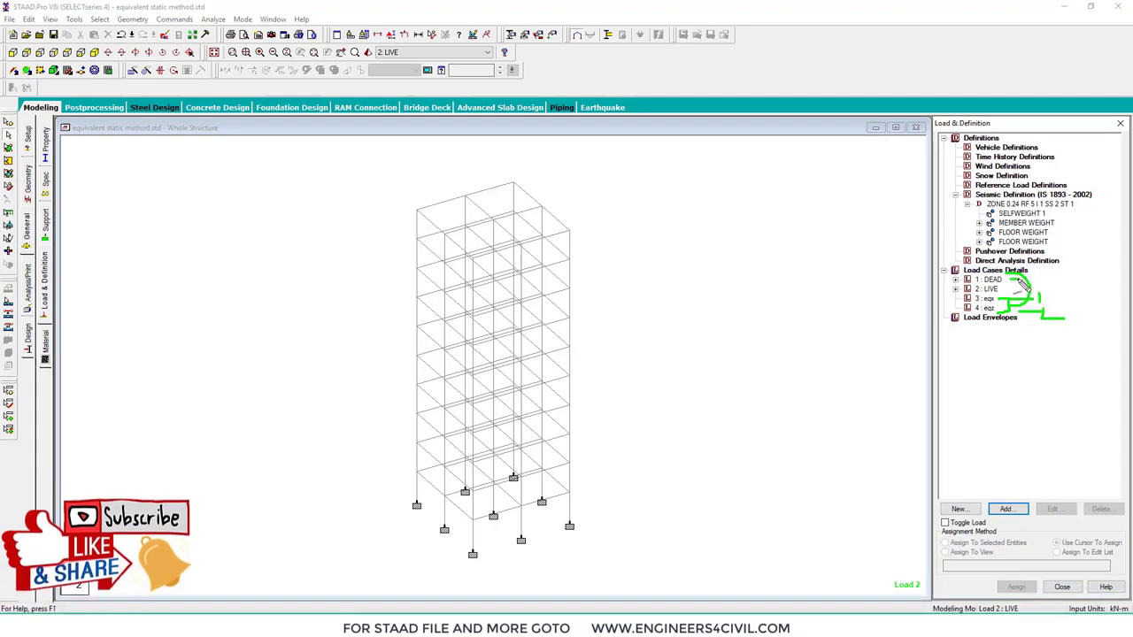
pyautogui.press('Escape')
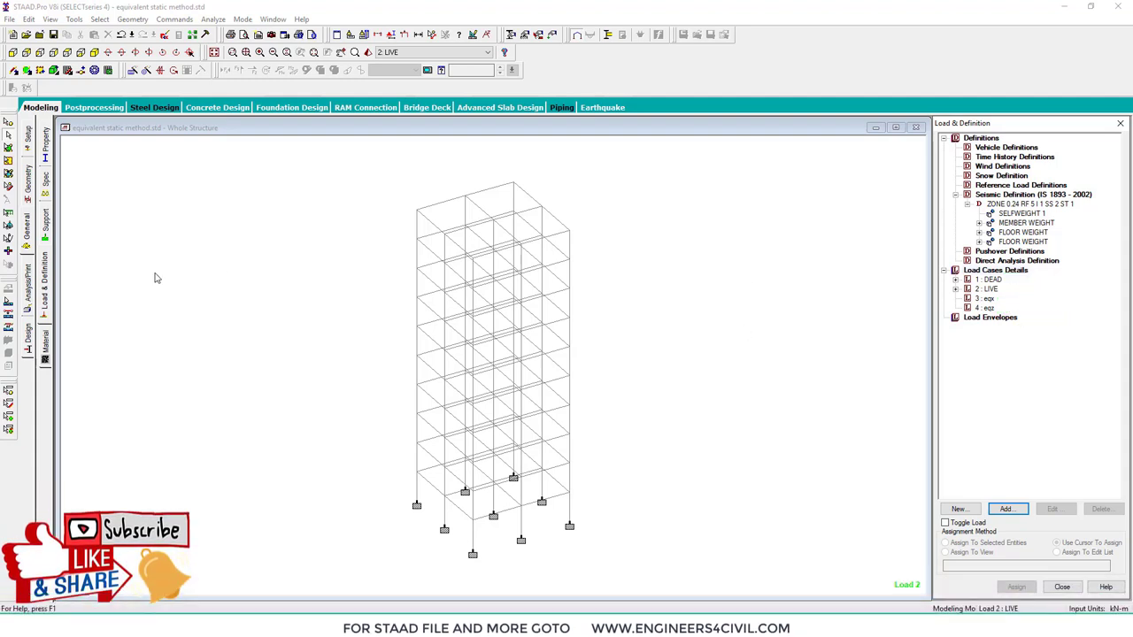
# - Save, open the input file in STAAD Editor, and move the LOAD 3/LOAD 4 seismic lines above LOAD 1
pyautogui.click(204, 34)
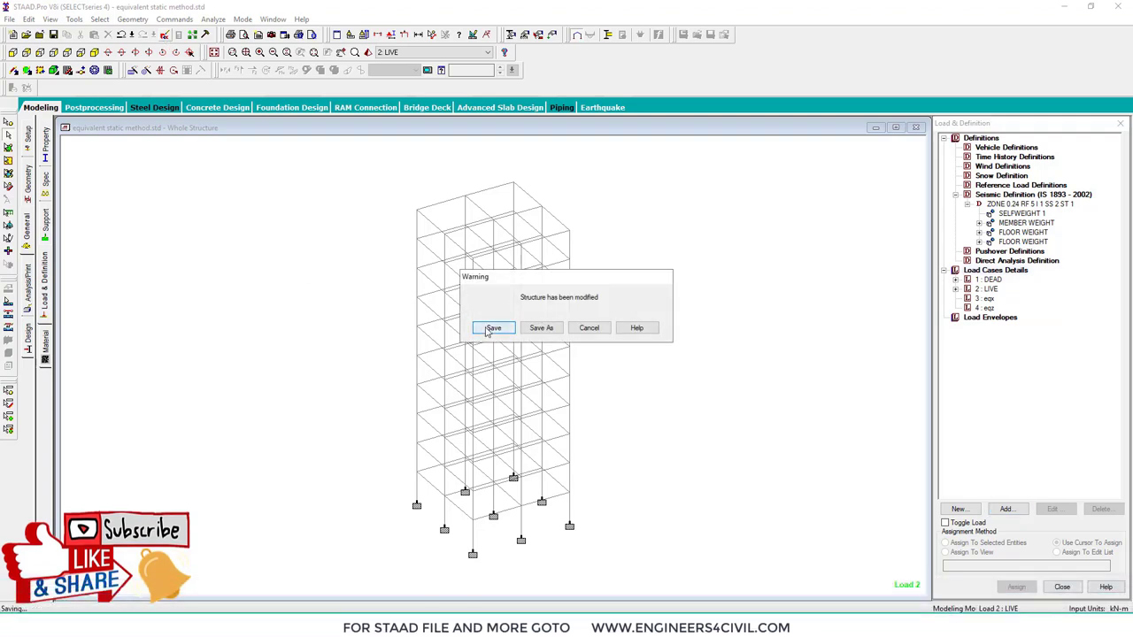
pyautogui.click(433, 398)
pyautogui.scroll(-13, 166, 451)
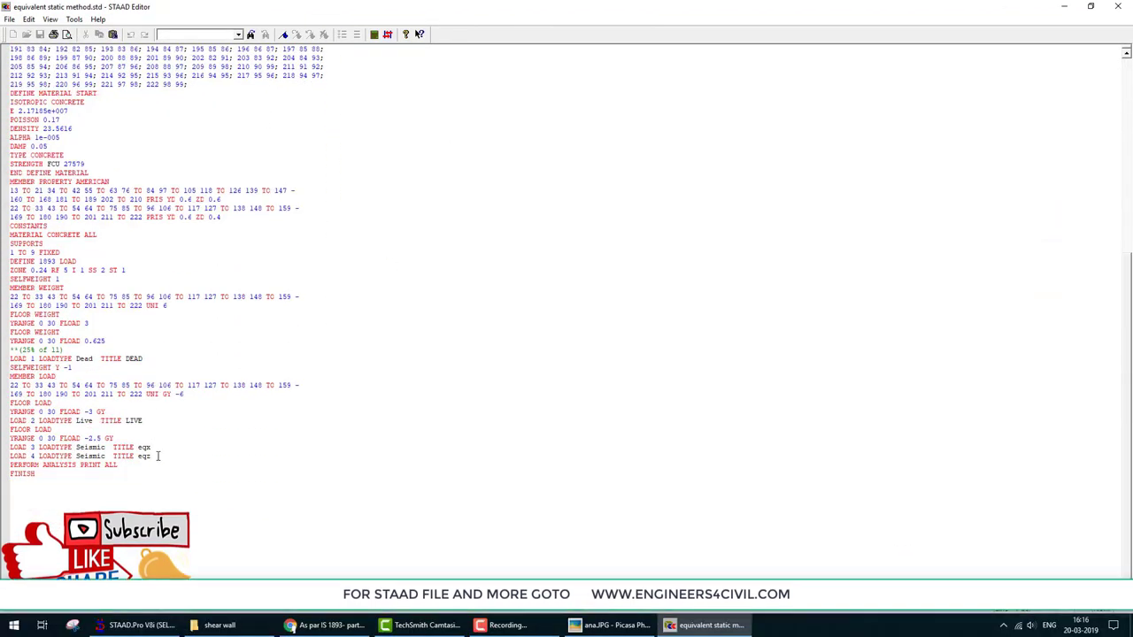
pyautogui.moveTo(153, 458); pyautogui.dragTo(12, 448)
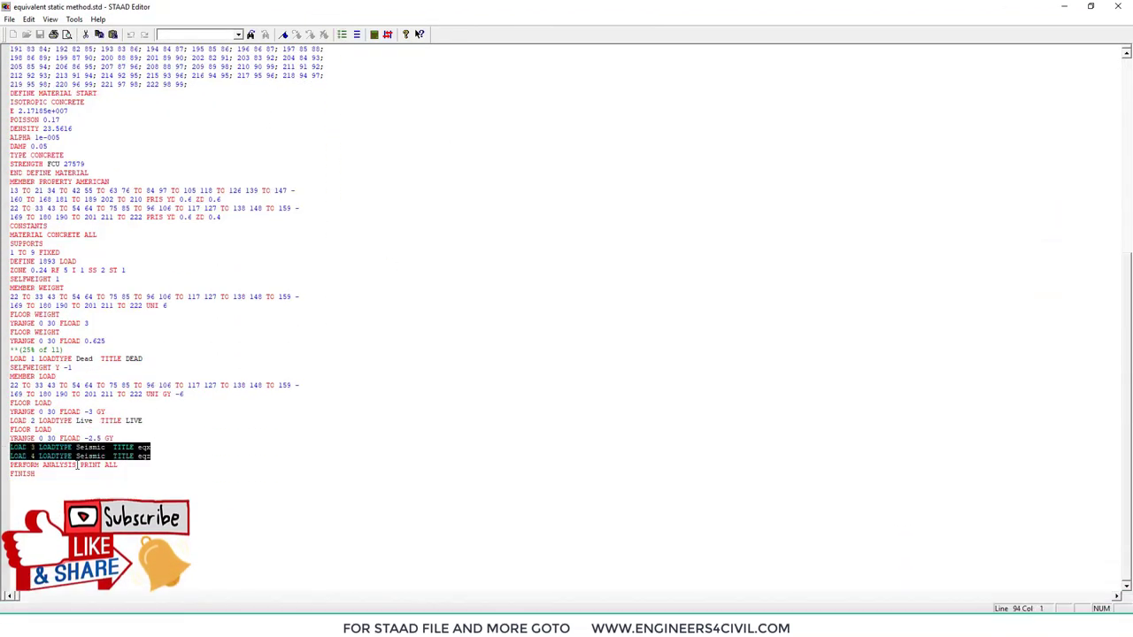
pyautogui.moveTo(155, 457); pyautogui.dragTo(208, 457)
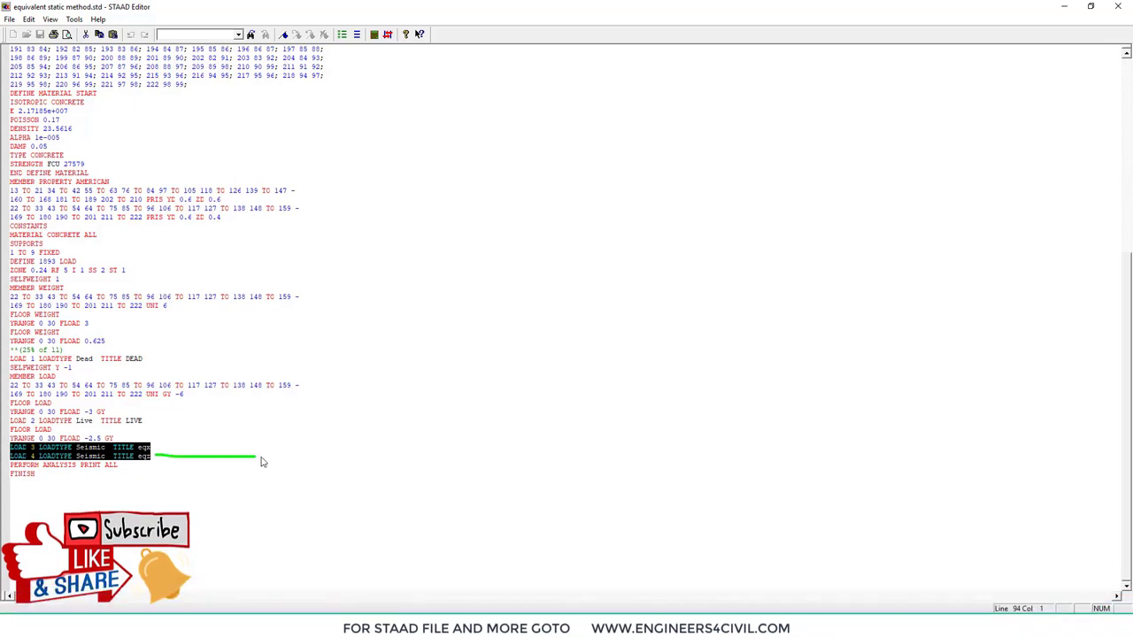
pyautogui.moveTo(292, 457)
pyautogui.mouseDown()
pyautogui.moveTo(343, 416)
pyautogui.moveTo(295, 358)
pyautogui.moveTo(214, 340)
pyautogui.moveTo(117, 360)
pyautogui.mouseUp()
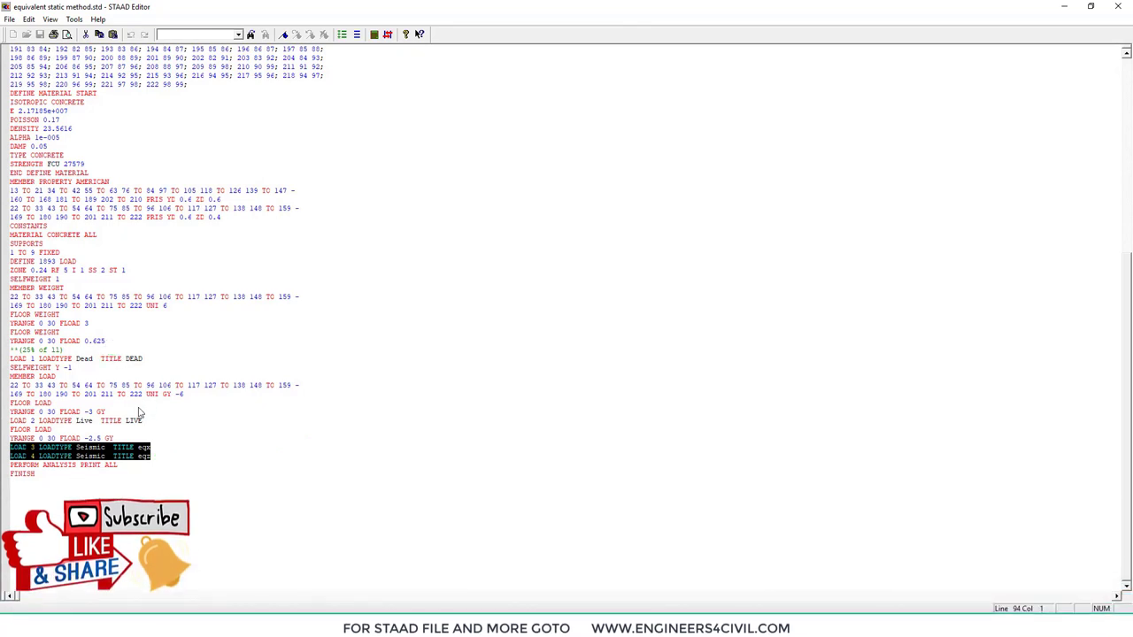
pyautogui.press('Escape')
pyautogui.press('Delete')
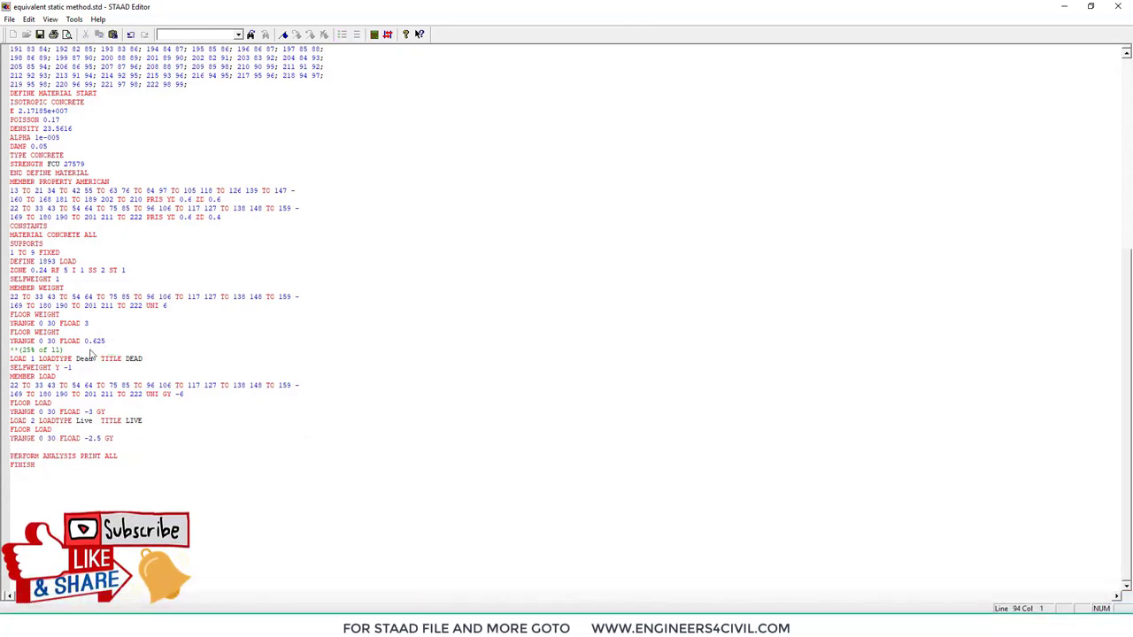
pyautogui.press('Return')
pyautogui.press('Return')
pyautogui.write('LOAD 3 LOADTYPE Seismic  TITLE eqx LOAD 4 LOADTYPE Seismic  TITLE eqz')
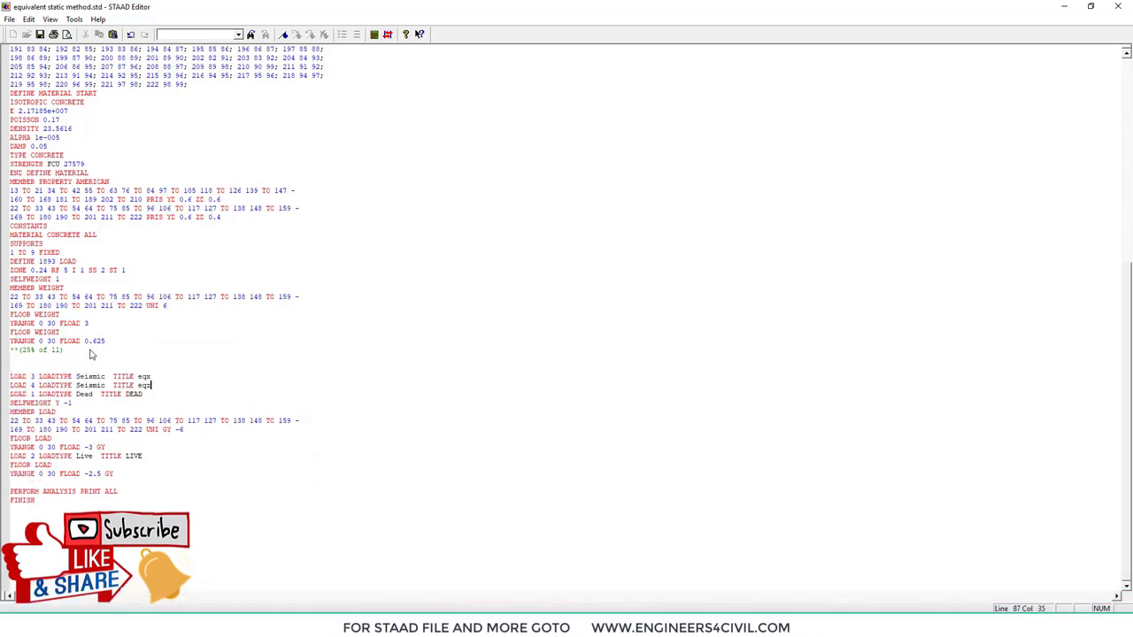
# - Renumber the seismic loads as 1 and 2, and Dead as LOAD 3
pyautogui.click(32, 379)
pyautogui.press('BackSpace')
pyautogui.write('1')
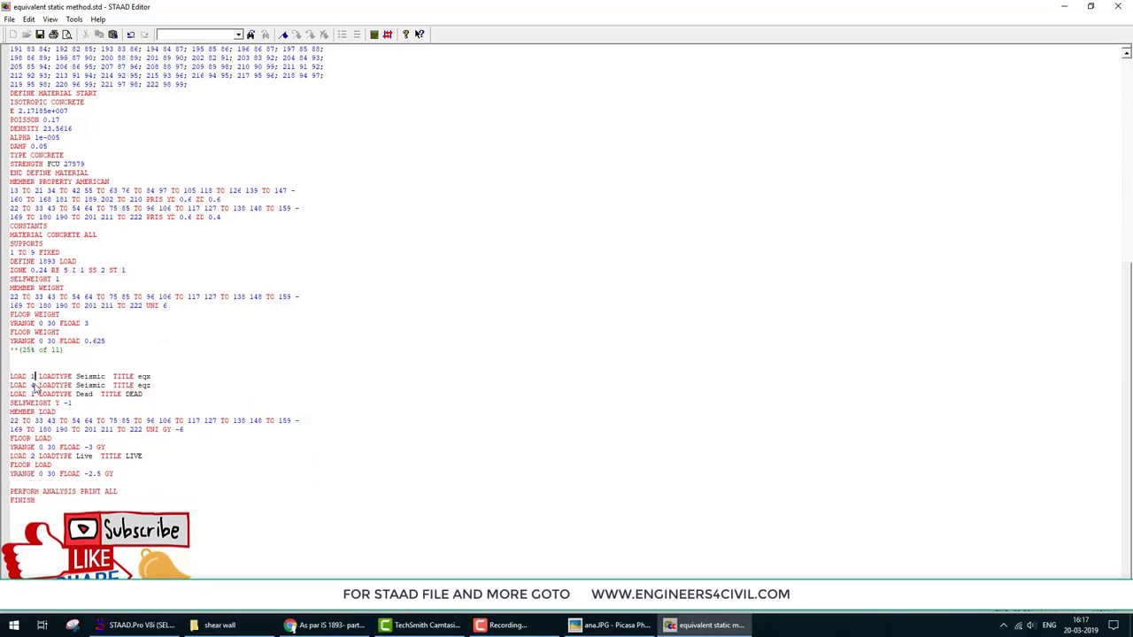
pyautogui.click(33, 388)
pyautogui.press('BackSpace')
pyautogui.write('2')
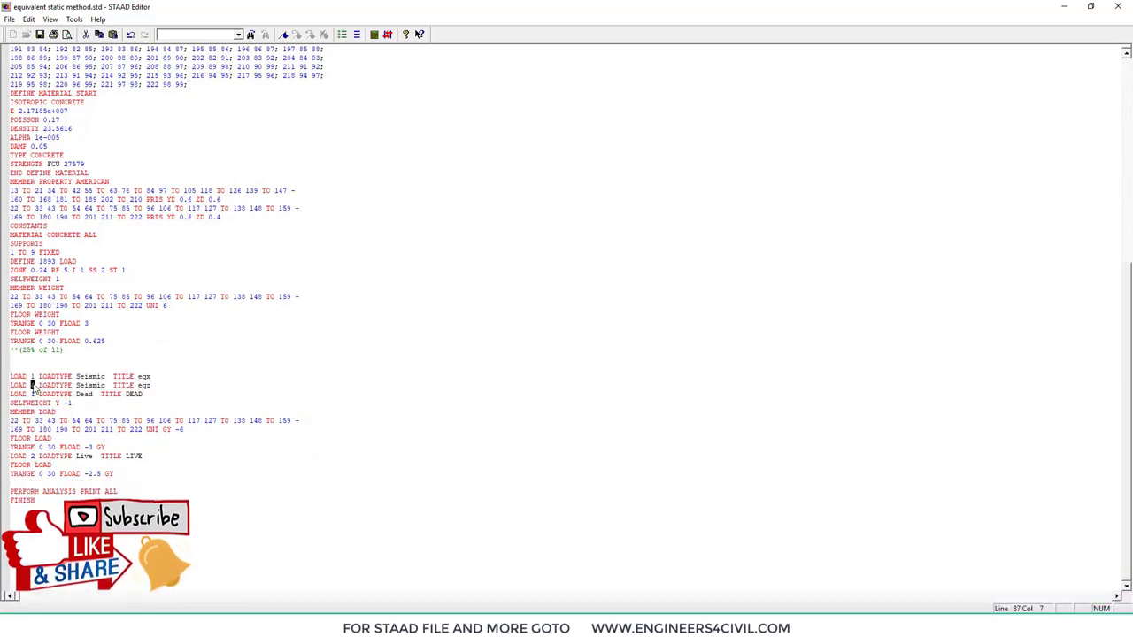
pyautogui.click(34, 394)
pyautogui.press('BackSpace')
pyautogui.write('3')
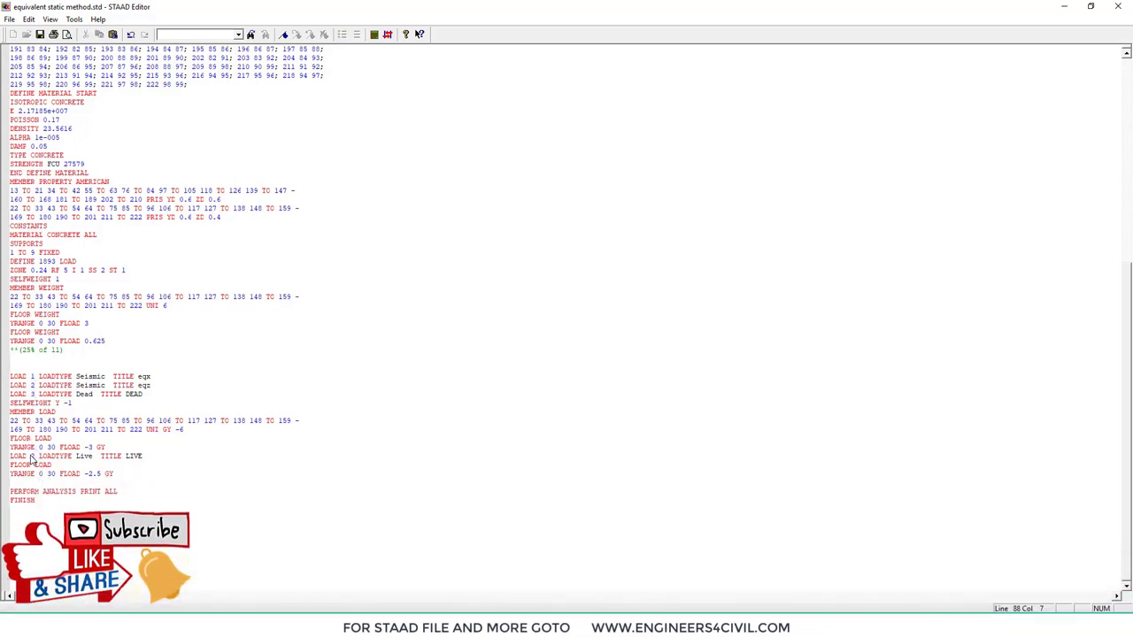
pyautogui.write('4')
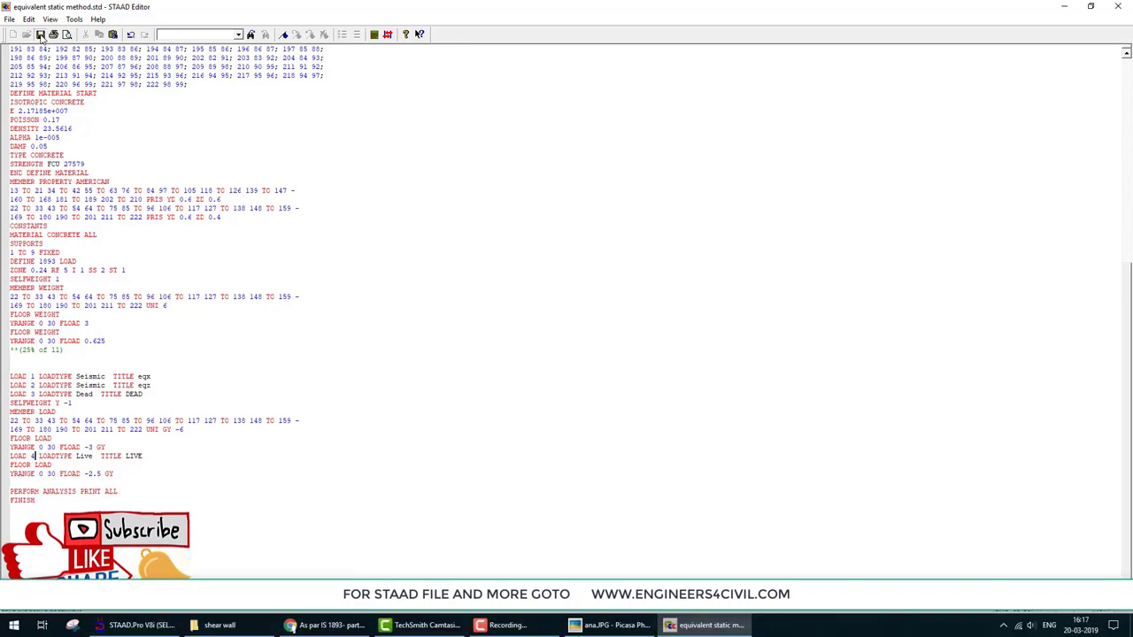
# - Back in the model, give load case 1 EQX a 1893 seismic load in X with factor 1
pyautogui.click(1117, 7)
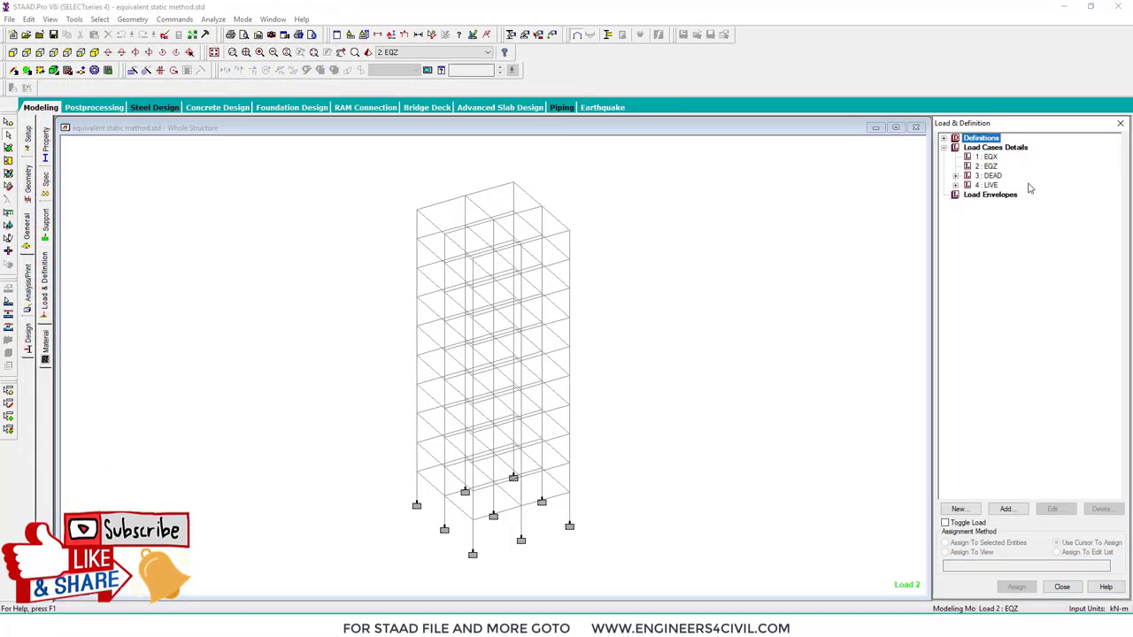
pyautogui.click(986, 157)
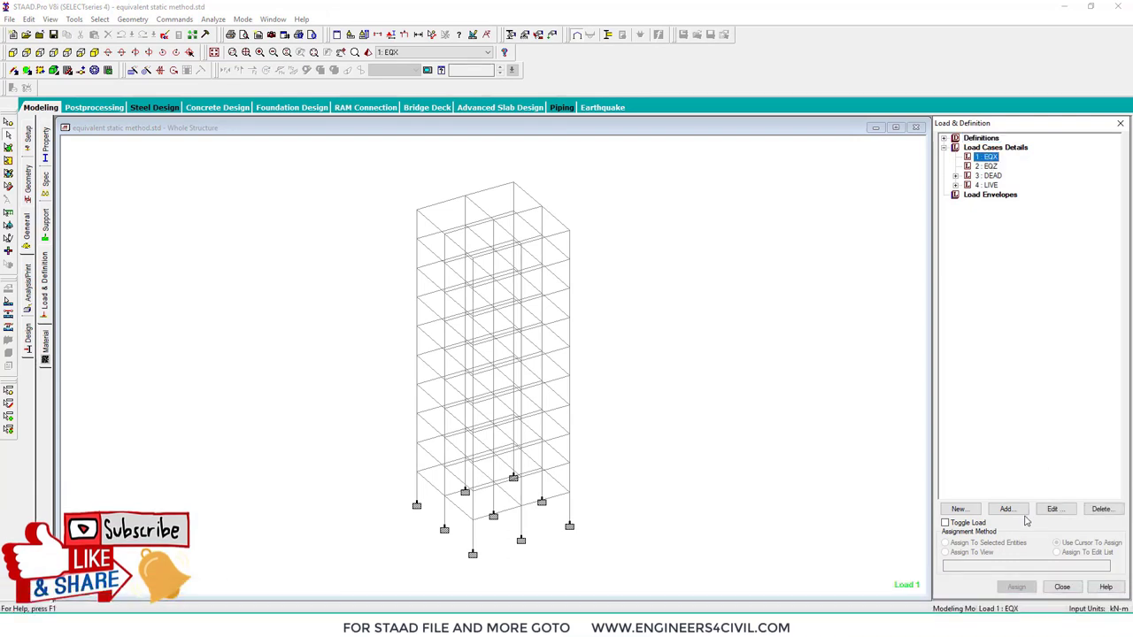
pyautogui.click(1008, 510)
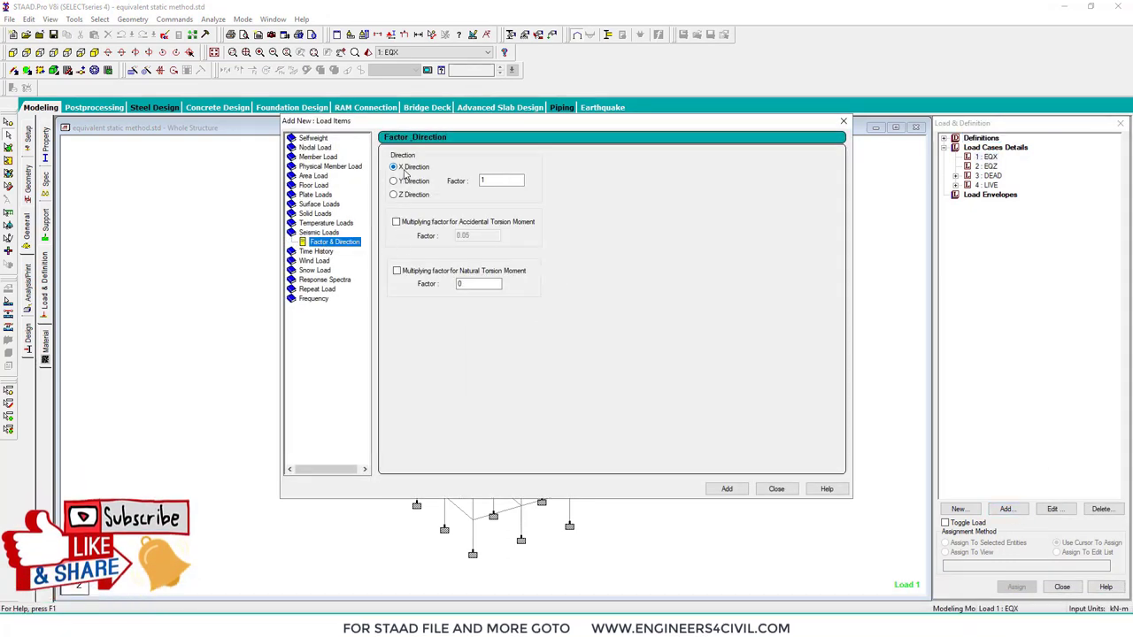
pyautogui.click(775, 489)
# - Give load case 2 EQZ a 1893 seismic load in Z with factor 1
pyautogui.click(988, 176)
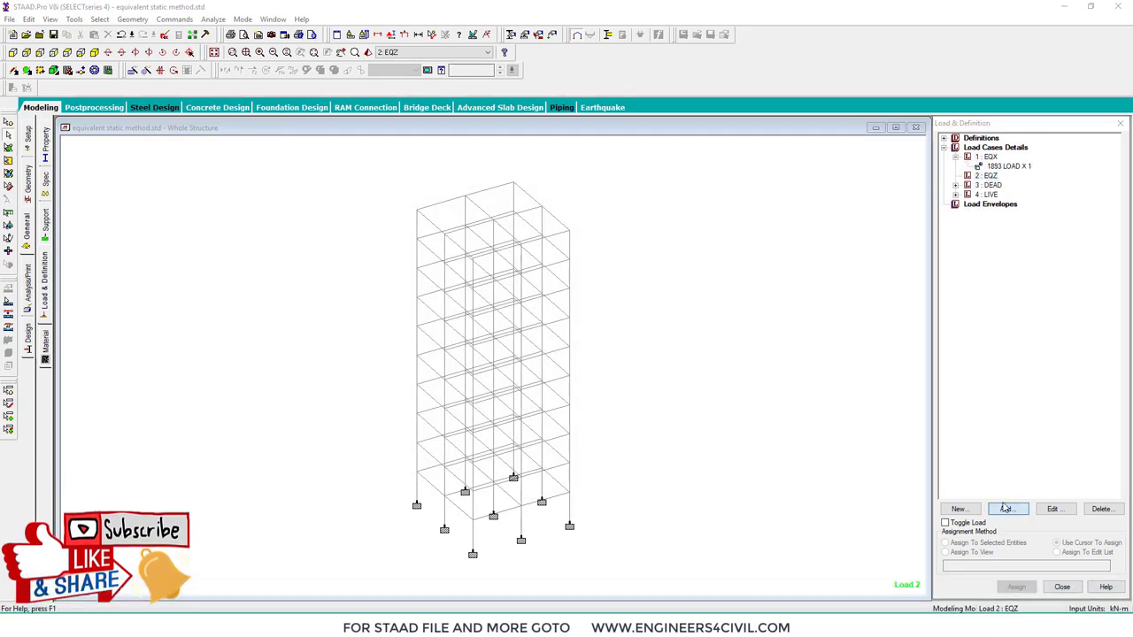
pyautogui.click(1006, 509)
pyautogui.click(335, 242)
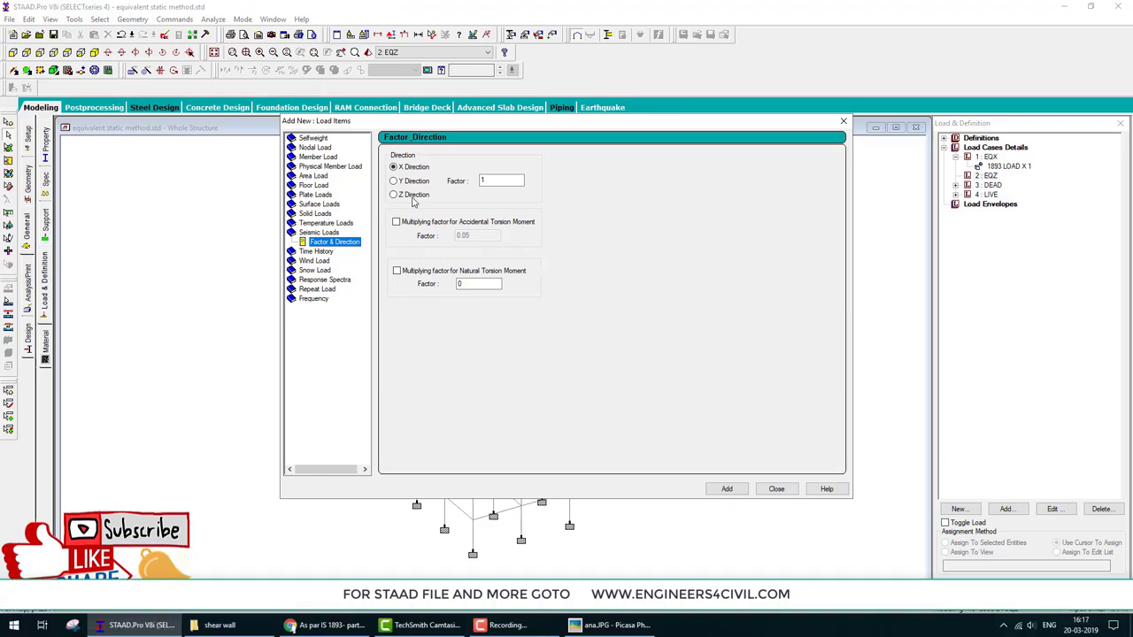
pyautogui.click(412, 196)
pyautogui.click(725, 490)
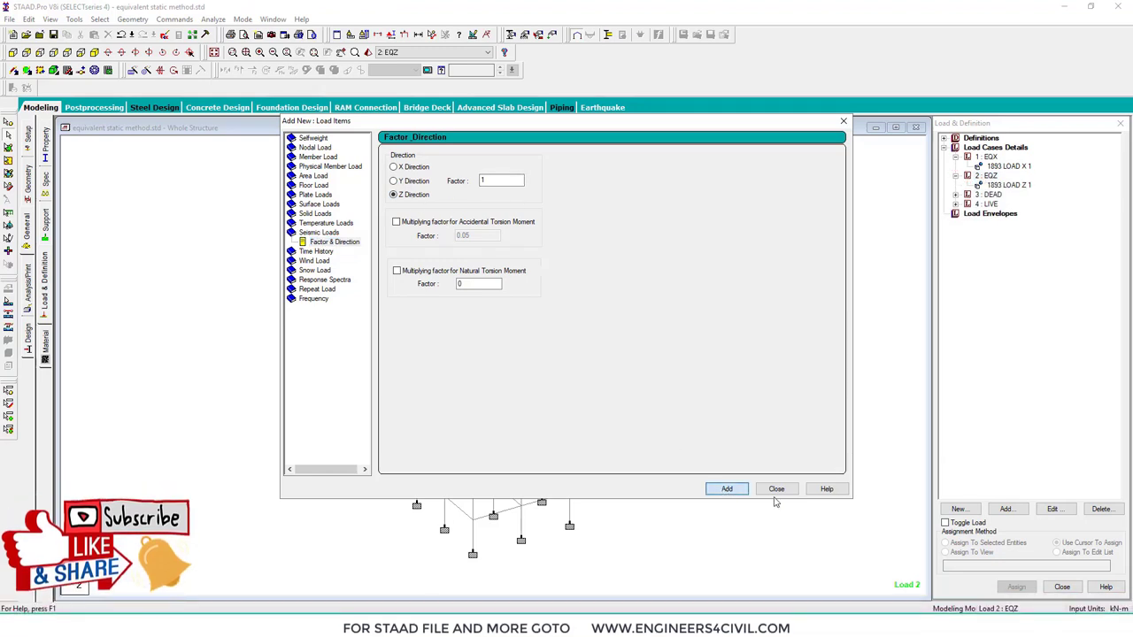
# - Run Analysis, saving the model first, and stay in Modeling Mode when it finishes
pyautogui.click(212, 18)
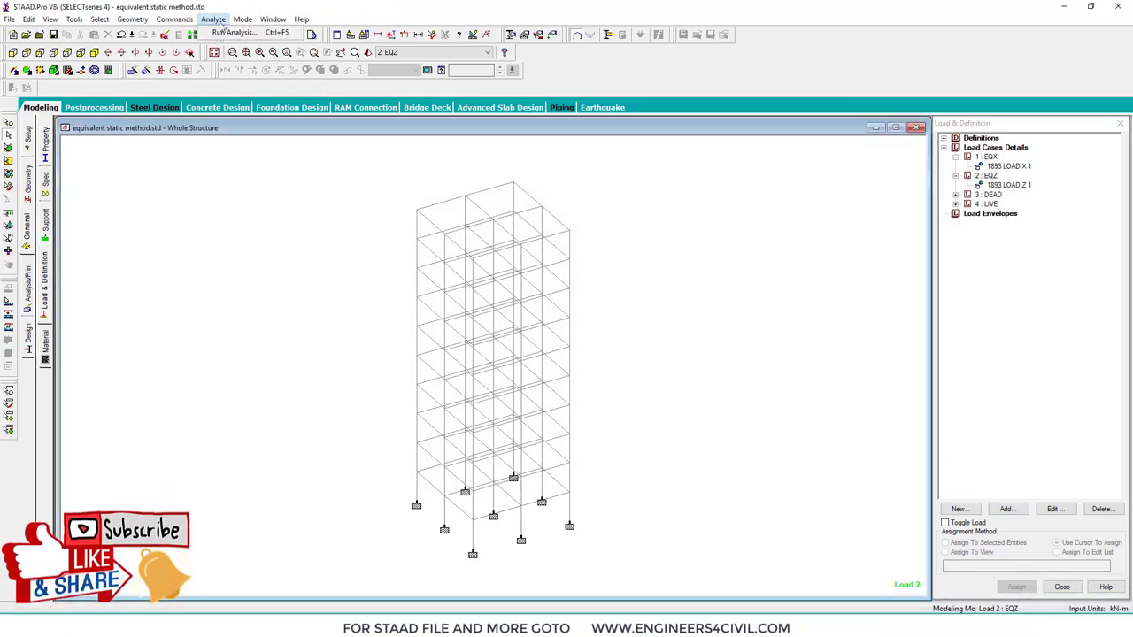
pyautogui.click(232, 29)
pyautogui.click(399, 326)
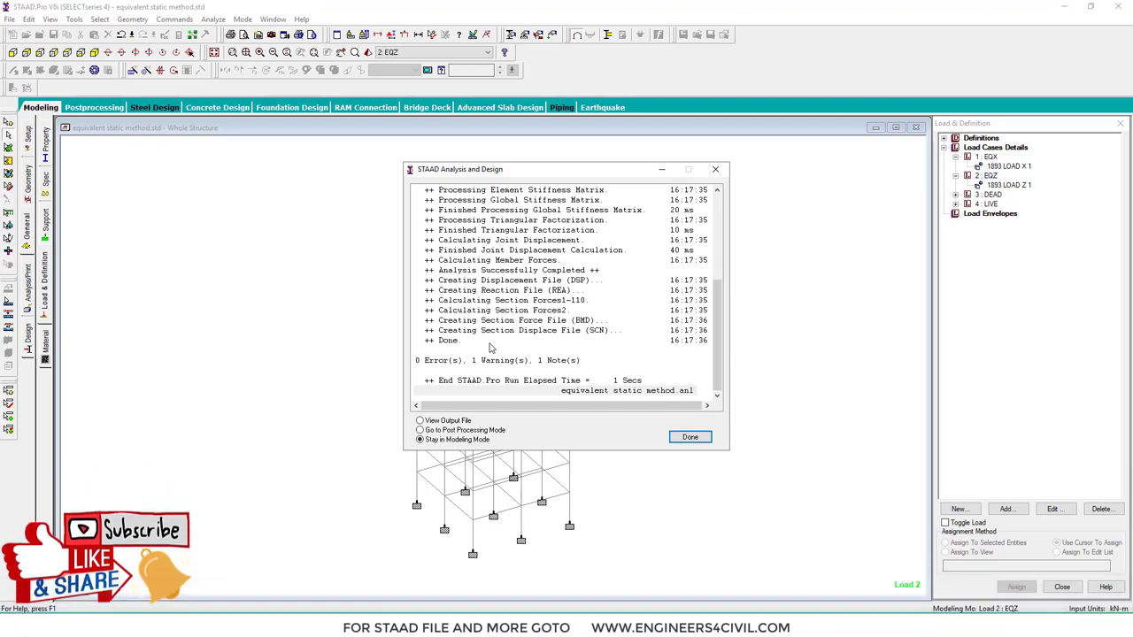
pyautogui.click(690, 437)
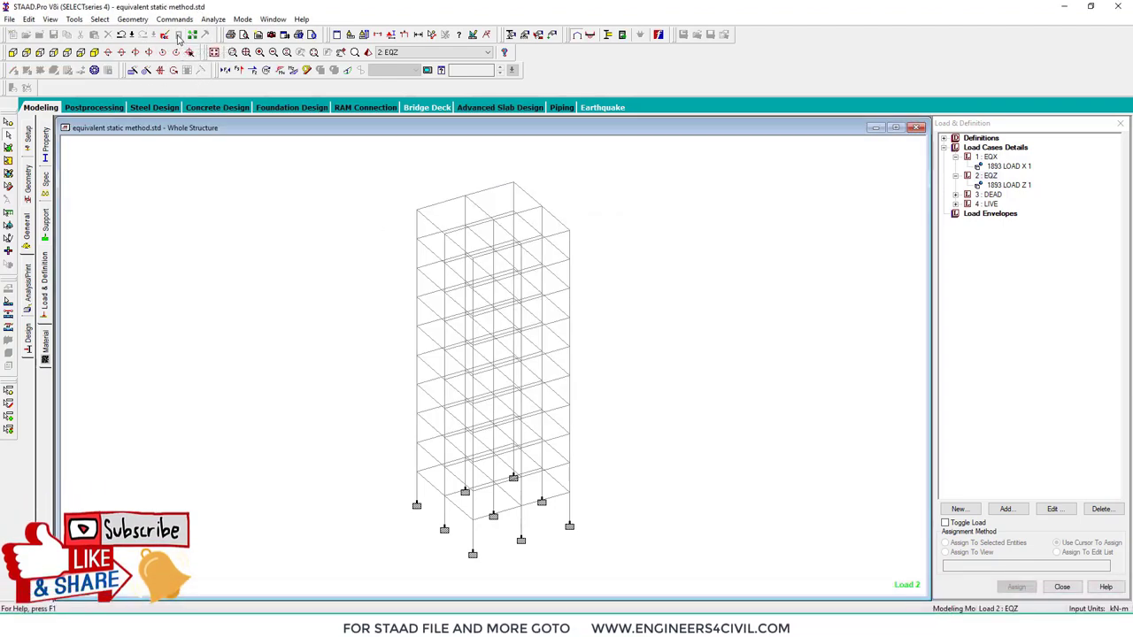
# - Open the output file and search for "lat" to reach the Load 1 lateral load table
pyautogui.click(178, 36)
pyautogui.hotkey('ctrl', 'f')
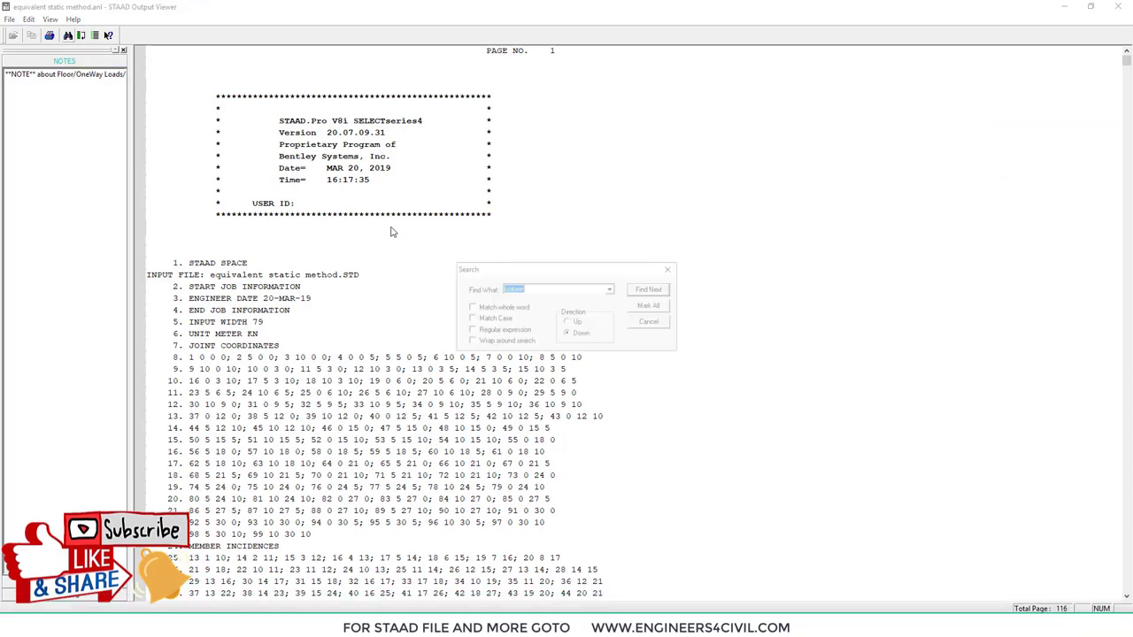
pyautogui.write('pl')
pyautogui.press('Return')
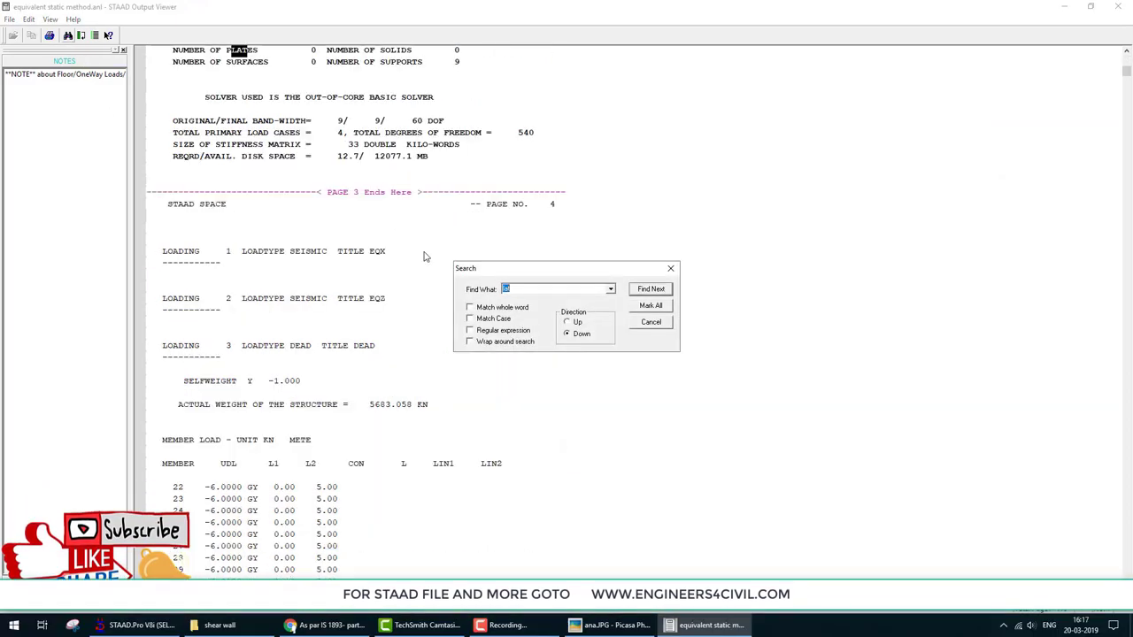
pyautogui.write('lat')
pyautogui.press('Return')
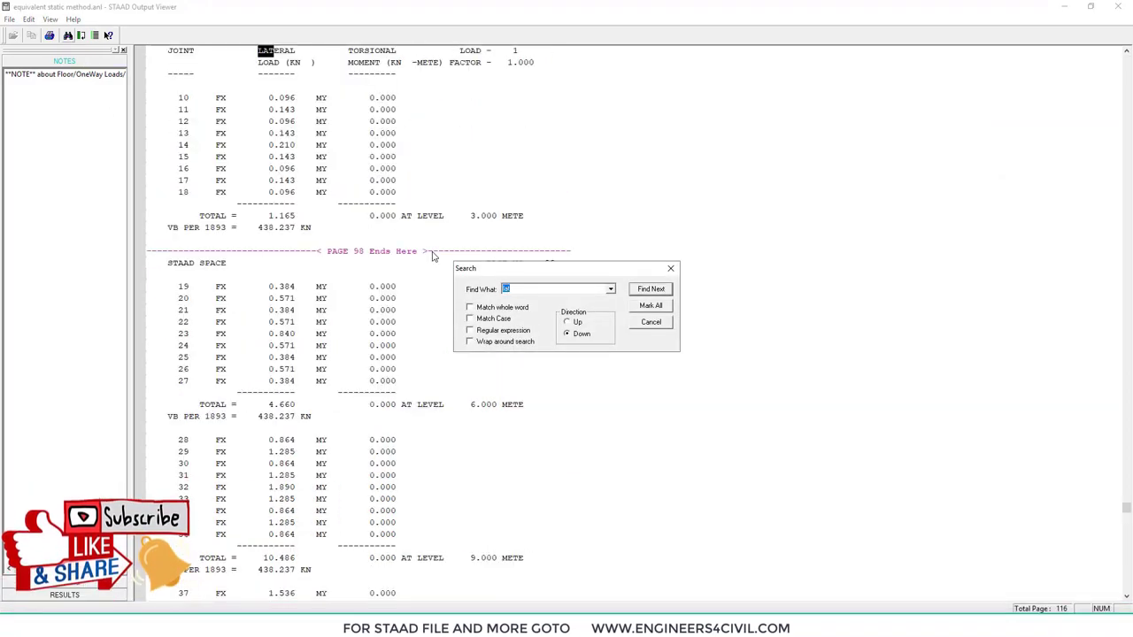
pyautogui.press('Escape')
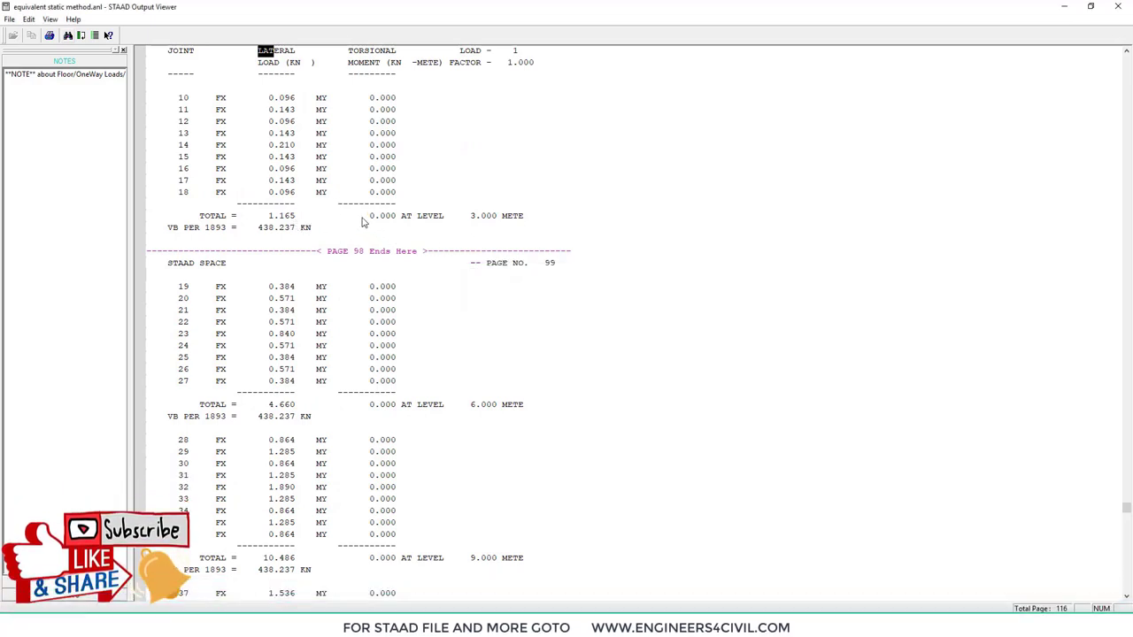
# - Mark up the per-level lateral loads and the 438.237 kN base shear, then scroll down
pyautogui.moveTo(363, 225)
pyautogui.mouseDown()
pyautogui.moveTo(534, 232)
pyautogui.moveTo(536, 209)
pyautogui.moveTo(363, 217)
pyautogui.mouseUp()
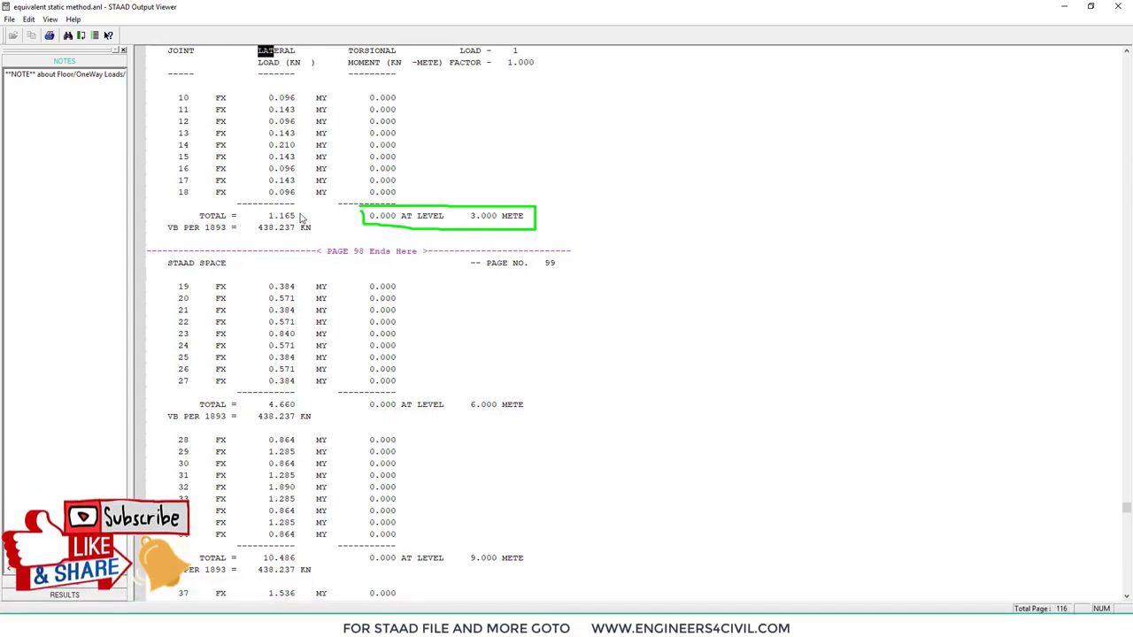
pyautogui.press('r')
pyautogui.moveTo(262, 211); pyautogui.dragTo(267, 225)
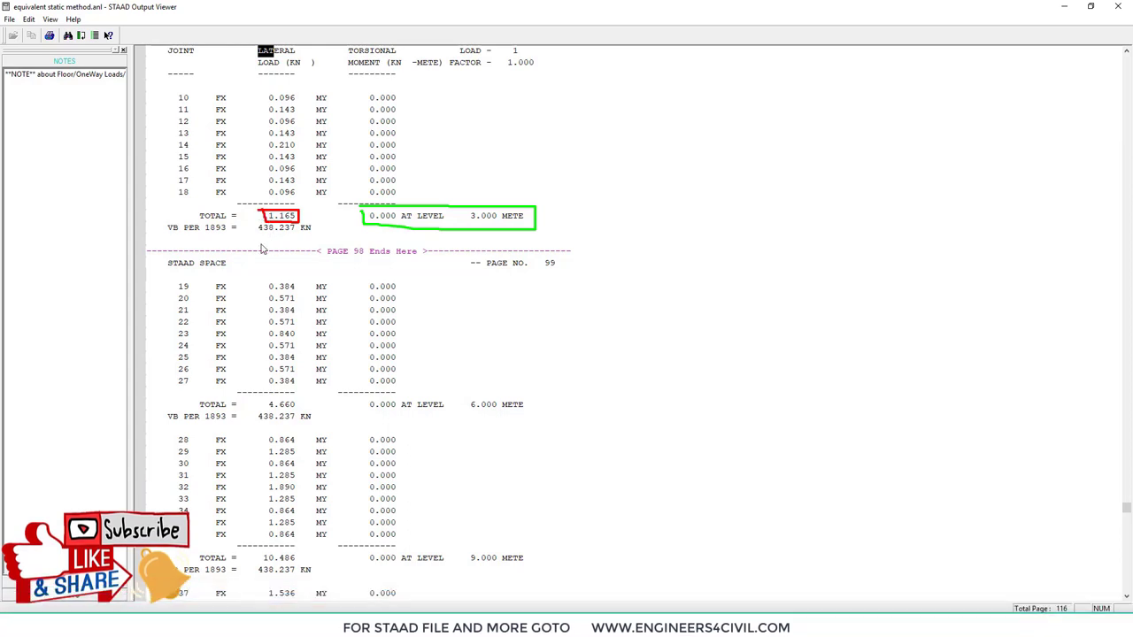
pyautogui.moveTo(253, 243); pyautogui.dragTo(254, 239)
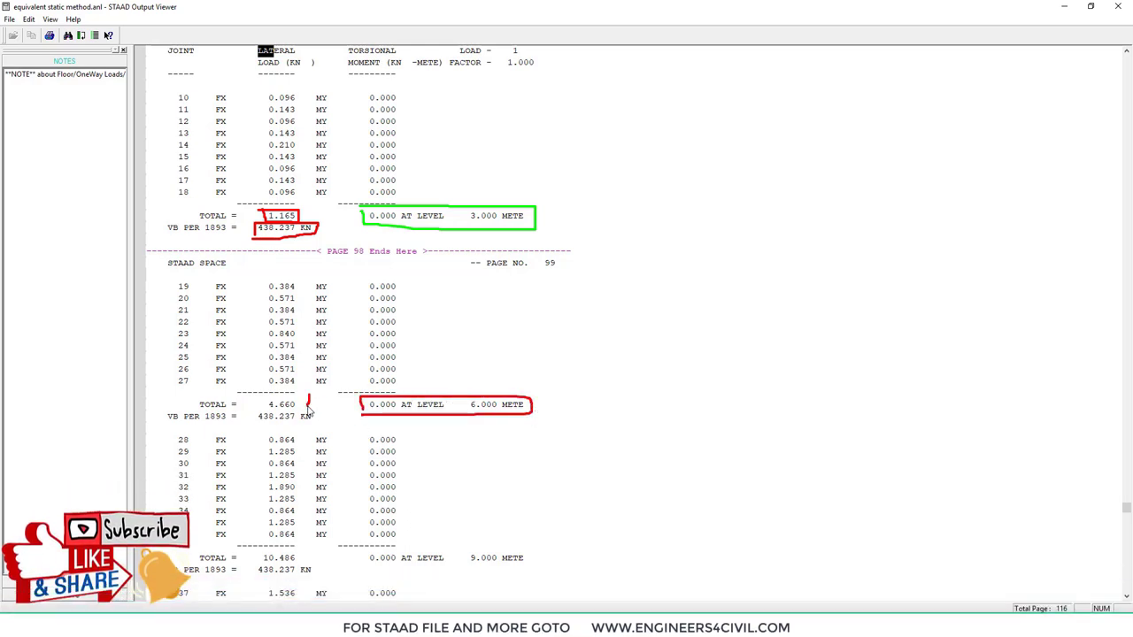
pyautogui.moveTo(265, 413)
pyautogui.mouseDown()
pyautogui.moveTo(255, 404)
pyautogui.moveTo(292, 397)
pyautogui.moveTo(300, 419)
pyautogui.mouseUp()
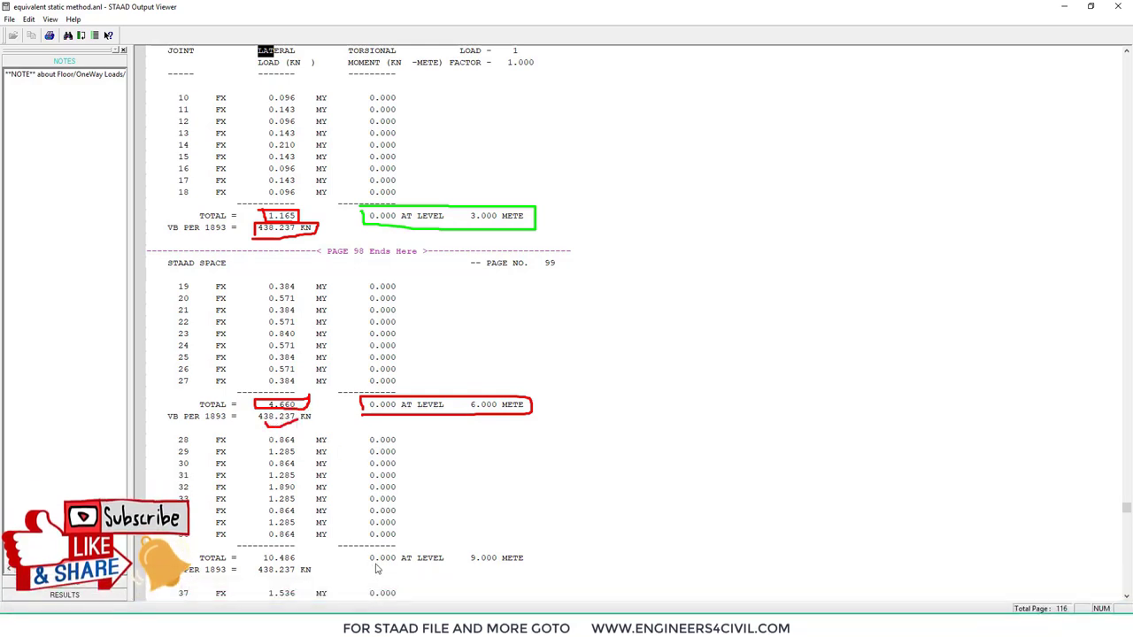
pyautogui.press('Escape')
pyautogui.scroll(-1, 392, 577)
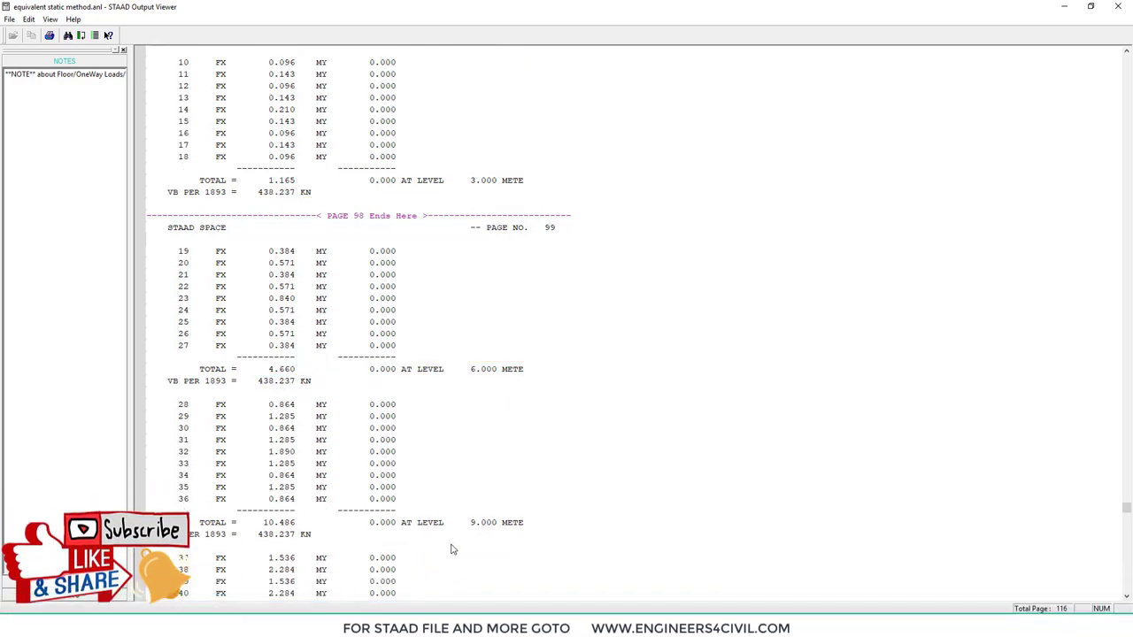
# - Scroll to the 27 m and 30 m storey totals, underline 94.375 and 106.176, and sketch a building outline
pyautogui.press('Escape')
pyautogui.scroll(-20, 506, 531)
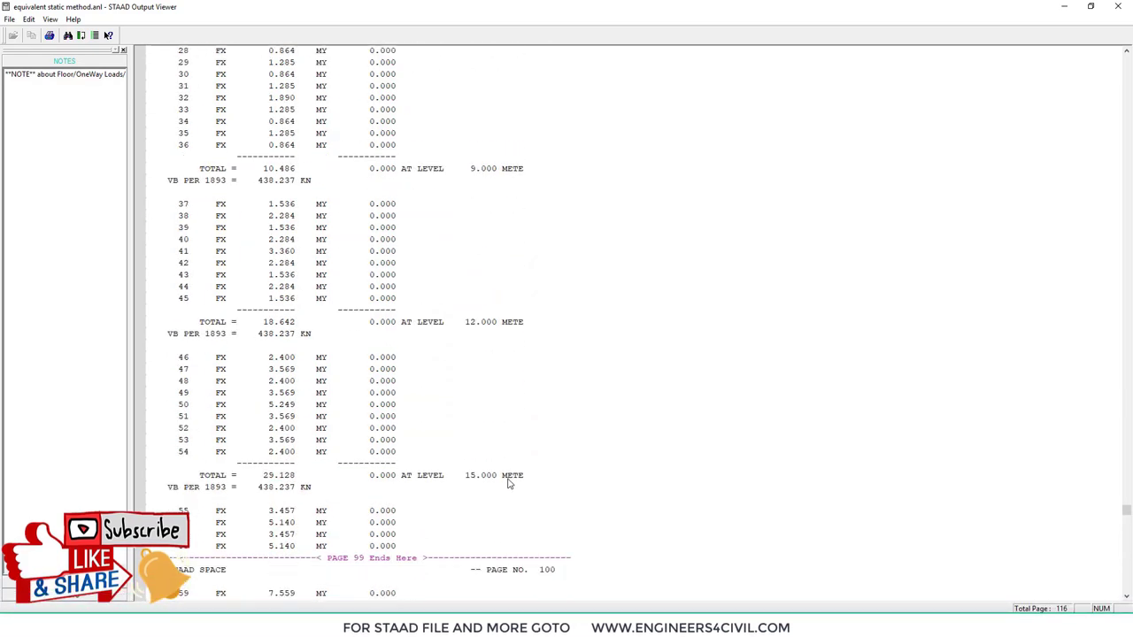
pyautogui.scroll(-11, 509, 487)
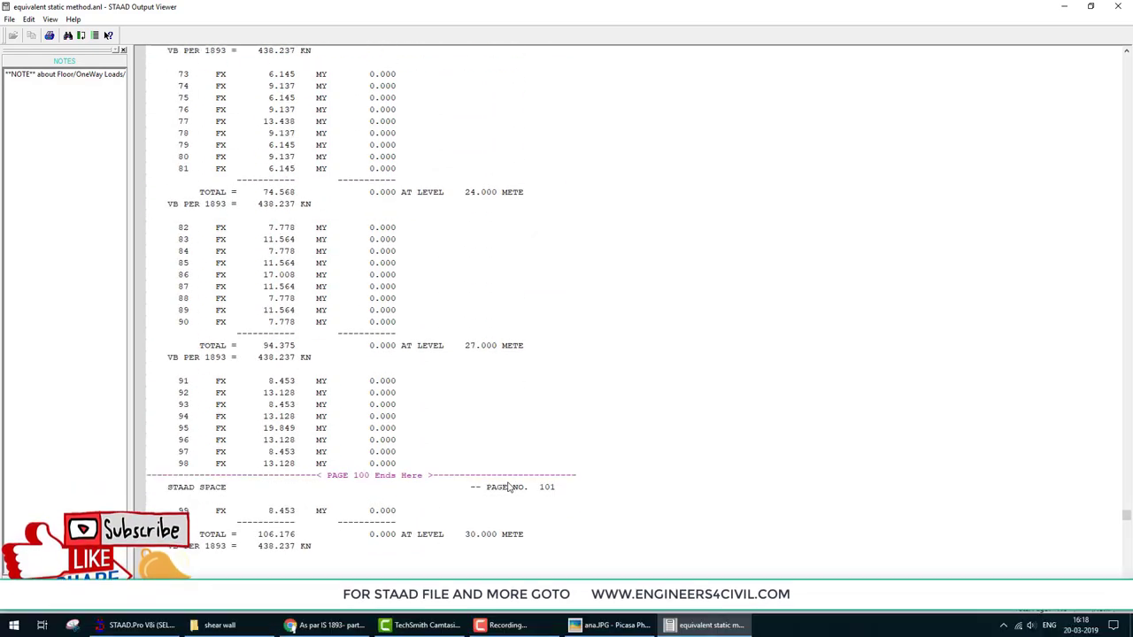
pyautogui.scroll(-4, 491, 422)
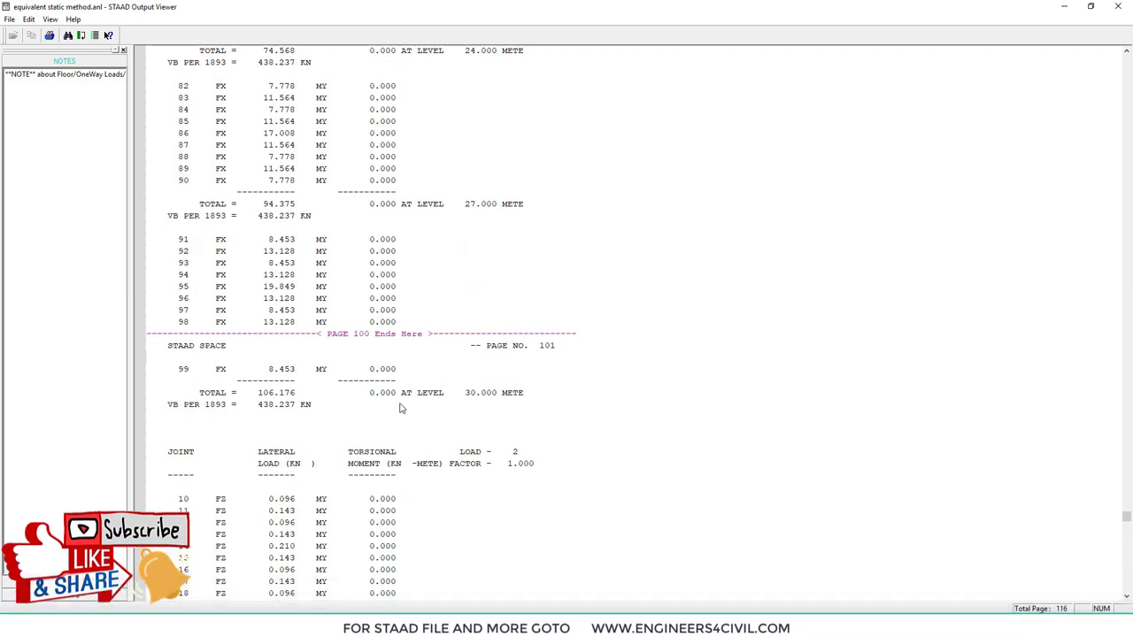
pyautogui.moveTo(257, 400); pyautogui.dragTo(295, 401)
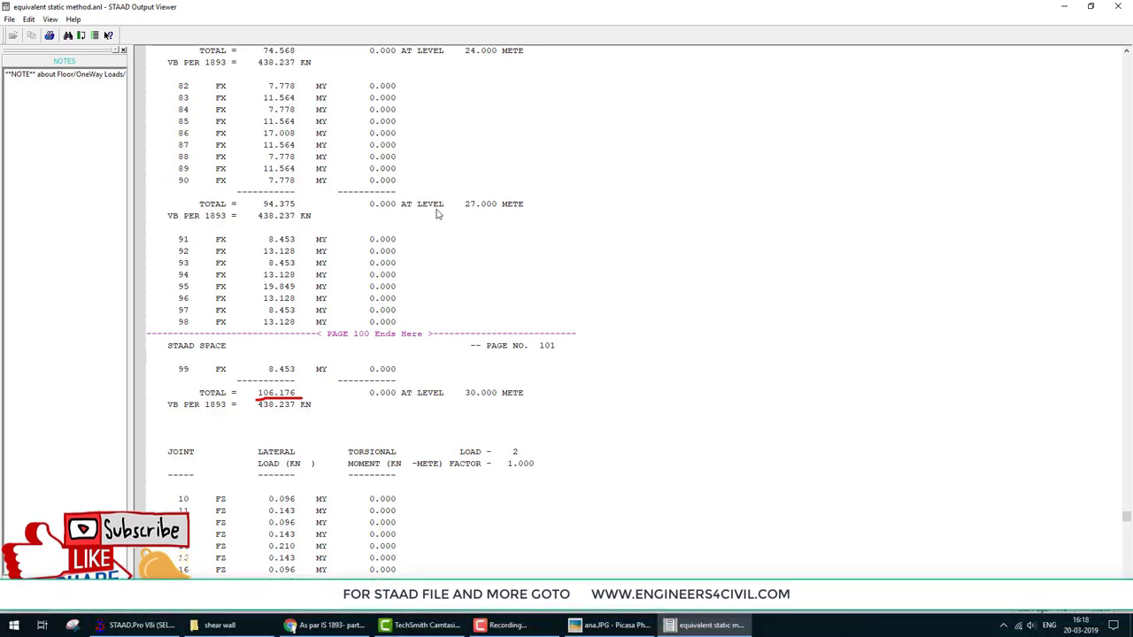
pyautogui.moveTo(261, 211); pyautogui.dragTo(301, 210)
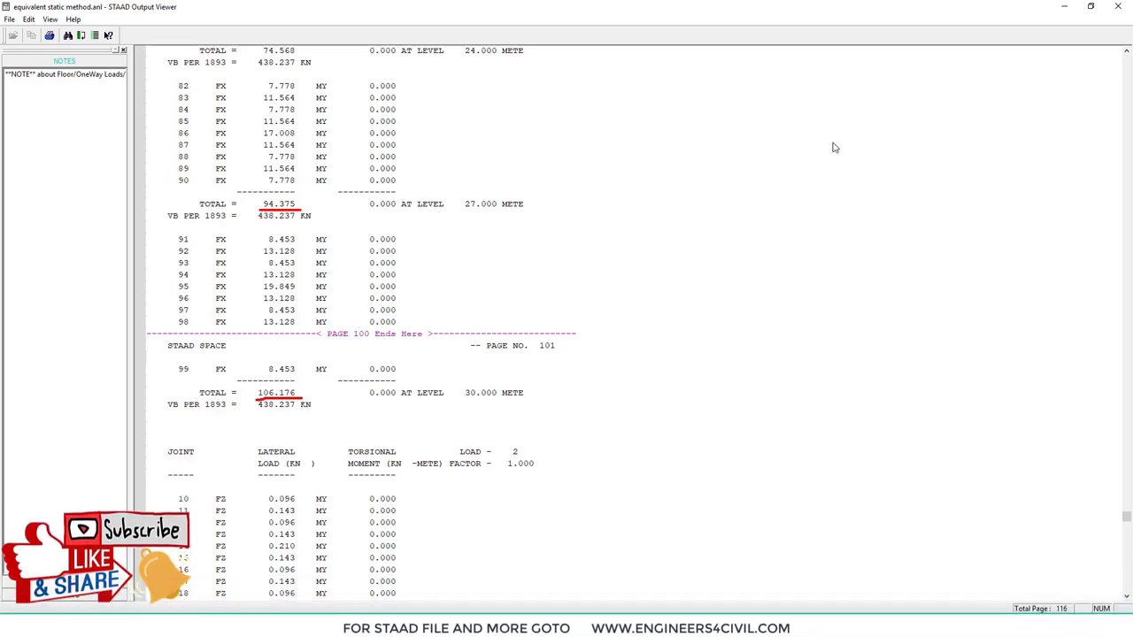
pyautogui.moveTo(943, 460)
pyautogui.mouseDown()
pyautogui.moveTo(947, 157)
pyautogui.moveTo(936, 134)
pyautogui.moveTo(816, 131)
pyautogui.mouseUp()
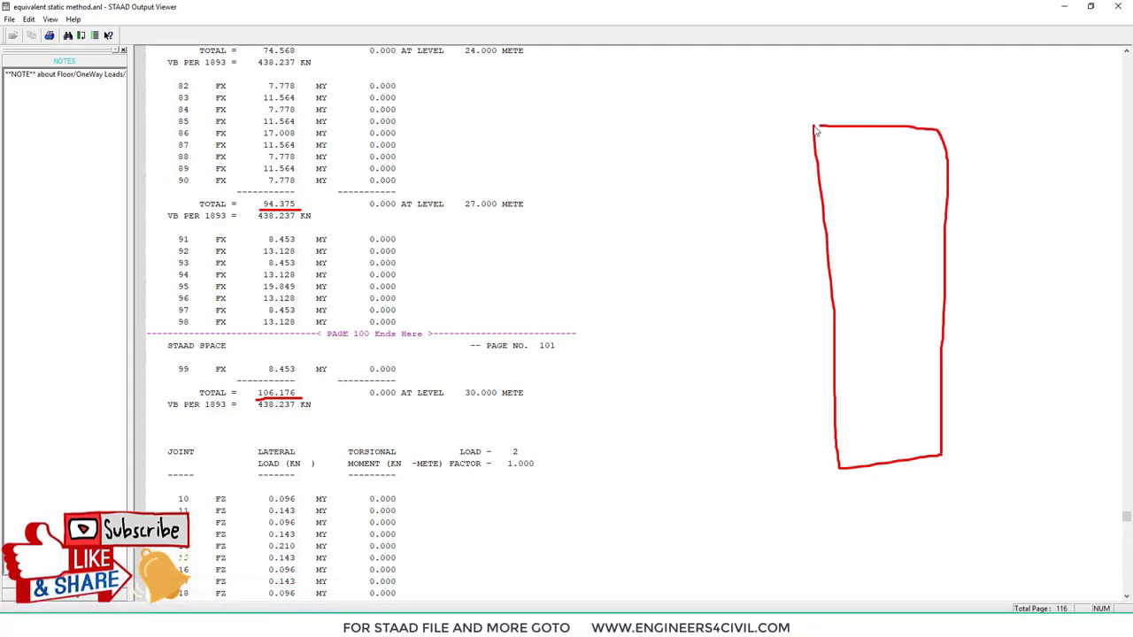
# - Sketch further annotations over the storey loads, then exit STAAD Output Viewer back to the model
pyautogui.moveTo(538, 152)
pyautogui.mouseDown()
pyautogui.moveTo(806, 134)
pyautogui.moveTo(771, 122)
pyautogui.moveTo(788, 131)
pyautogui.moveTo(786, 146)
pyautogui.moveTo(735, 187)
pyautogui.moveTo(816, 175)
pyautogui.moveTo(792, 187)
pyautogui.mouseUp()
pyautogui.moveTo(724, 257); pyautogui.dragTo(823, 248)
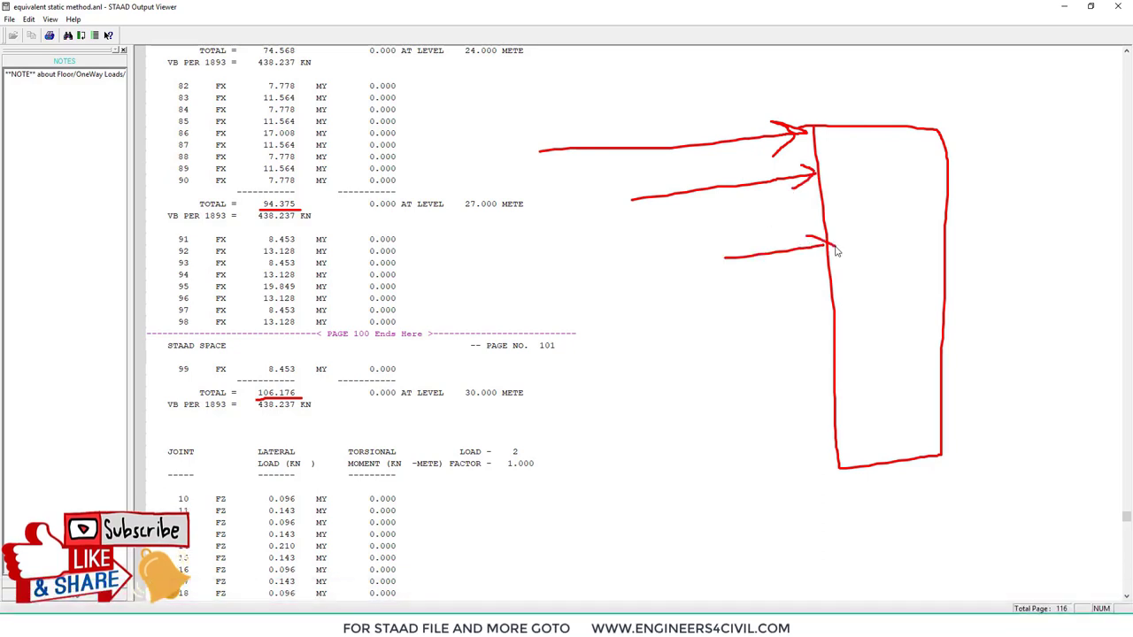
pyautogui.moveTo(811, 331); pyautogui.dragTo(833, 340)
pyautogui.moveTo(833, 340); pyautogui.dragTo(821, 353)
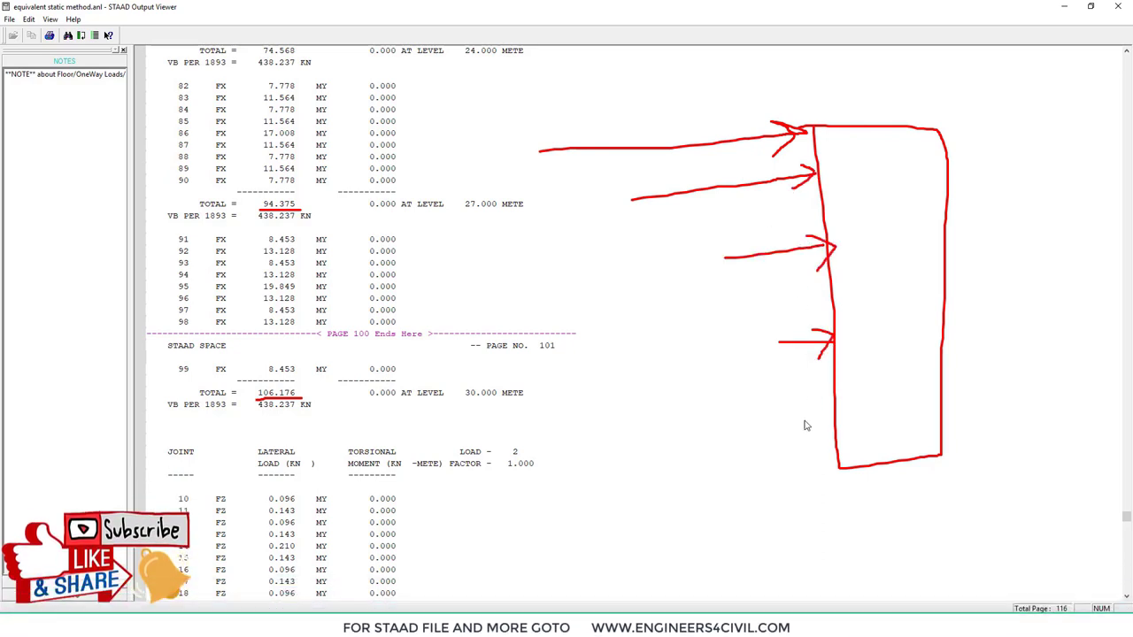
pyautogui.moveTo(823, 413); pyautogui.dragTo(836, 421)
pyautogui.moveTo(837, 421); pyautogui.dragTo(823, 435)
pyautogui.moveTo(541, 147)
pyautogui.mouseDown()
pyautogui.moveTo(749, 374)
pyautogui.moveTo(801, 421)
pyautogui.mouseUp()
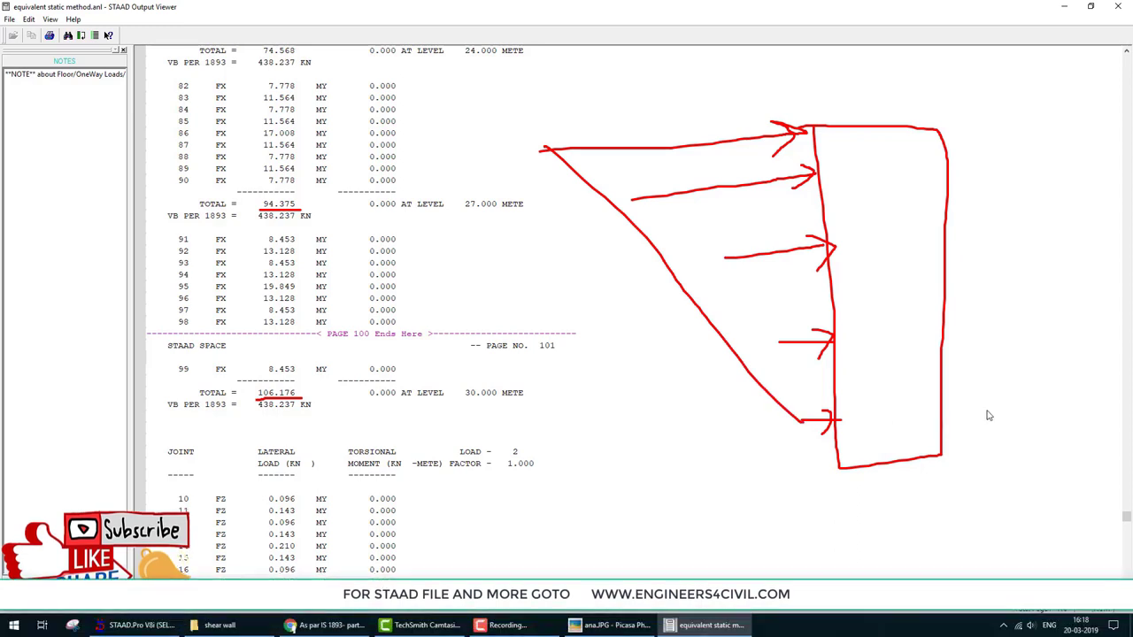
pyautogui.moveTo(1009, 405); pyautogui.dragTo(968, 436)
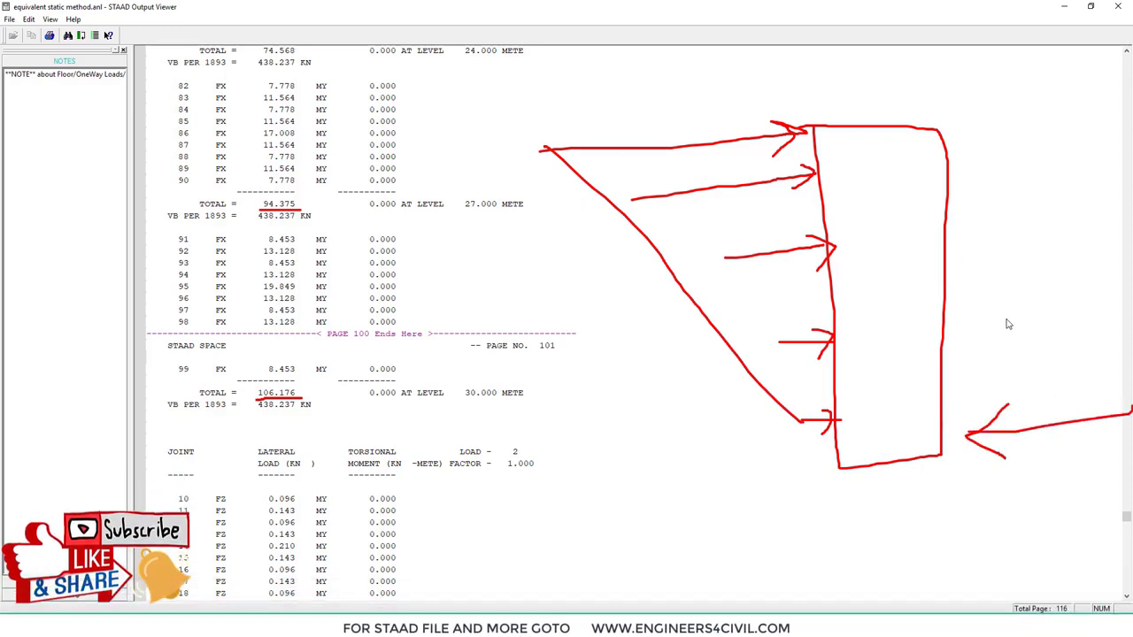
pyautogui.moveTo(1015, 353)
pyautogui.mouseDown()
pyautogui.moveTo(1023, 379)
pyautogui.moveTo(1056, 345)
pyautogui.moveTo(1069, 375)
pyautogui.mouseUp()
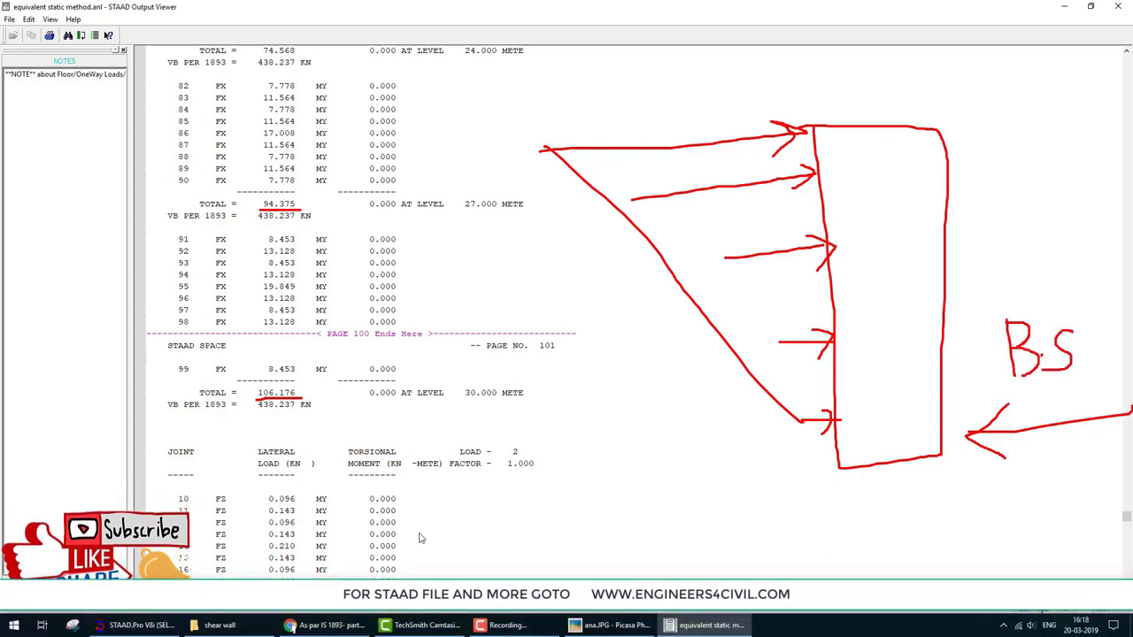
pyautogui.press('Escape')
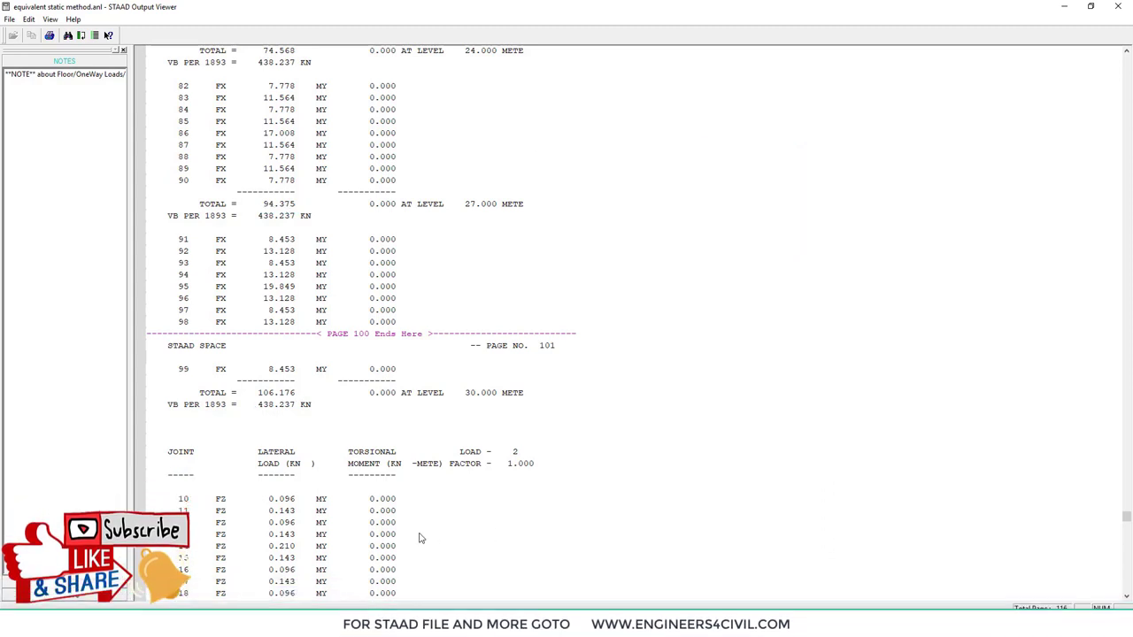
pyautogui.click(1119, 5)
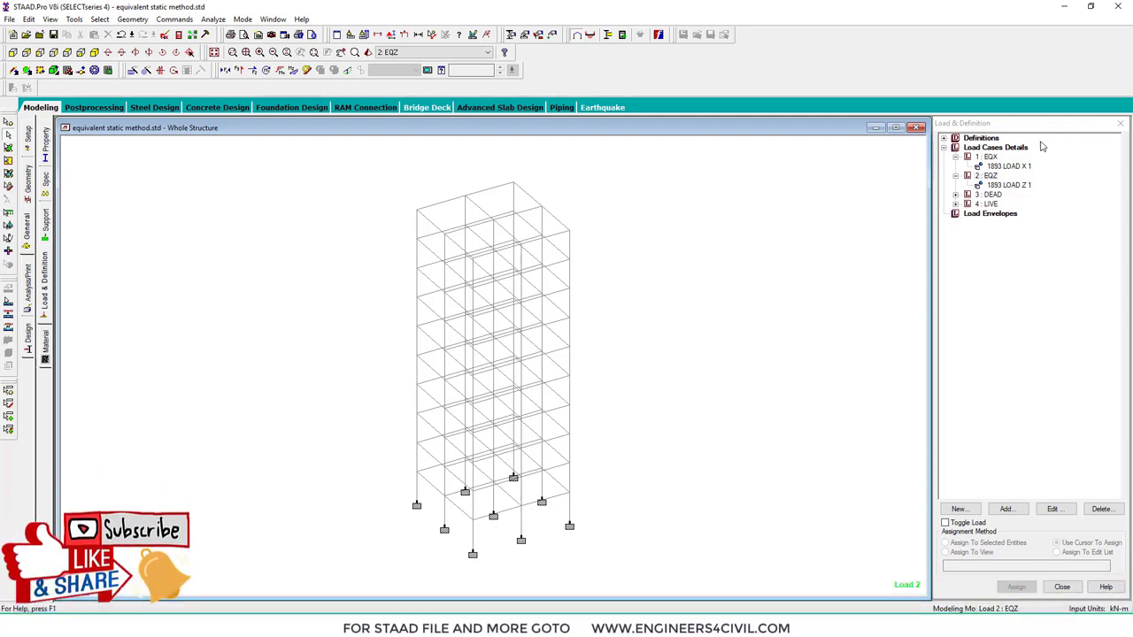
pyautogui.moveTo(1045, 161); pyautogui.dragTo(1021, 186)
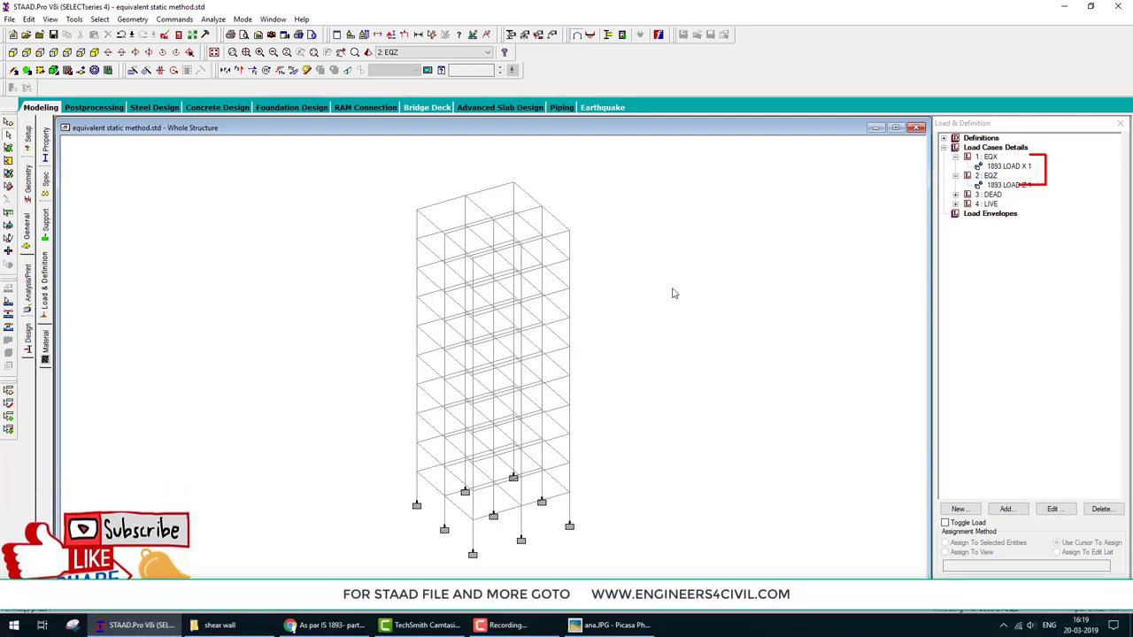
pyautogui.moveTo(1006, 194)
pyautogui.mouseDown()
pyautogui.moveTo(1024, 199)
pyautogui.moveTo(1000, 209)
pyautogui.mouseUp()
pyautogui.moveTo(448, 206); pyautogui.dragTo(477, 203)
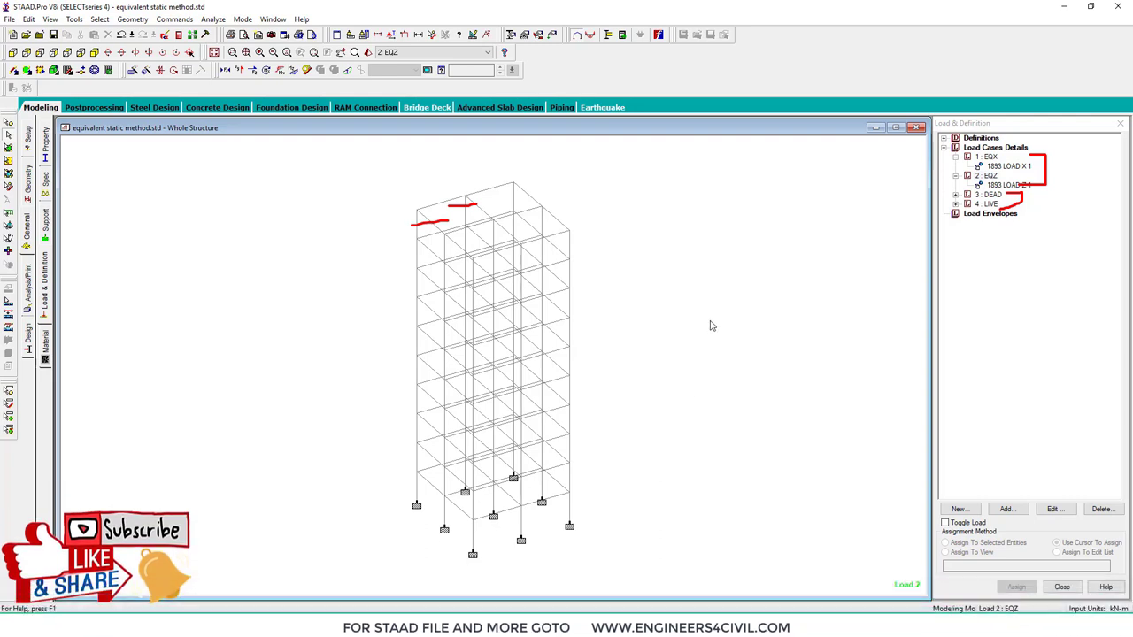
pyautogui.press('Escape')
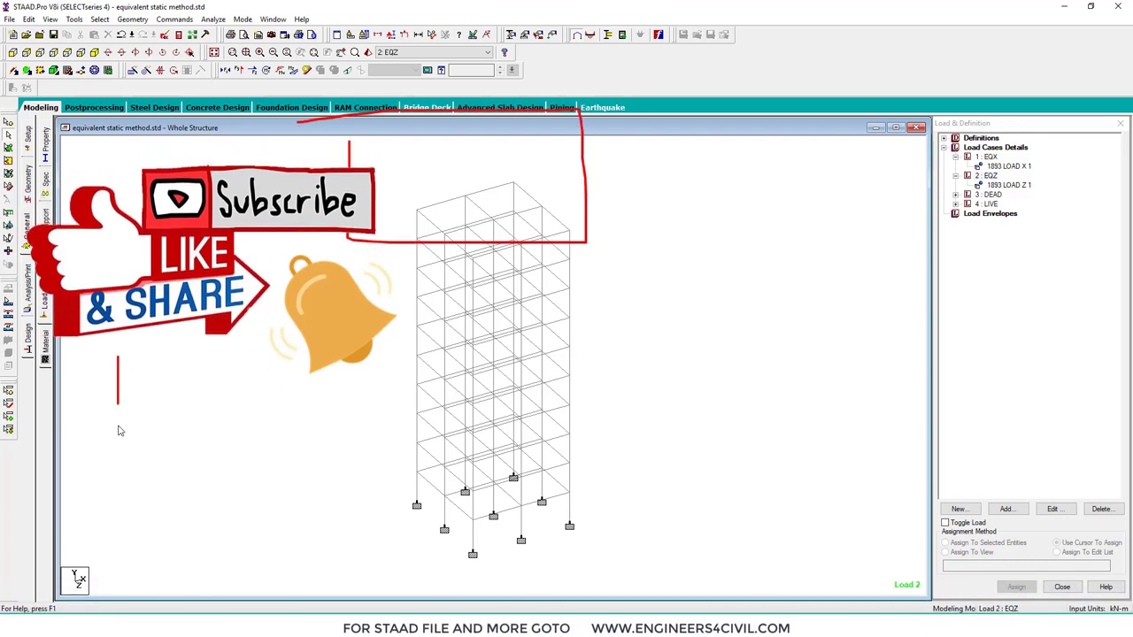
pyautogui.moveTo(175, 461)
pyautogui.mouseDown()
pyautogui.moveTo(245, 380)
pyautogui.moveTo(298, 463)
pyautogui.moveTo(309, 403)
pyautogui.mouseUp()
pyautogui.moveTo(412, 390); pyautogui.dragTo(430, 381)
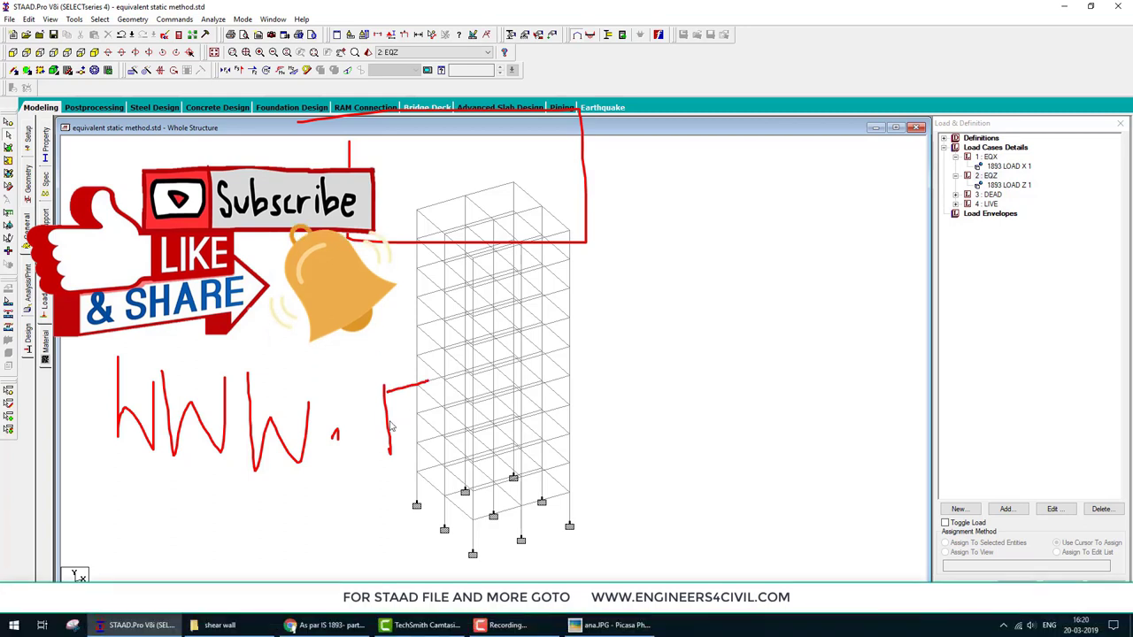
pyautogui.moveTo(390, 418)
pyautogui.mouseDown()
pyautogui.moveTo(432, 425)
pyautogui.moveTo(395, 455)
pyautogui.moveTo(436, 435)
pyautogui.moveTo(449, 465)
pyautogui.moveTo(503, 429)
pyautogui.moveTo(475, 465)
pyautogui.moveTo(512, 432)
pyautogui.moveTo(510, 405)
pyautogui.moveTo(531, 444)
pyautogui.mouseUp()
pyautogui.moveTo(536, 447)
pyautogui.mouseDown()
pyautogui.moveTo(571, 428)
pyautogui.moveTo(576, 444)
pyautogui.moveTo(608, 427)
pyautogui.moveTo(632, 447)
pyautogui.moveTo(636, 427)
pyautogui.moveTo(658, 424)
pyautogui.moveTo(675, 420)
pyautogui.mouseUp()
pyautogui.moveTo(780, 414)
pyautogui.mouseDown()
pyautogui.moveTo(812, 440)
pyautogui.moveTo(820, 409)
pyautogui.mouseUp()
pyautogui.click(779, 387)
pyautogui.moveTo(833, 413); pyautogui.dragTo(833, 434)
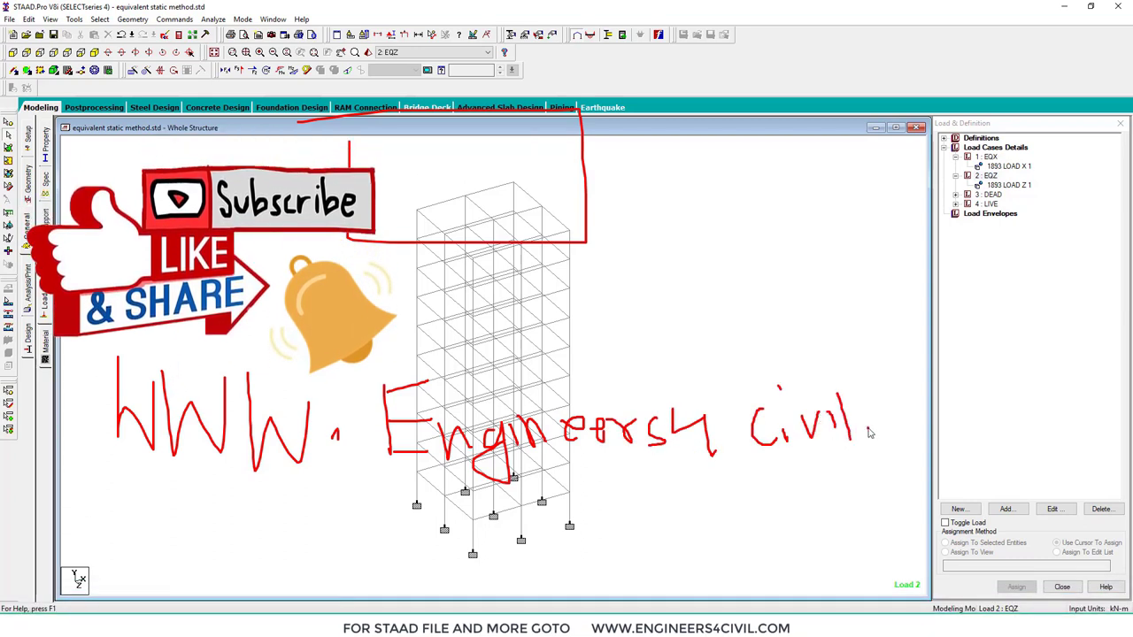
pyautogui.moveTo(909, 416)
pyautogui.mouseDown()
pyautogui.moveTo(912, 444)
pyautogui.moveTo(955, 426)
pyautogui.moveTo(980, 442)
pyautogui.mouseUp()
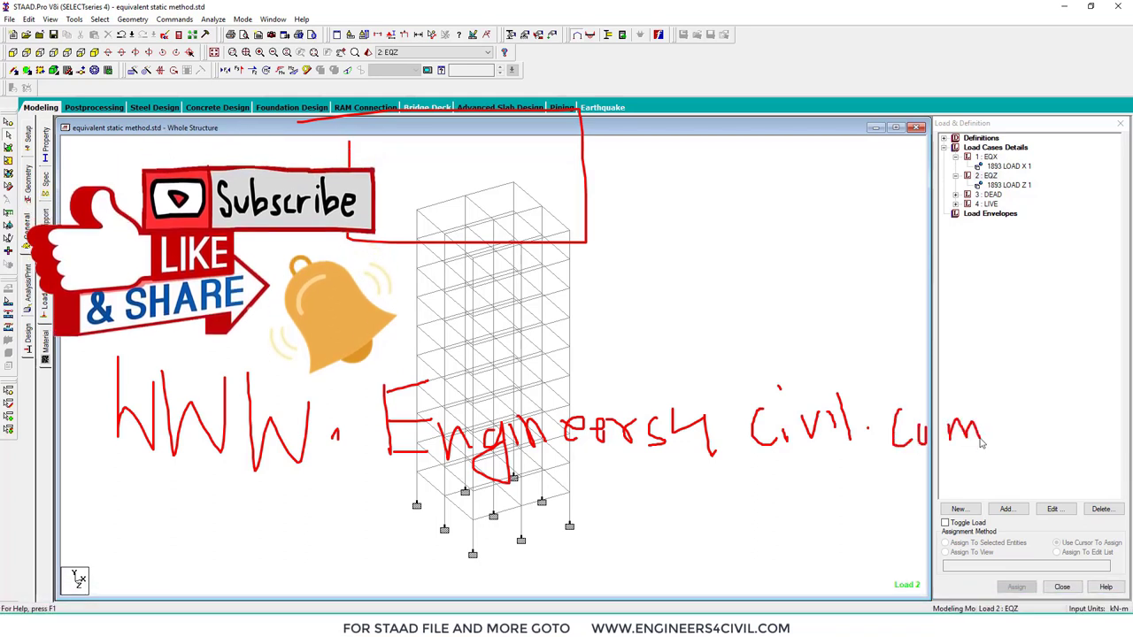
pyautogui.moveTo(121, 489)
pyautogui.mouseDown()
pyautogui.moveTo(829, 473)
pyautogui.moveTo(921, 355)
pyautogui.moveTo(7, 305)
pyautogui.mouseUp()
pyautogui.moveTo(79, 493); pyautogui.dragTo(107, 493)
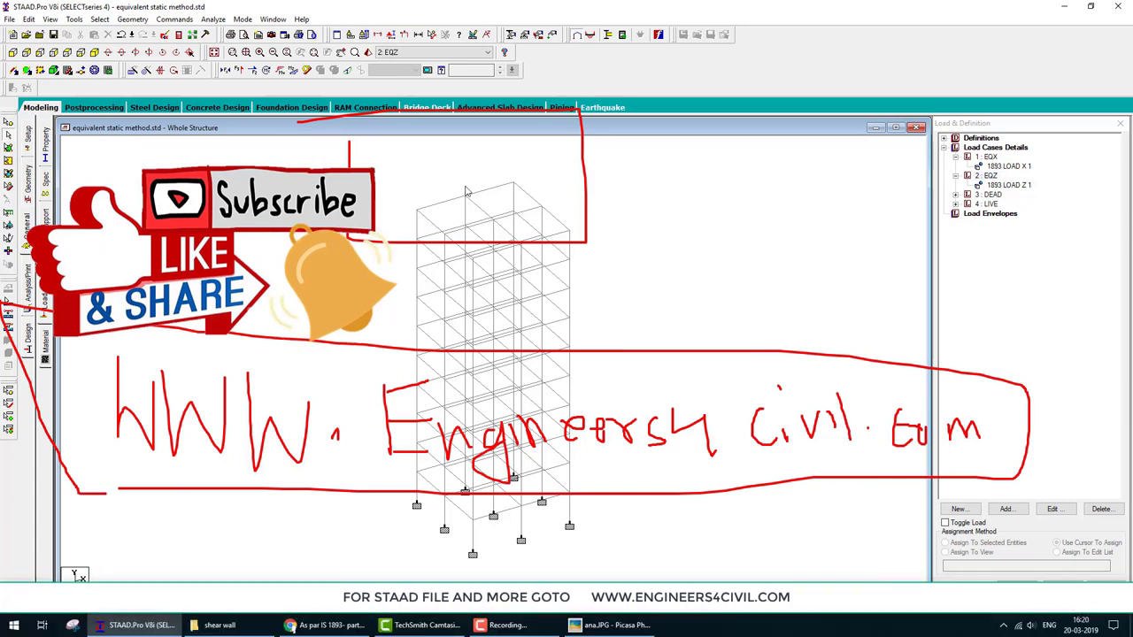